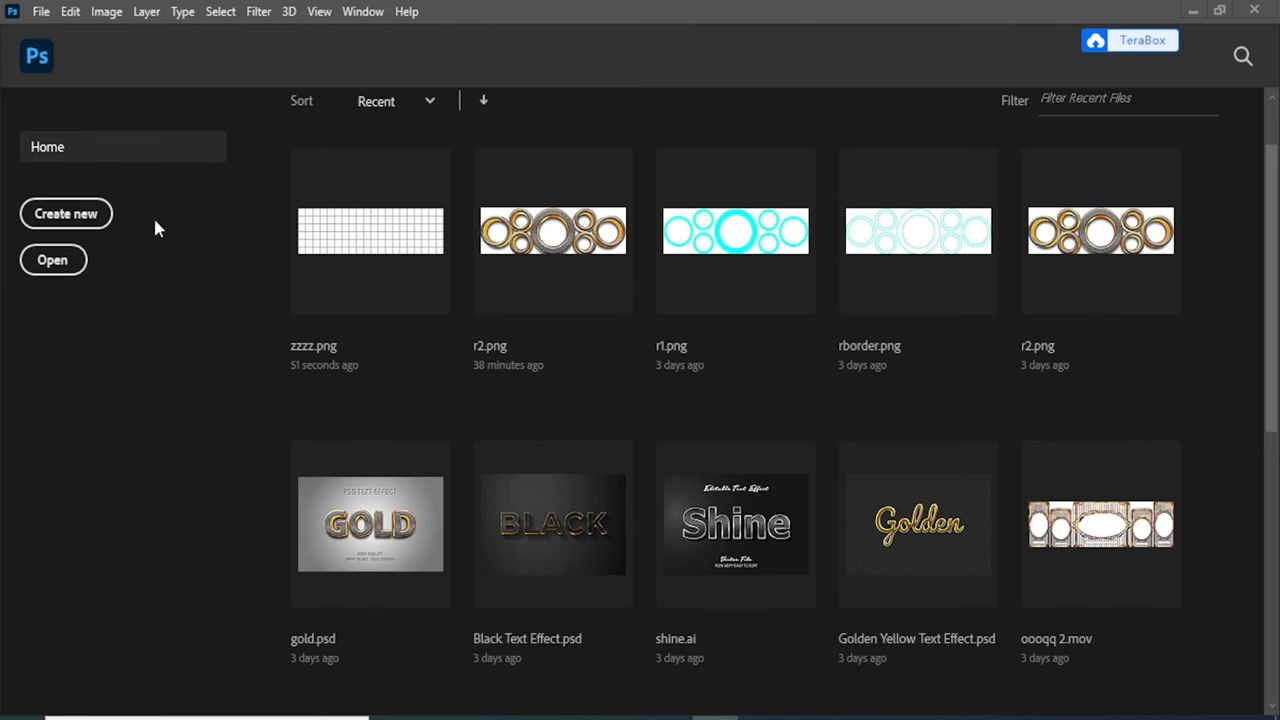
- Open the zzzz.png grid image from Recent files and show the pen tool variants
{"action": "left_click", "coordinate": [390, 231]}
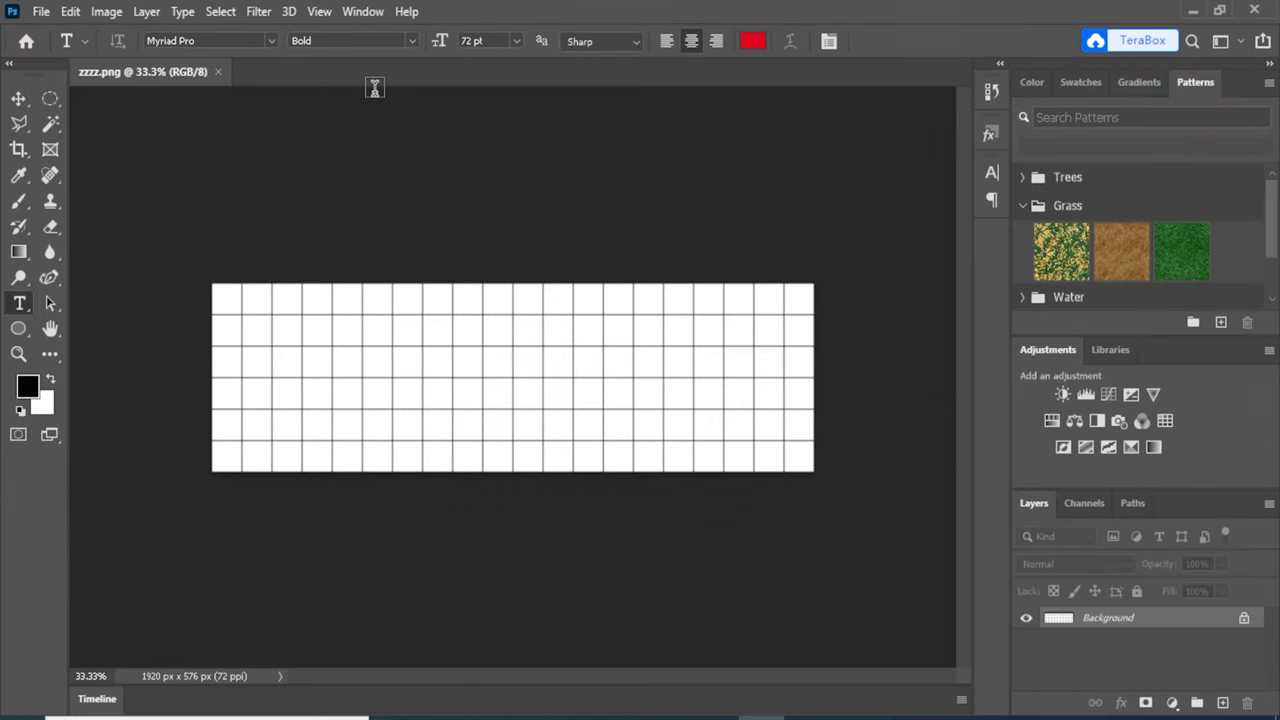
{"action": "left_click", "coordinate": [20, 100]}
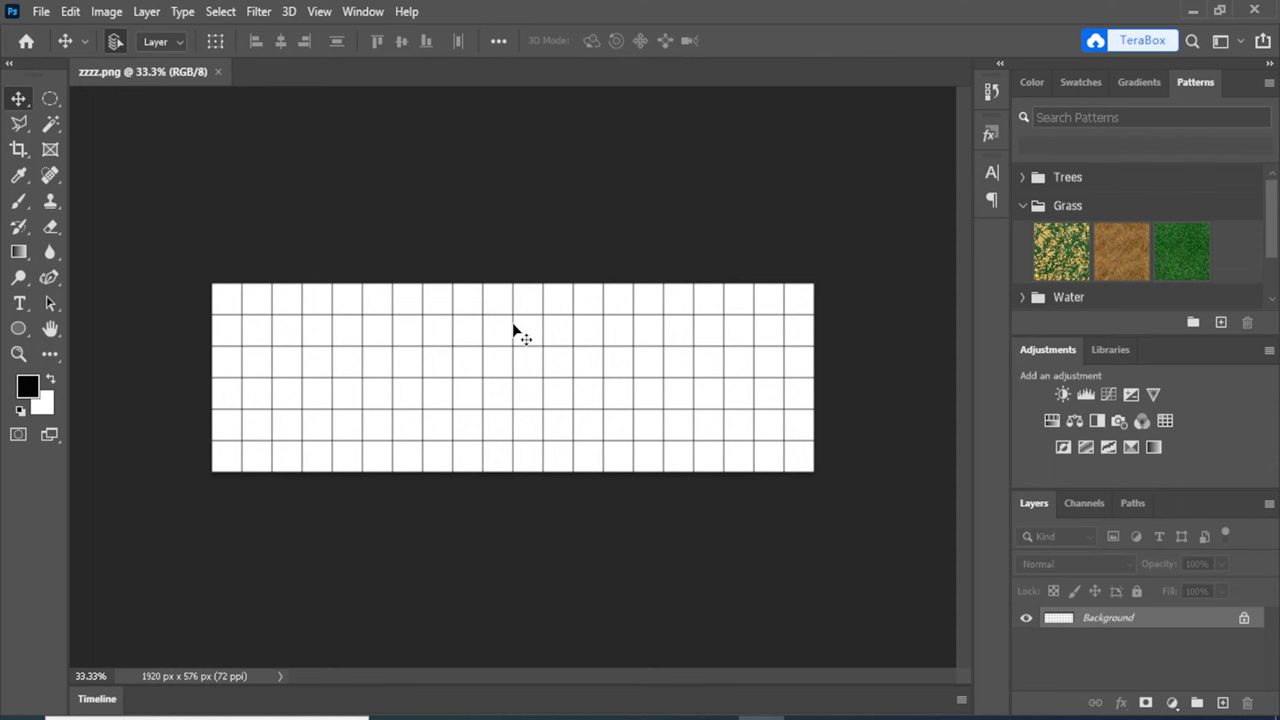
{"action": "left_click", "coordinate": [50, 279]}
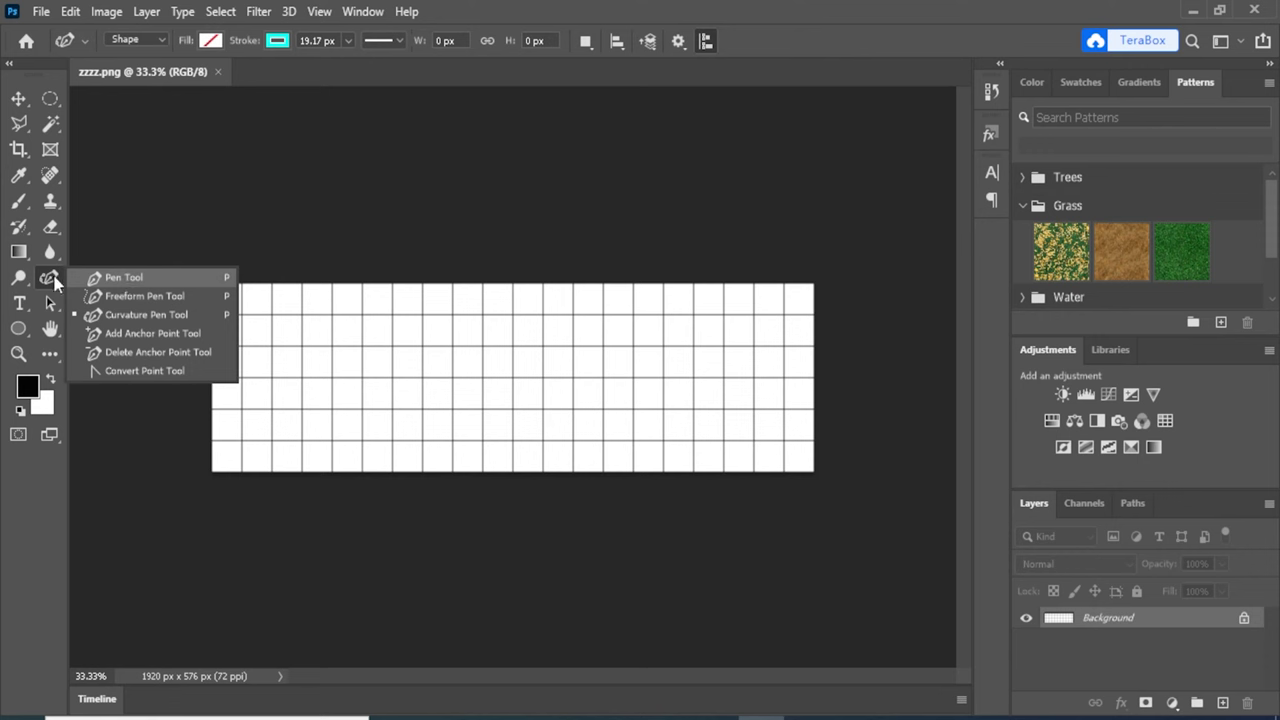
- Select the standard Pen Tool in Shape mode with a crimson fill
{"action": "left_click", "coordinate": [128, 276]}
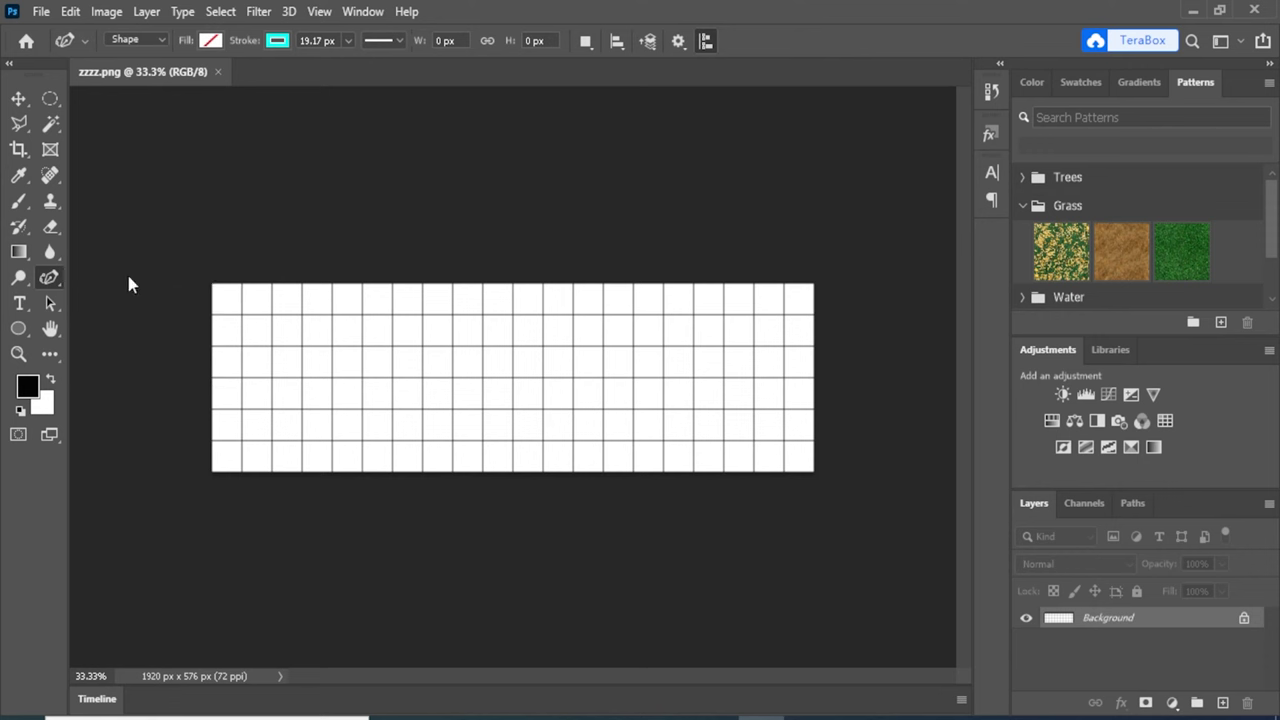
{"action": "left_click", "coordinate": [159, 41]}
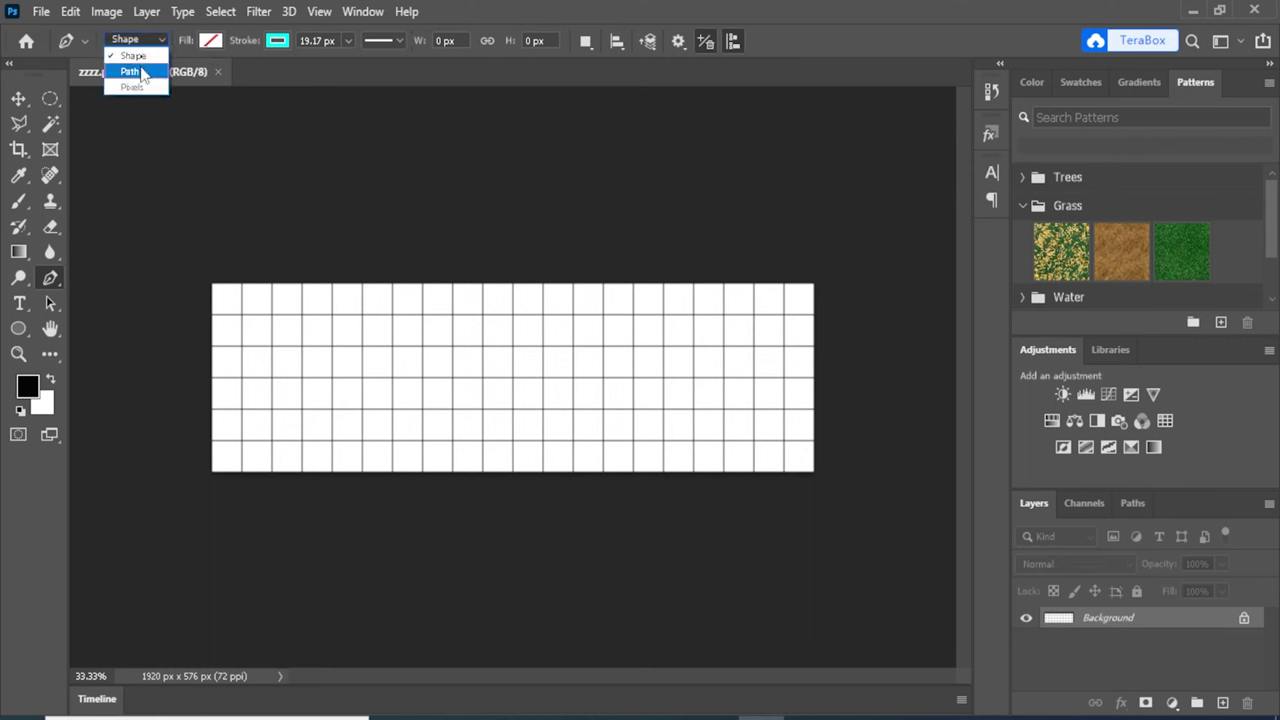
{"action": "left_click", "coordinate": [150, 54]}
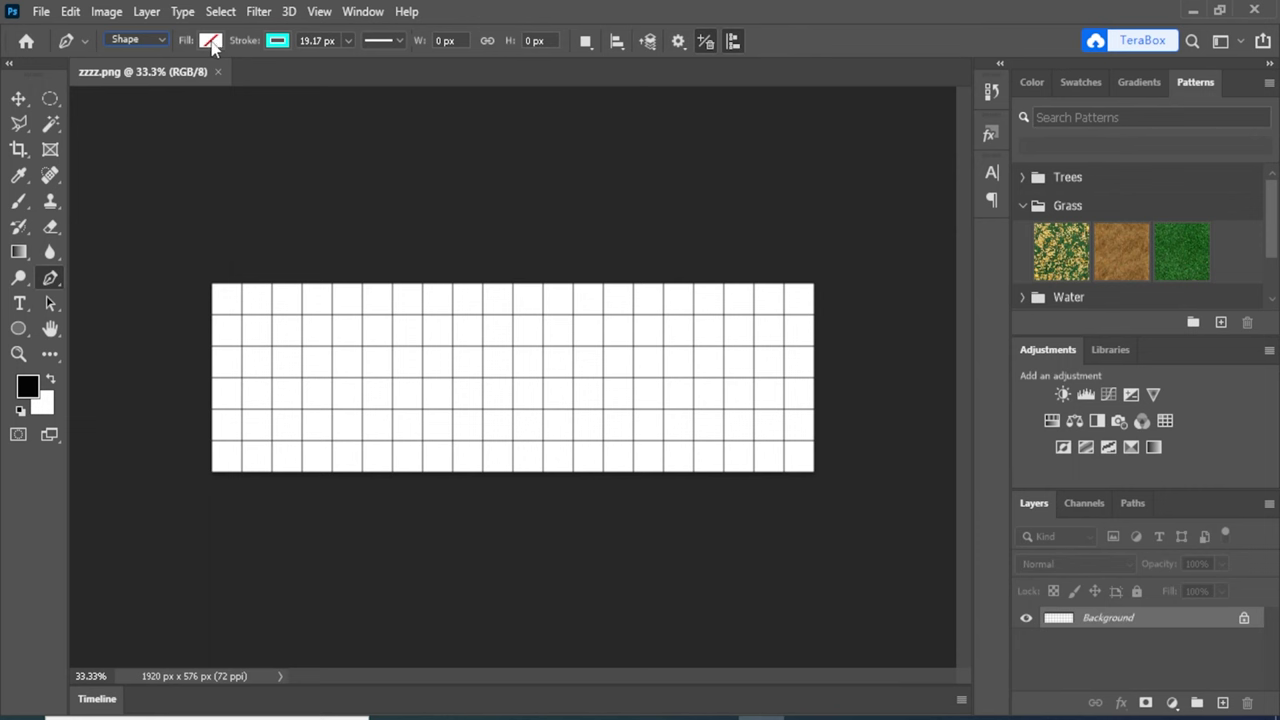
{"action": "left_click", "coordinate": [213, 42]}
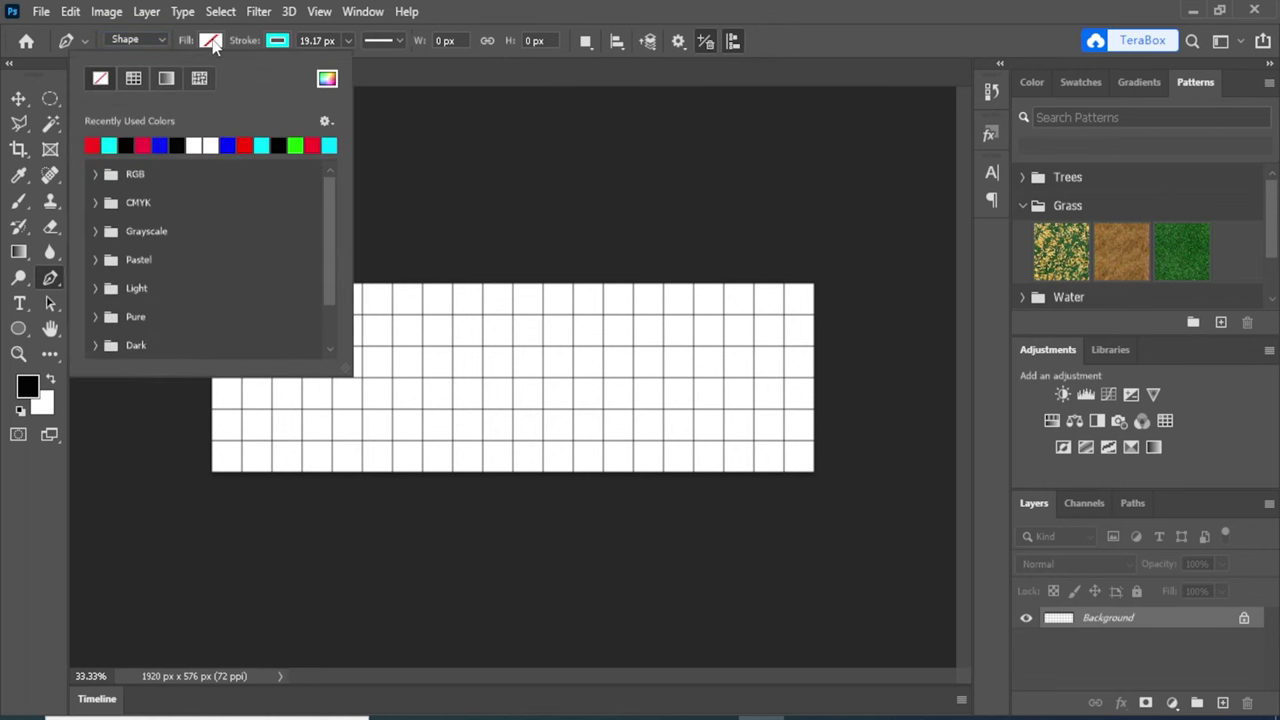
{"action": "left_click", "coordinate": [143, 146]}
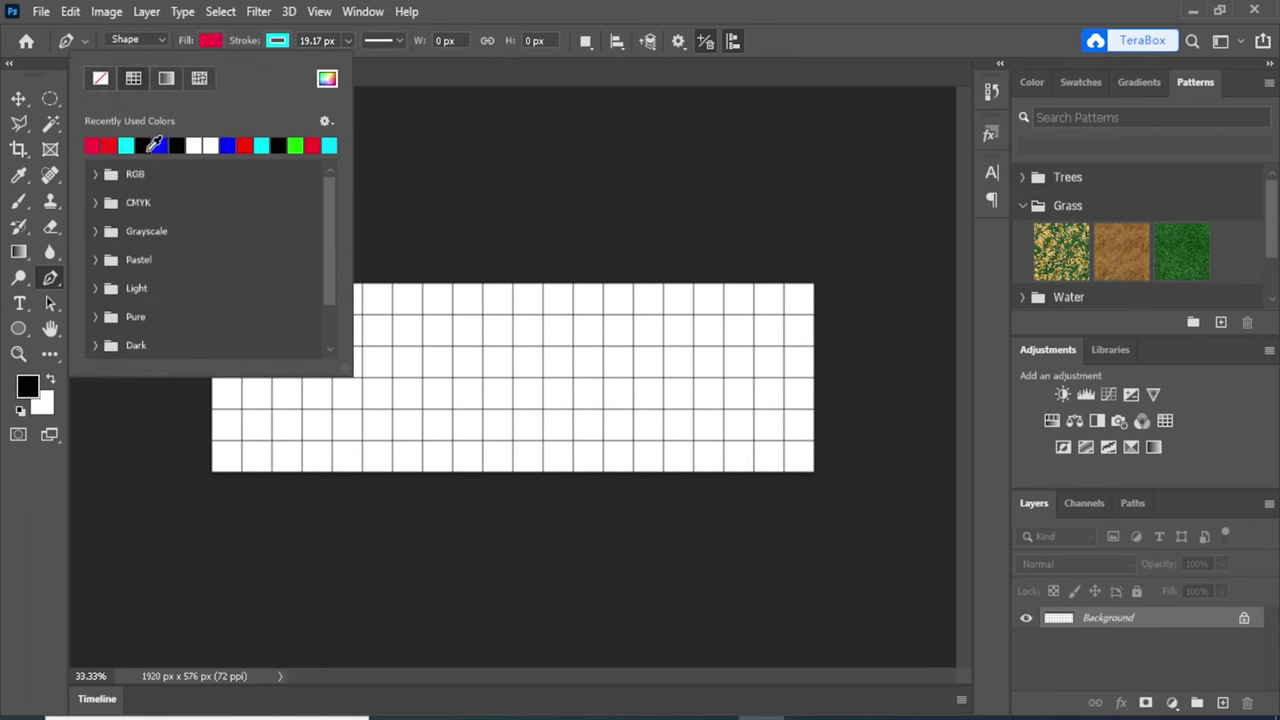
{"action": "left_click", "coordinate": [389, 76]}
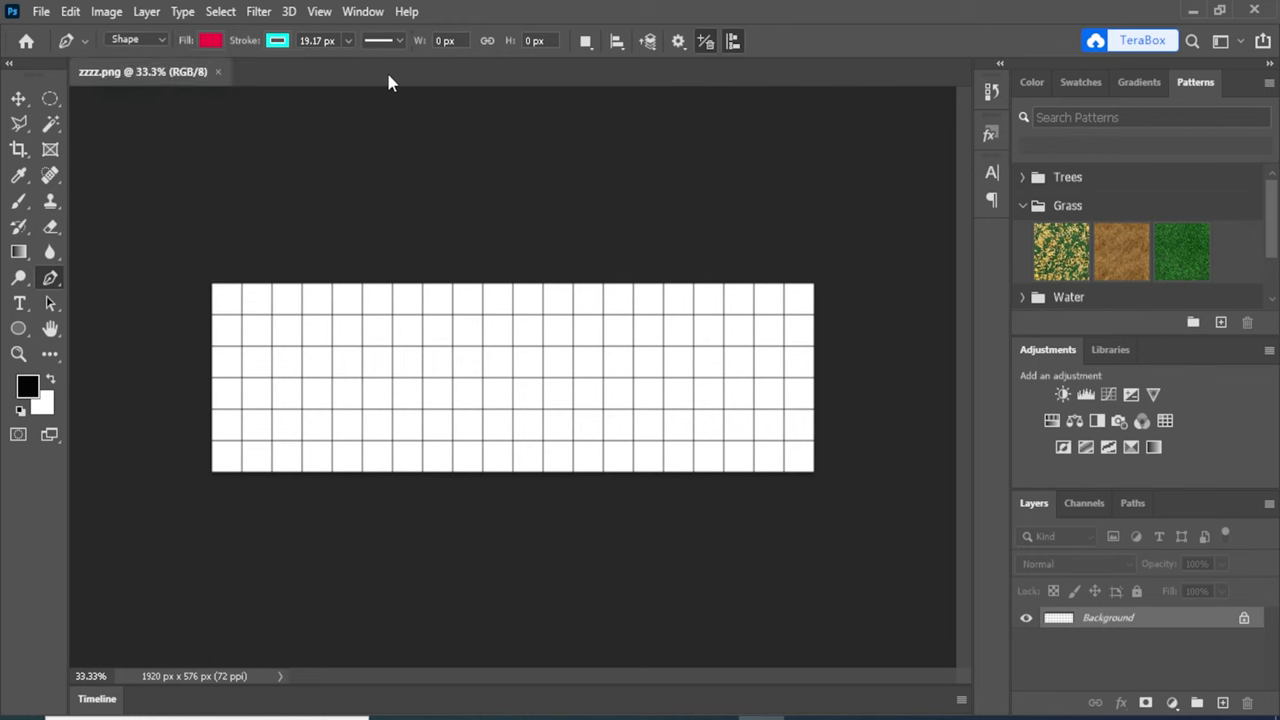
{"action": "left_click", "coordinate": [356, 313]}
{"action": "left_click", "coordinate": [669, 312]}
{"action": "left_click", "coordinate": [672, 431]}
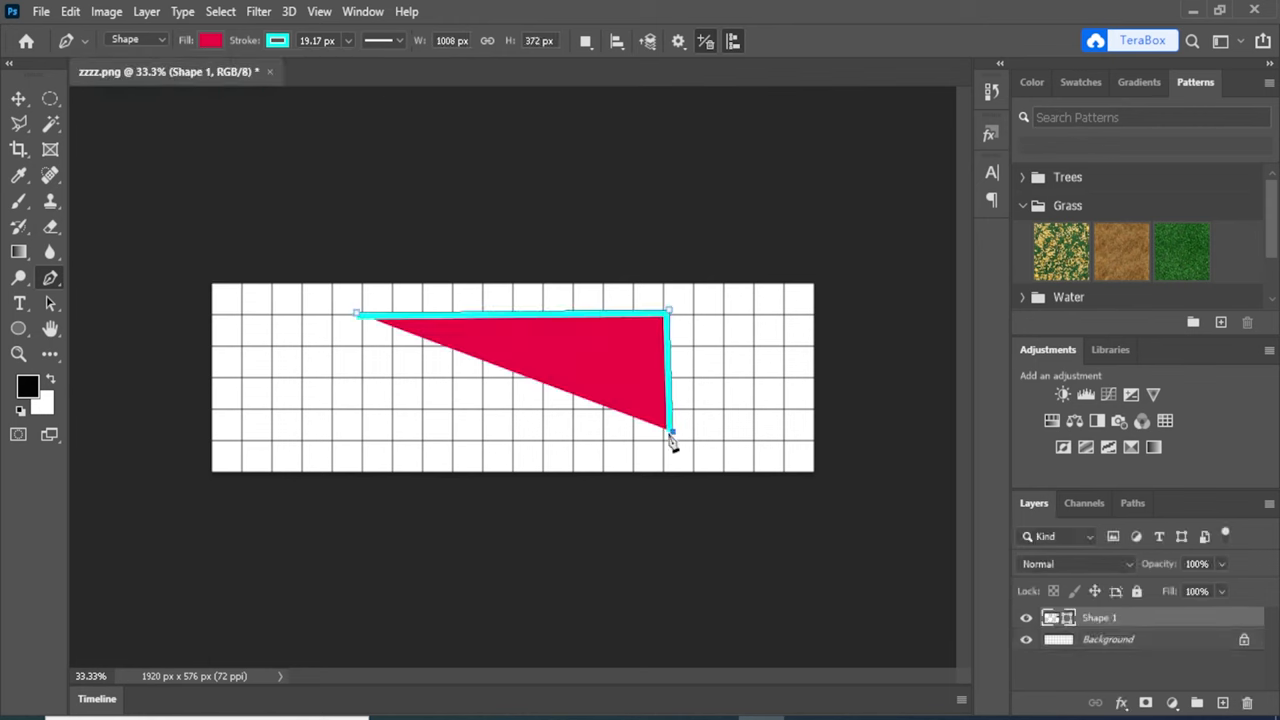
{"action": "left_click", "coordinate": [431, 454]}
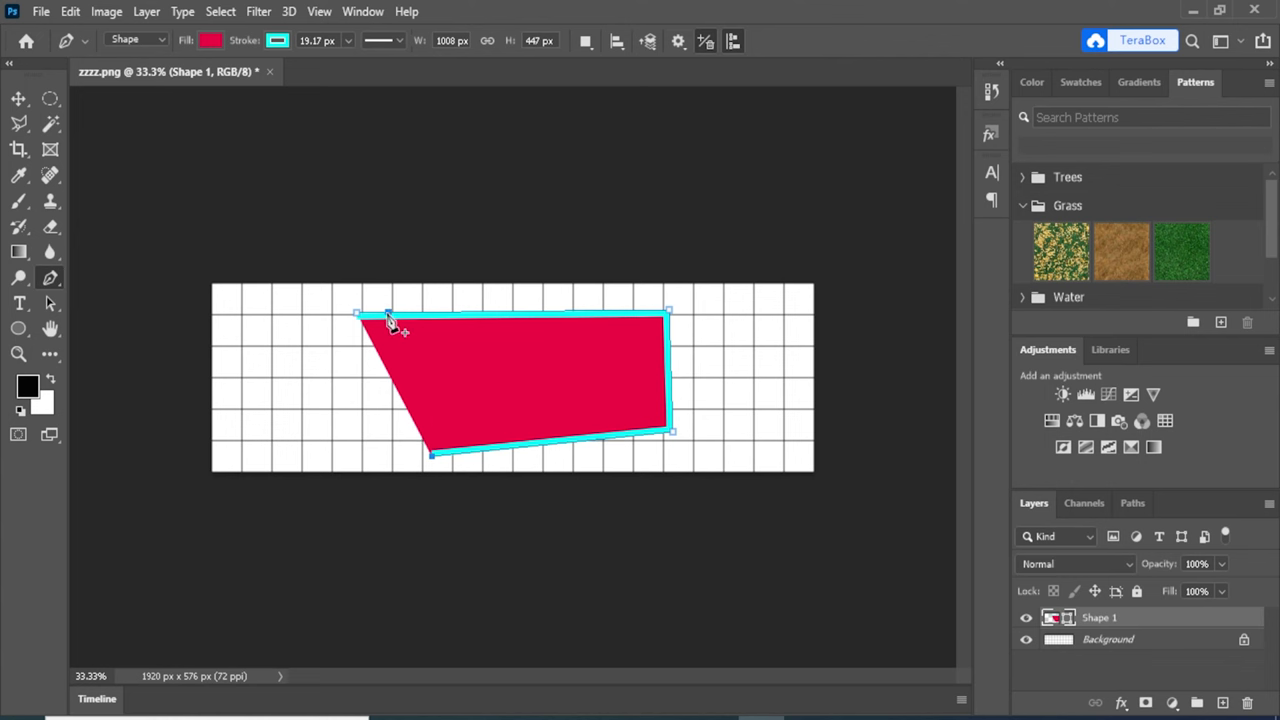
{"action": "left_click", "coordinate": [357, 314]}
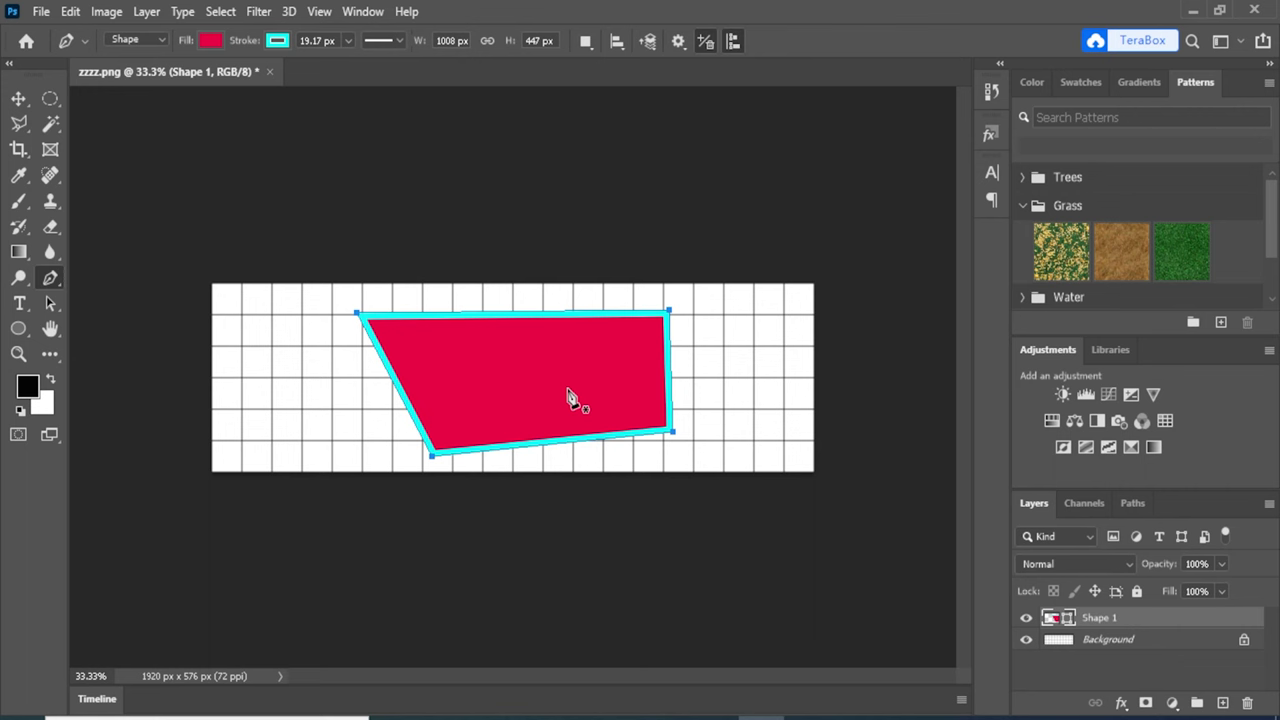
{"action": "key", "text": "BackSpace"}
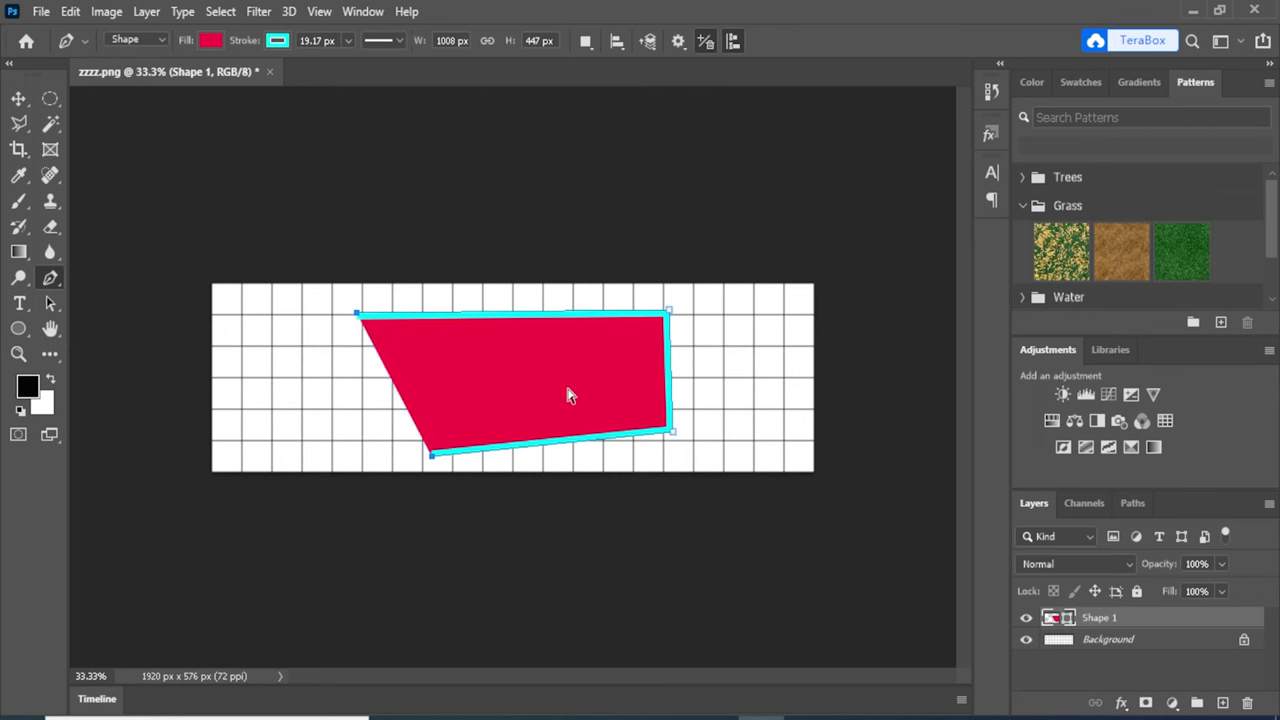
{"action": "key", "text": "BackSpace"}
{"action": "key", "text": "BackSpace"}
{"action": "key", "text": "BackSpace"}
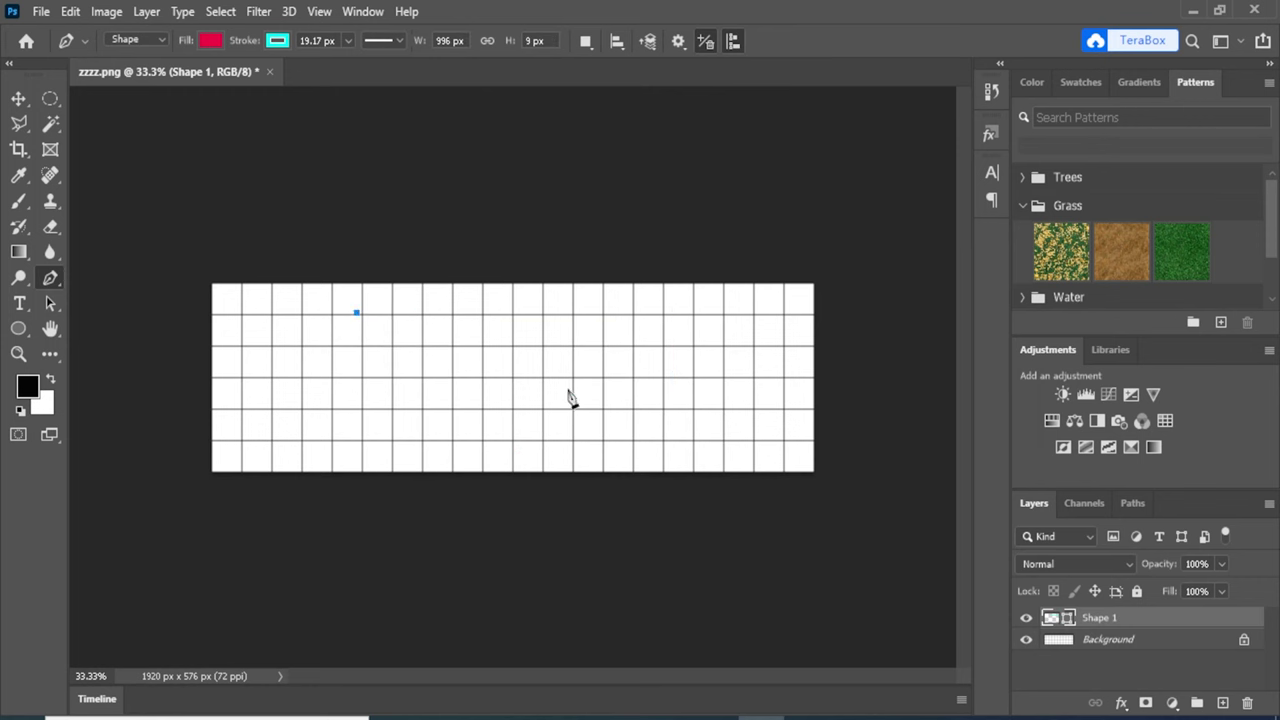
{"action": "key", "text": "BackSpace"}
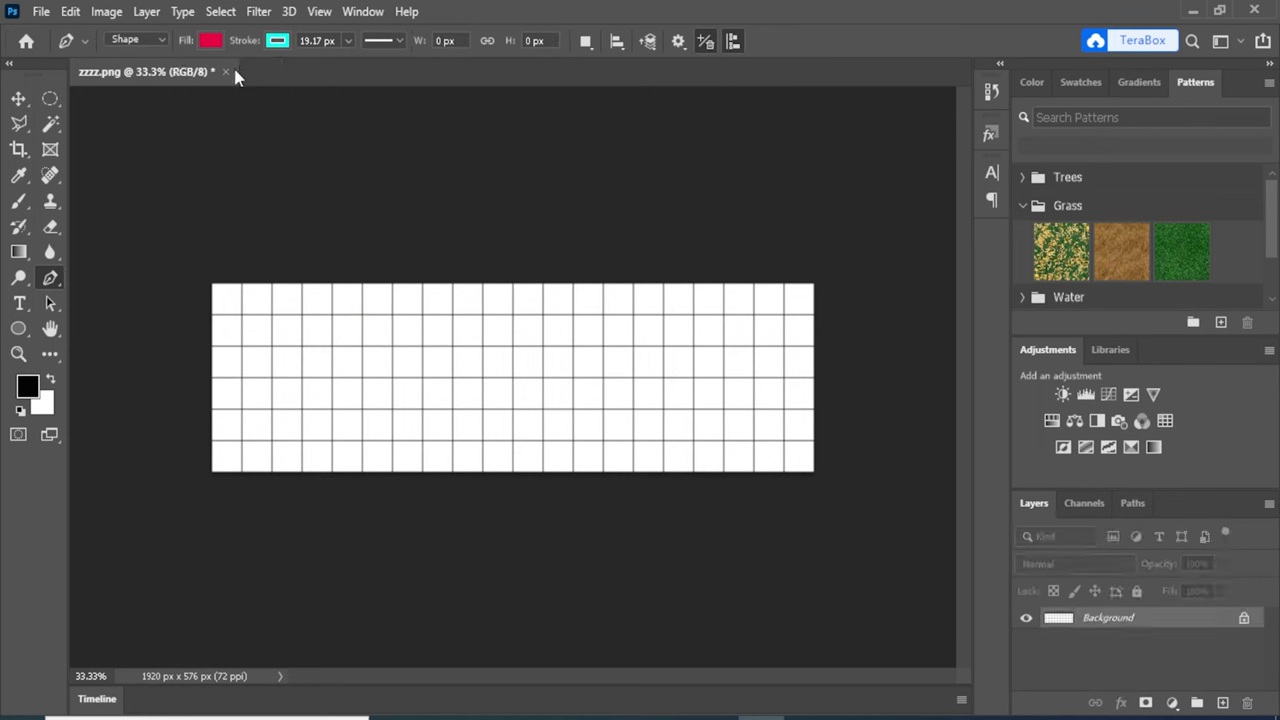
- Set the shape fill to No Color, undo the stray anchor, and check the stroke colour
{"action": "left_click", "coordinate": [210, 40]}
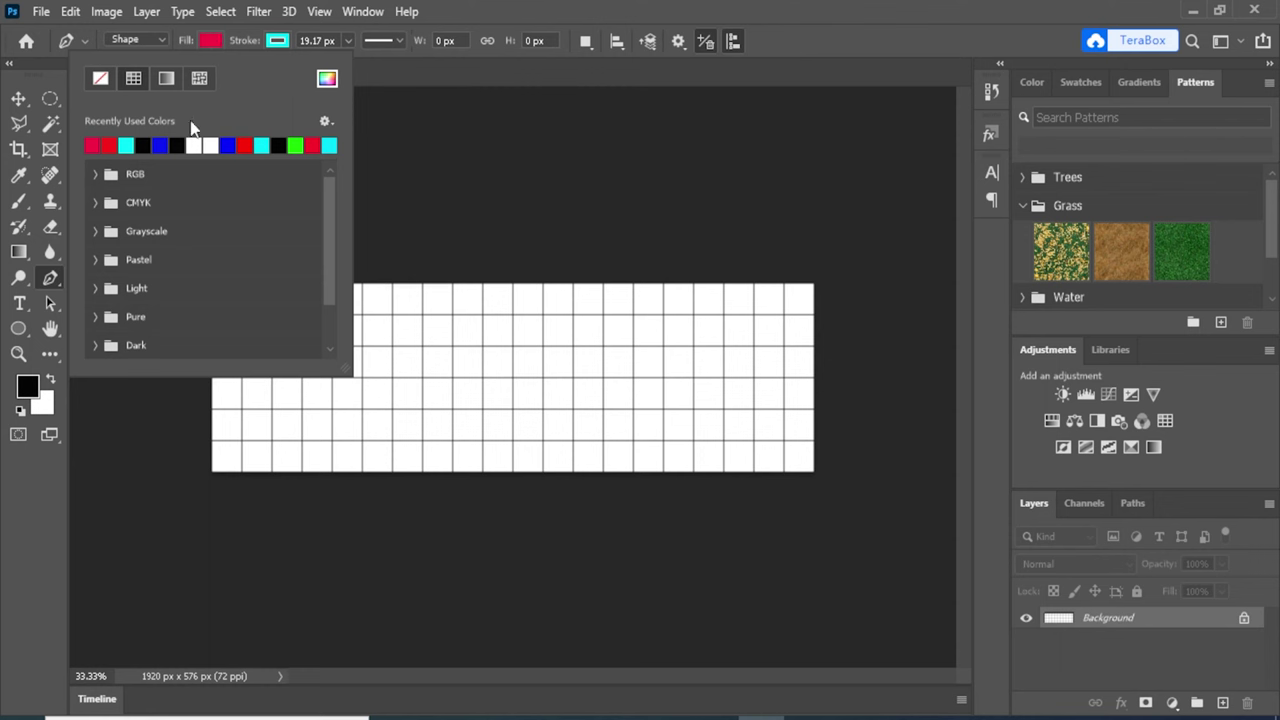
{"action": "left_click", "coordinate": [97, 80]}
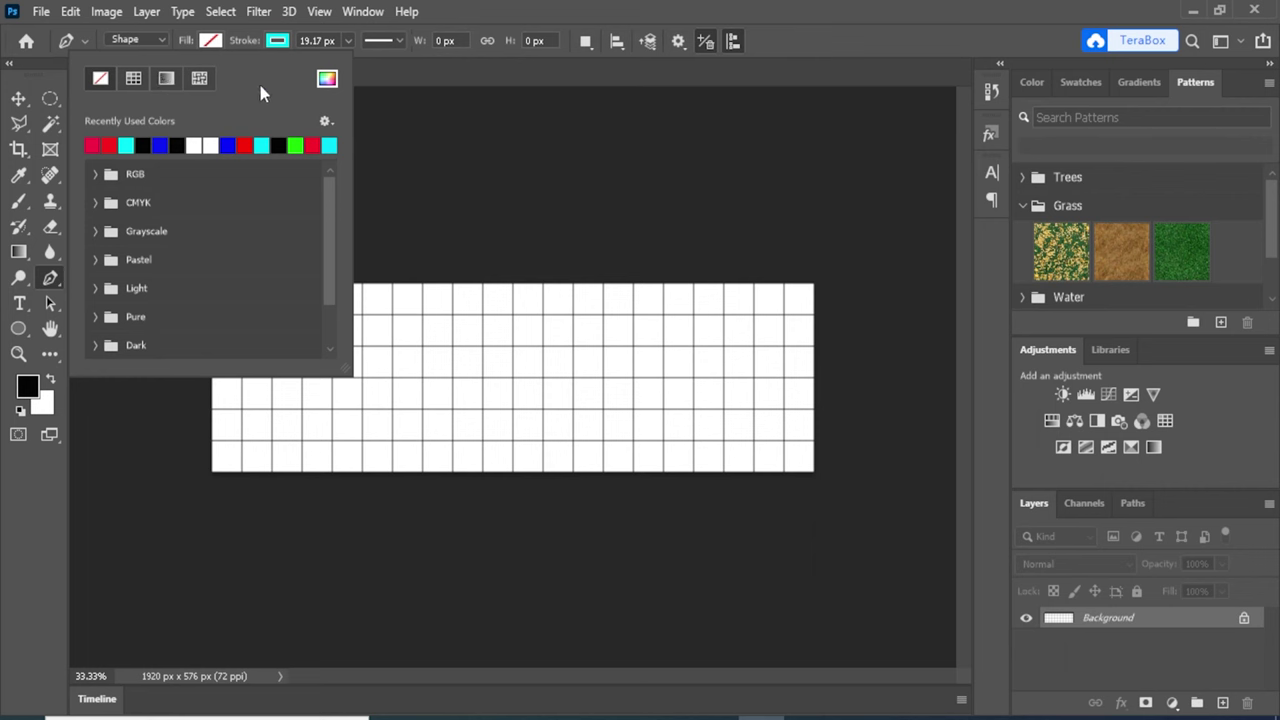
{"action": "left_click", "coordinate": [414, 114]}
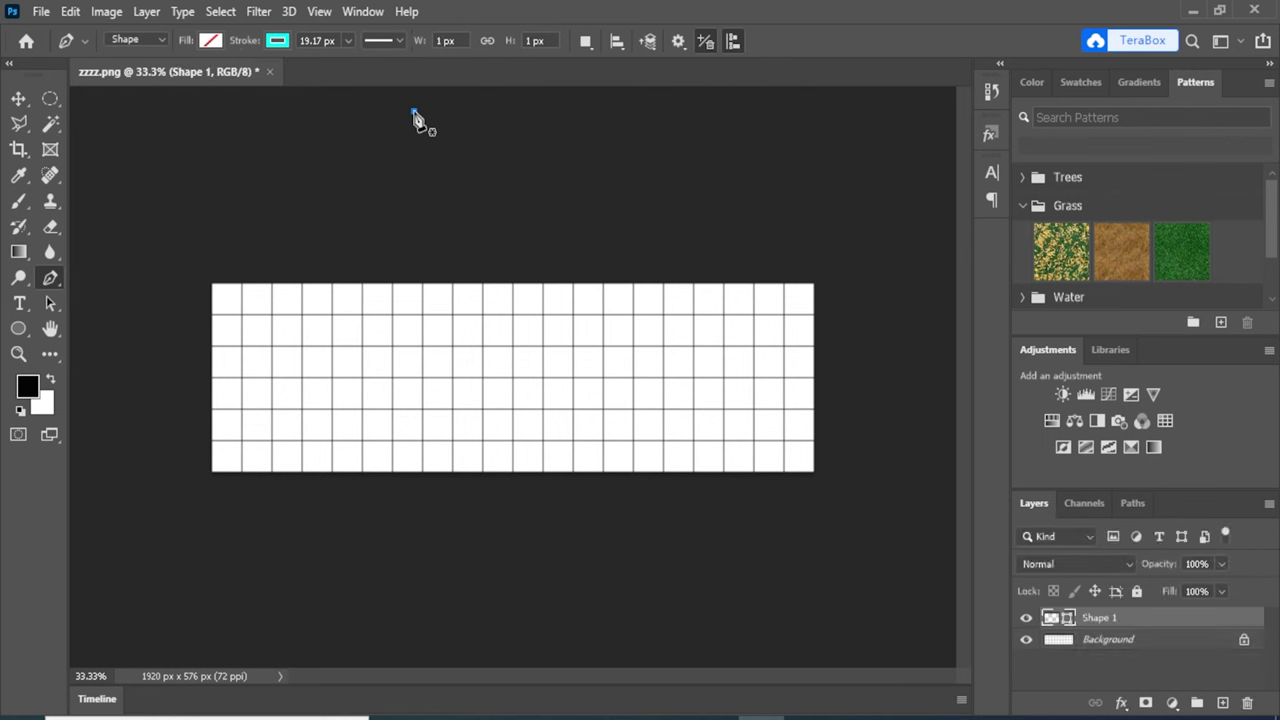
{"action": "key", "text": "ctrl+z"}
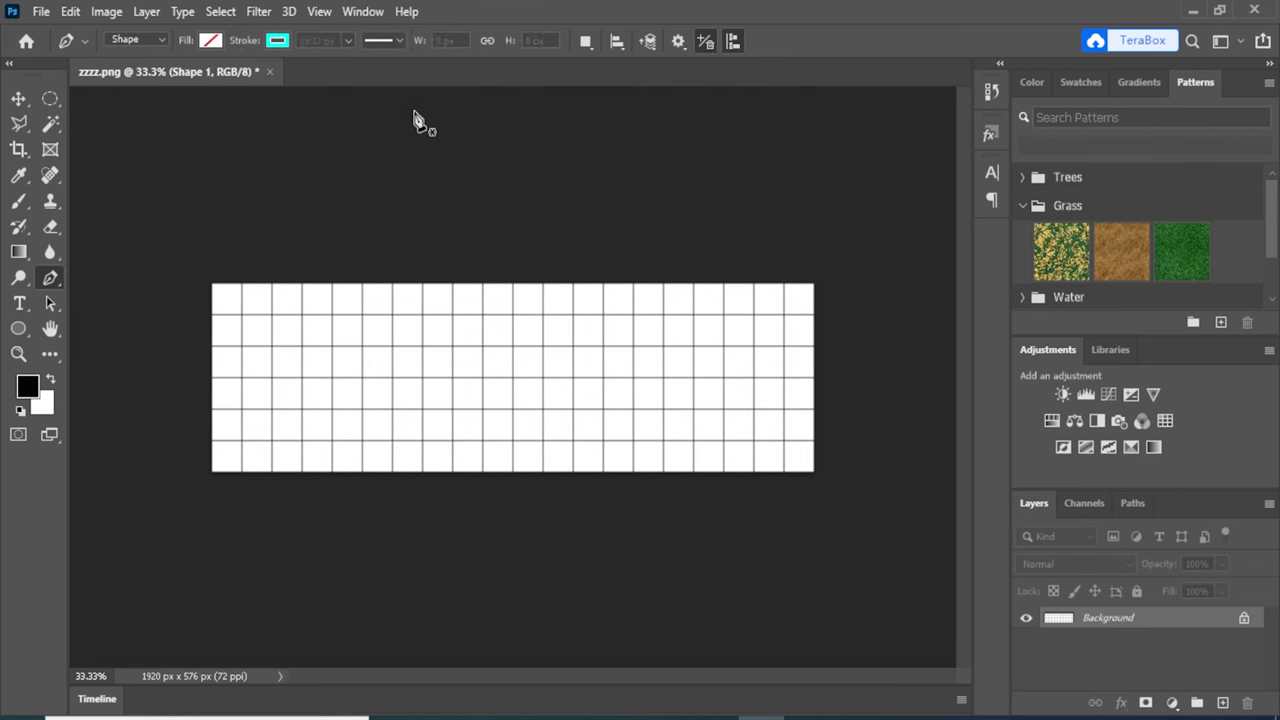
{"action": "left_click", "coordinate": [283, 46]}
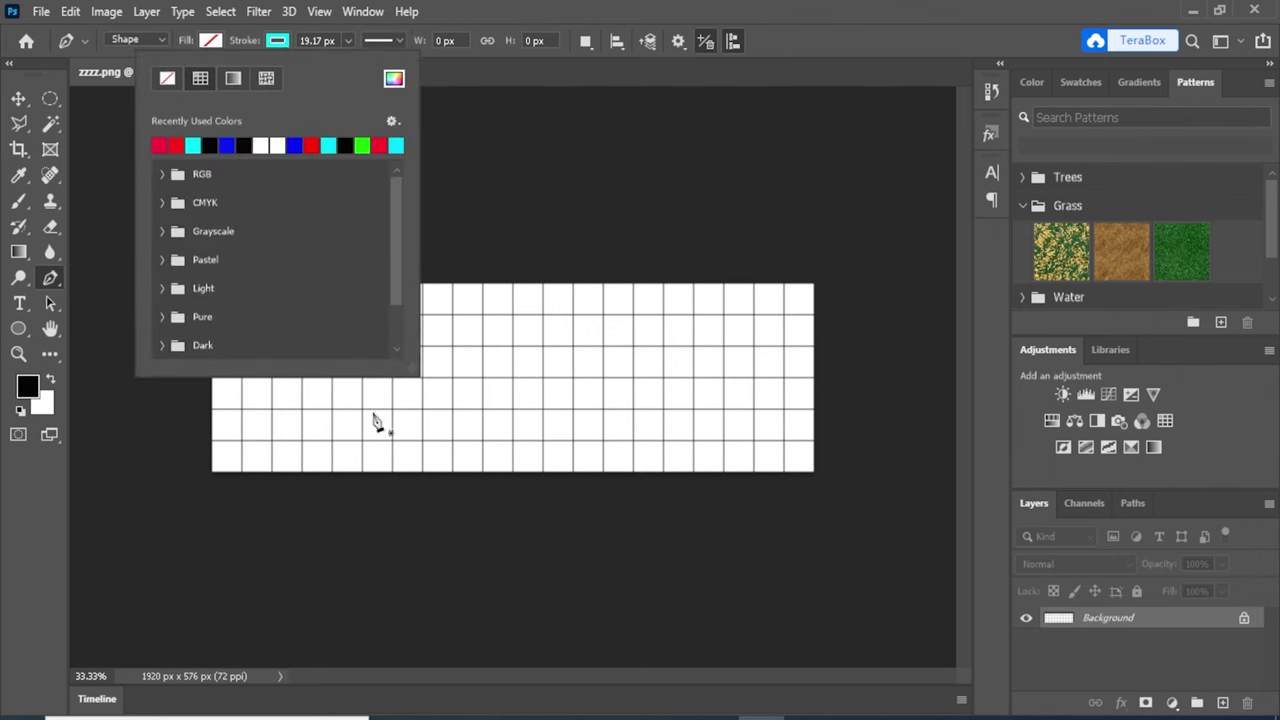
- Draw an unfilled four-sided closed outline on the grid
{"action": "left_click", "coordinate": [437, 314]}
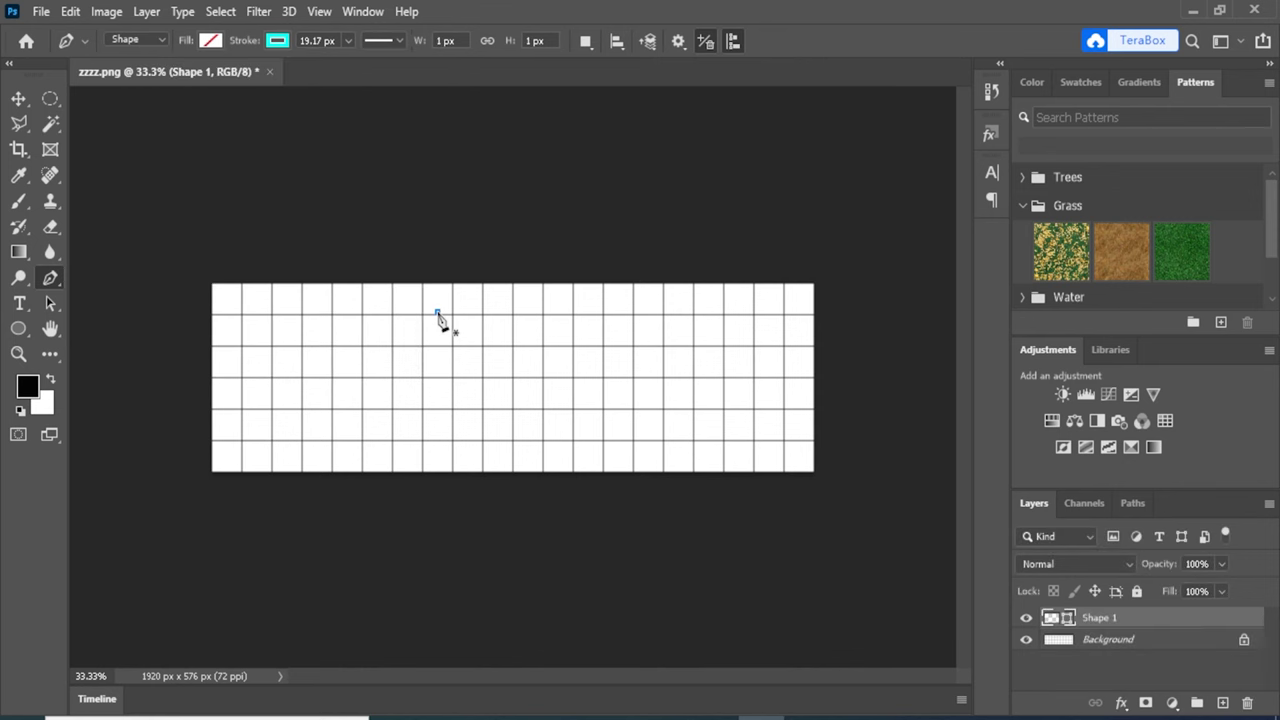
{"action": "left_click", "coordinate": [751, 350]}
{"action": "left_click", "coordinate": [665, 421]}
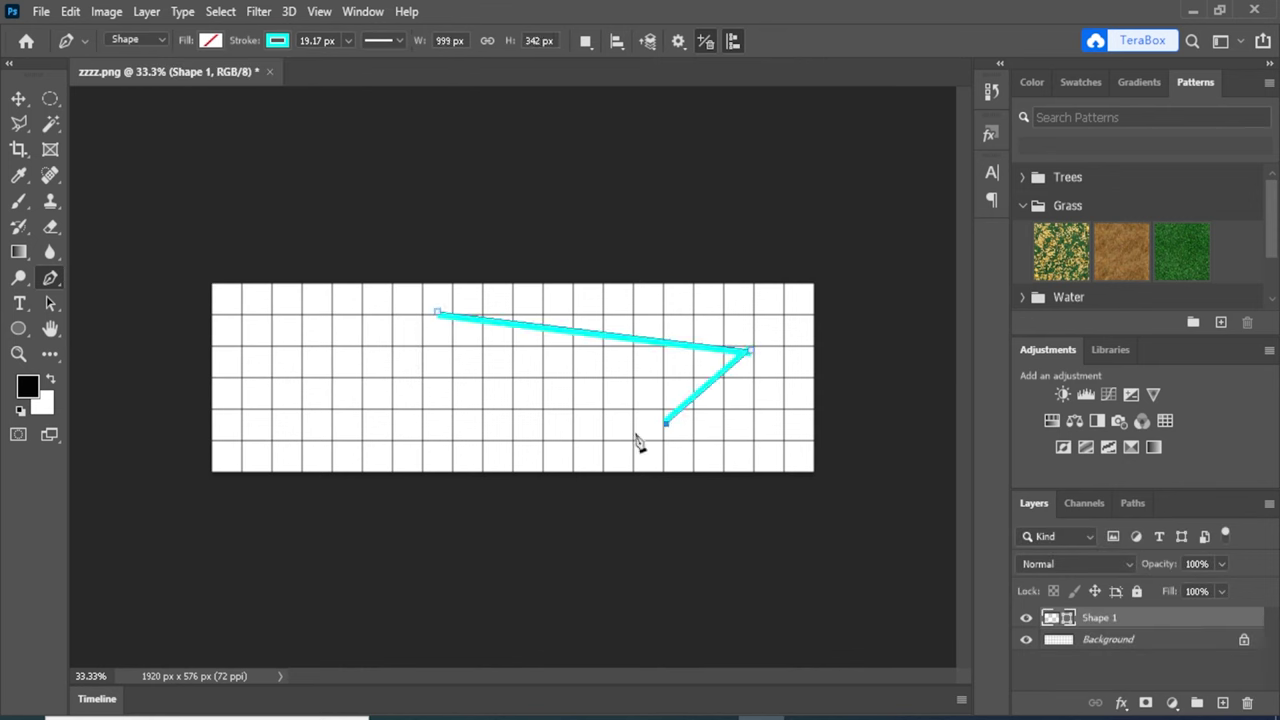
{"action": "left_click", "coordinate": [514, 437]}
{"action": "left_click", "coordinate": [439, 315]}
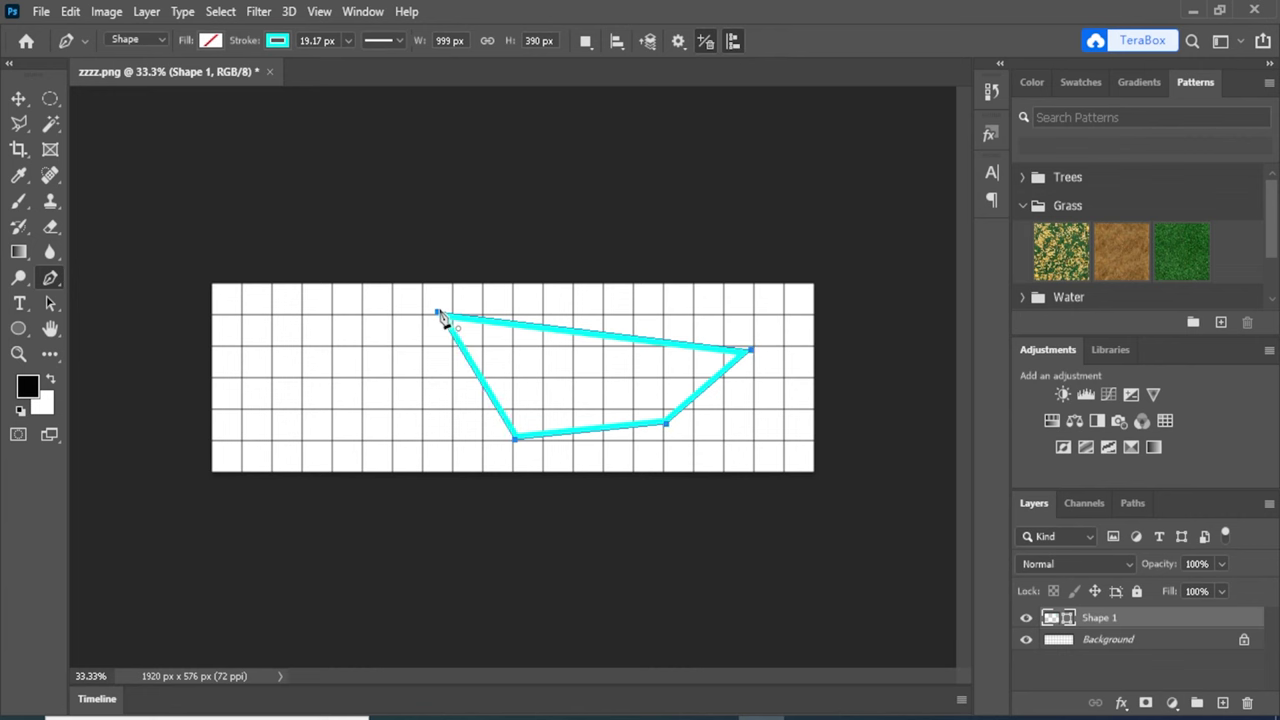
- Preview red, blue and green strokes, then switch the outline to a gradient stroke
{"action": "left_click", "coordinate": [280, 42]}
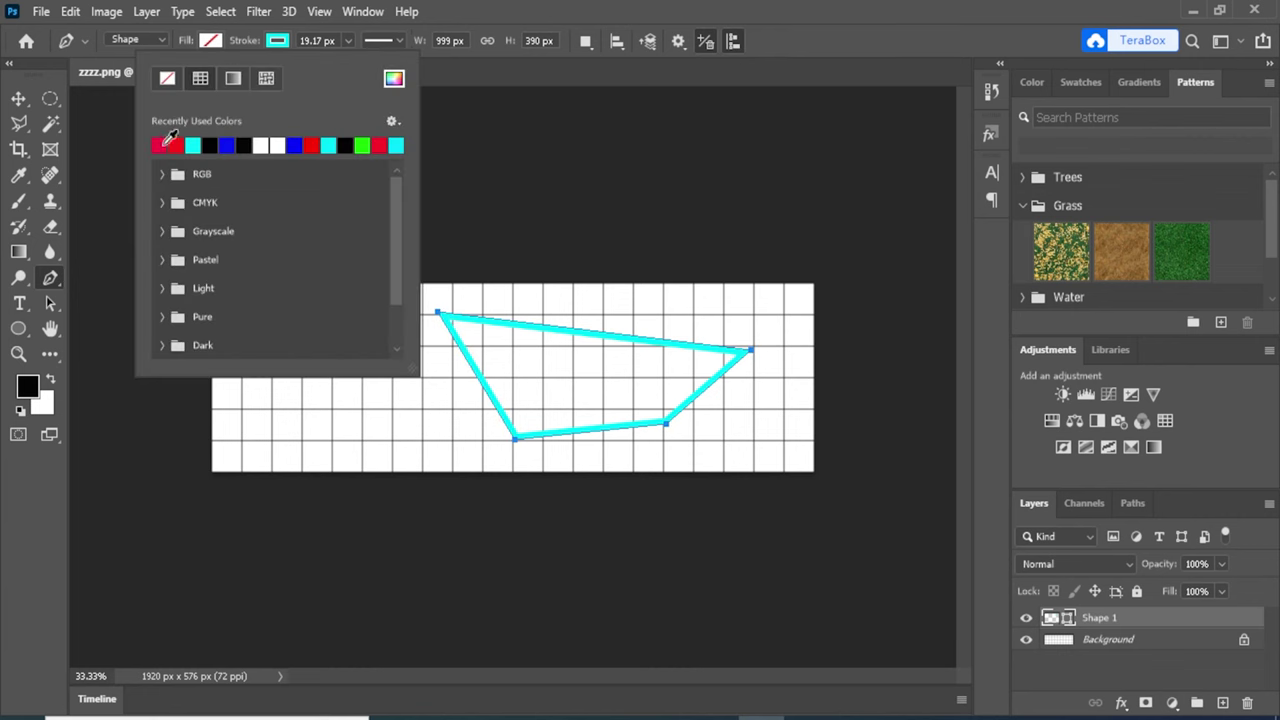
{"action": "left_click", "coordinate": [179, 145]}
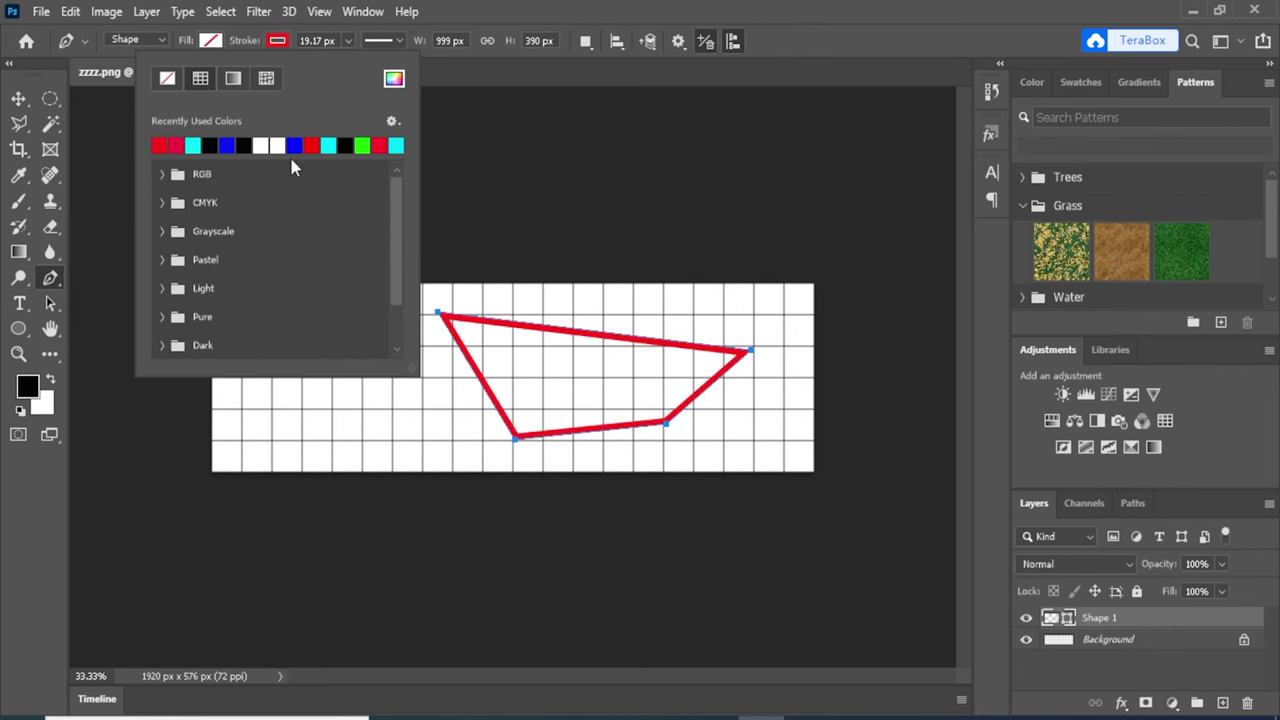
{"action": "left_click", "coordinate": [296, 145]}
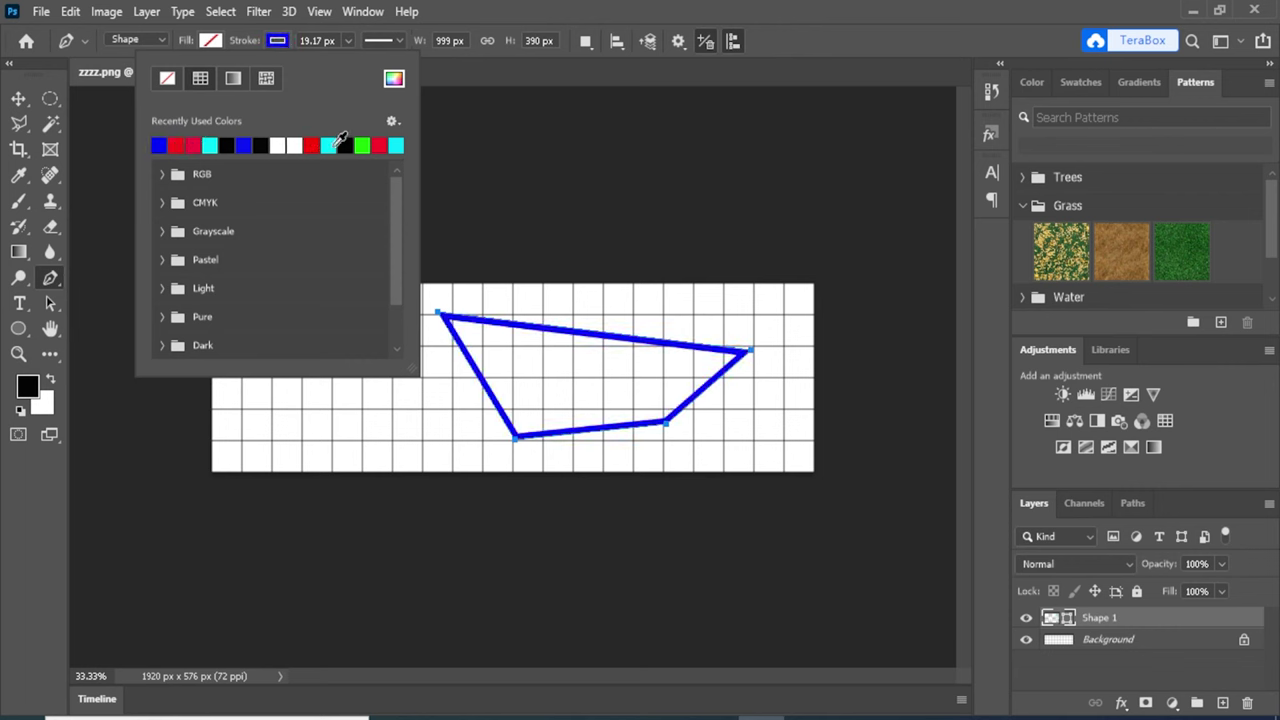
{"action": "left_click", "coordinate": [328, 145]}
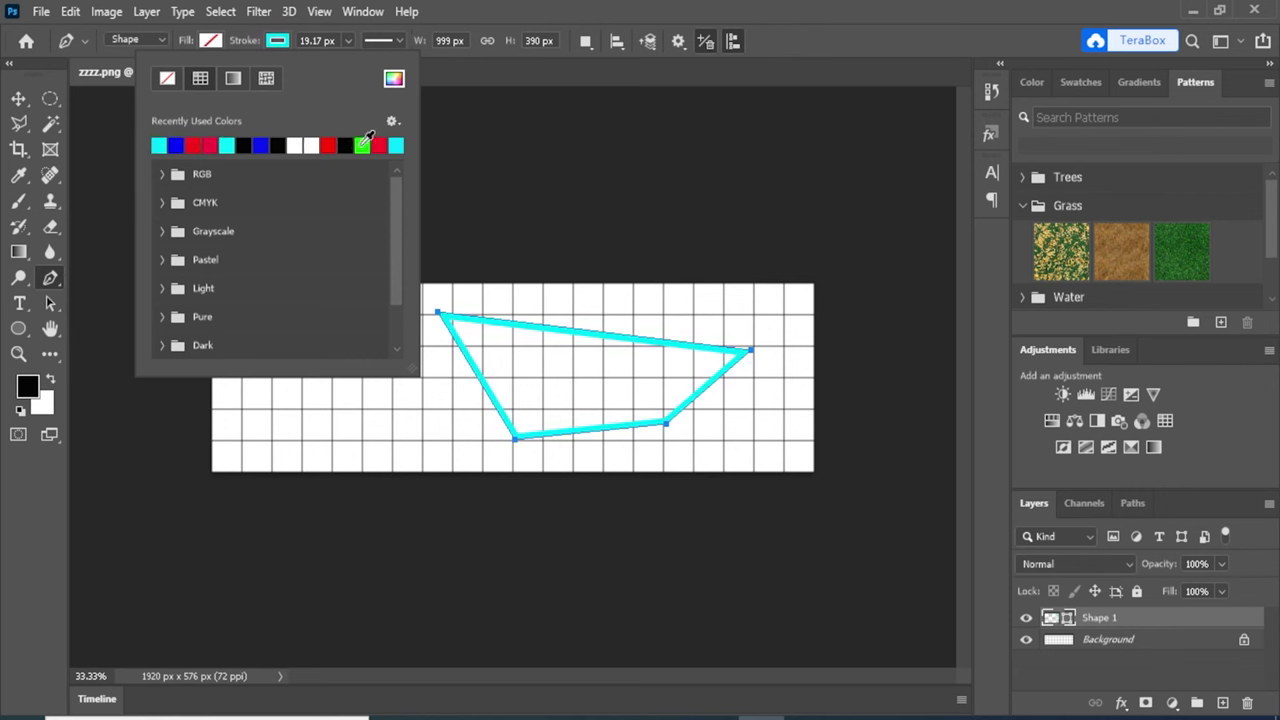
{"action": "left_click", "coordinate": [362, 145]}
{"action": "left_click", "coordinate": [399, 147]}
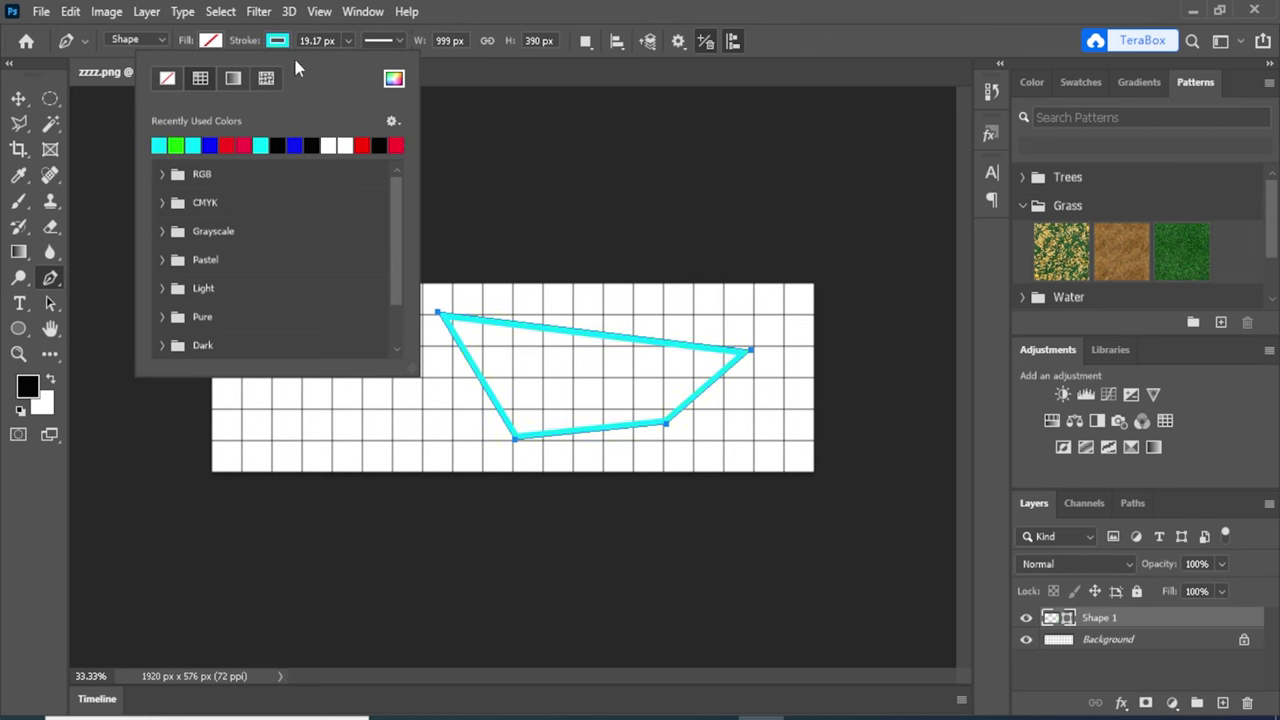
{"action": "left_click", "coordinate": [233, 78]}
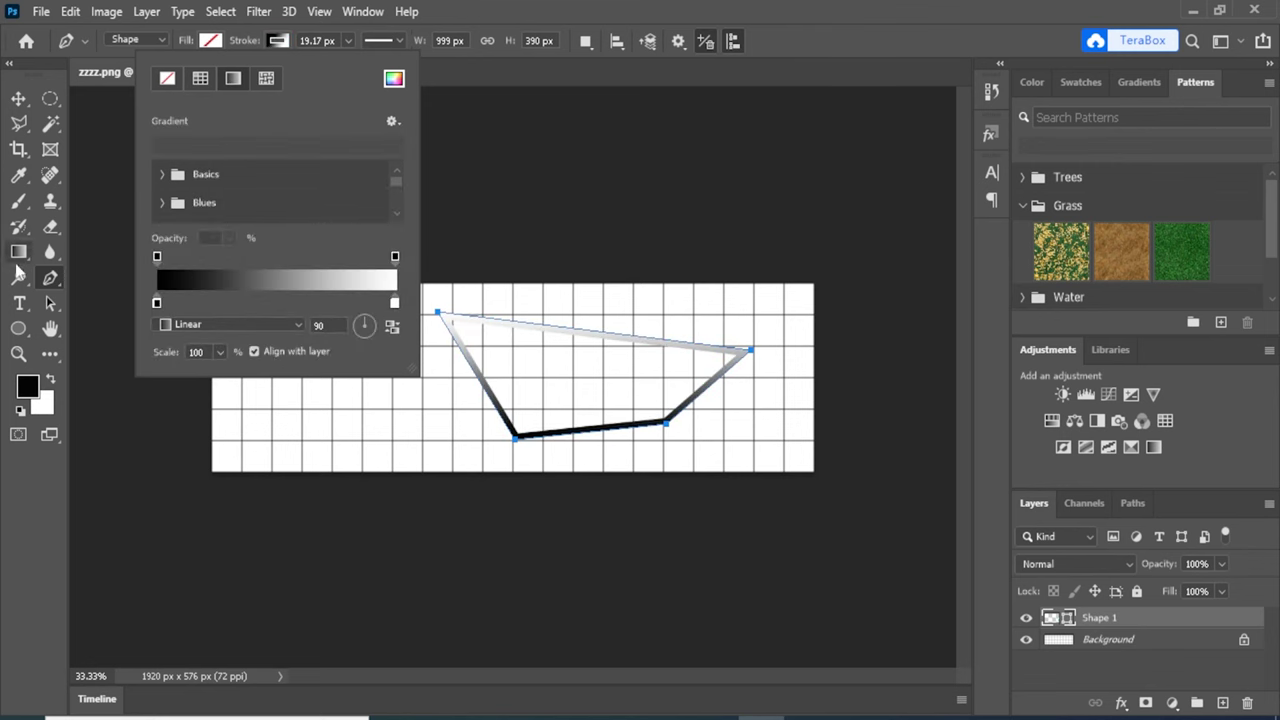
- Open the Gradient Editor and keep the gradient type as Solid
{"action": "left_click", "coordinate": [156, 298]}
{"action": "left_click", "coordinate": [163, 288]}
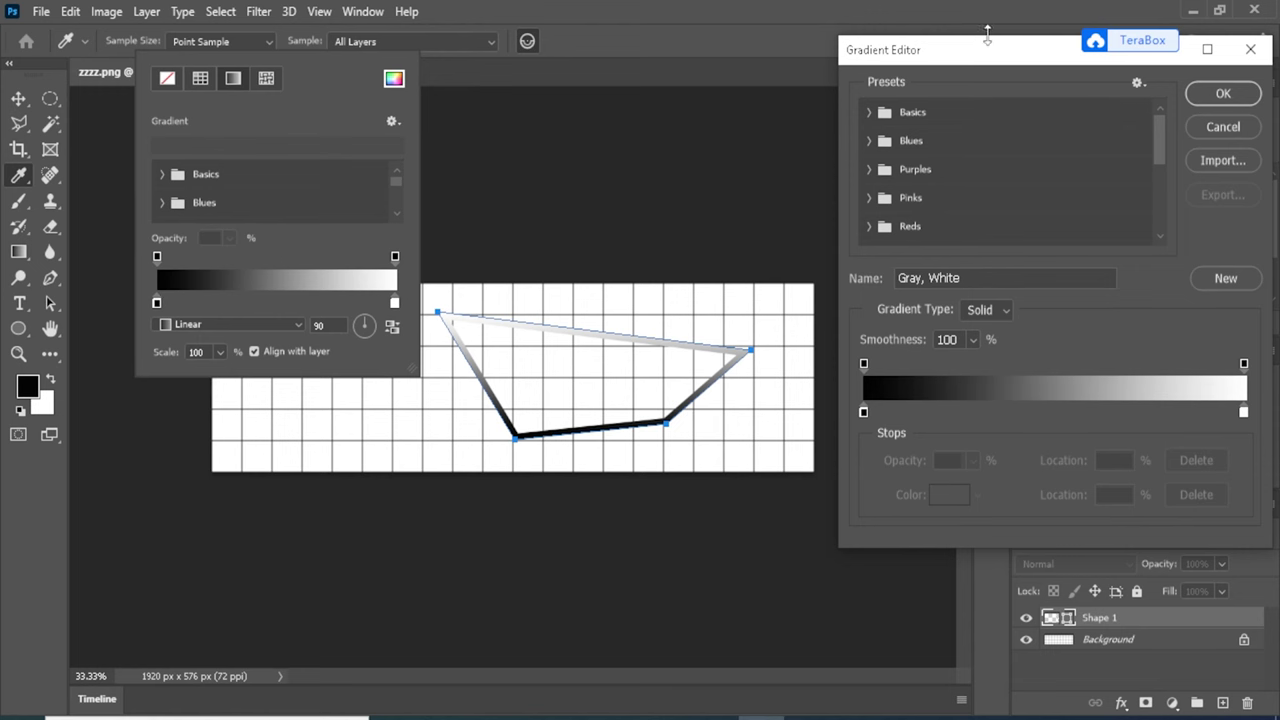
{"action": "left_click_drag", "start_coordinate": [988, 48], "coordinate": [727, 93]}
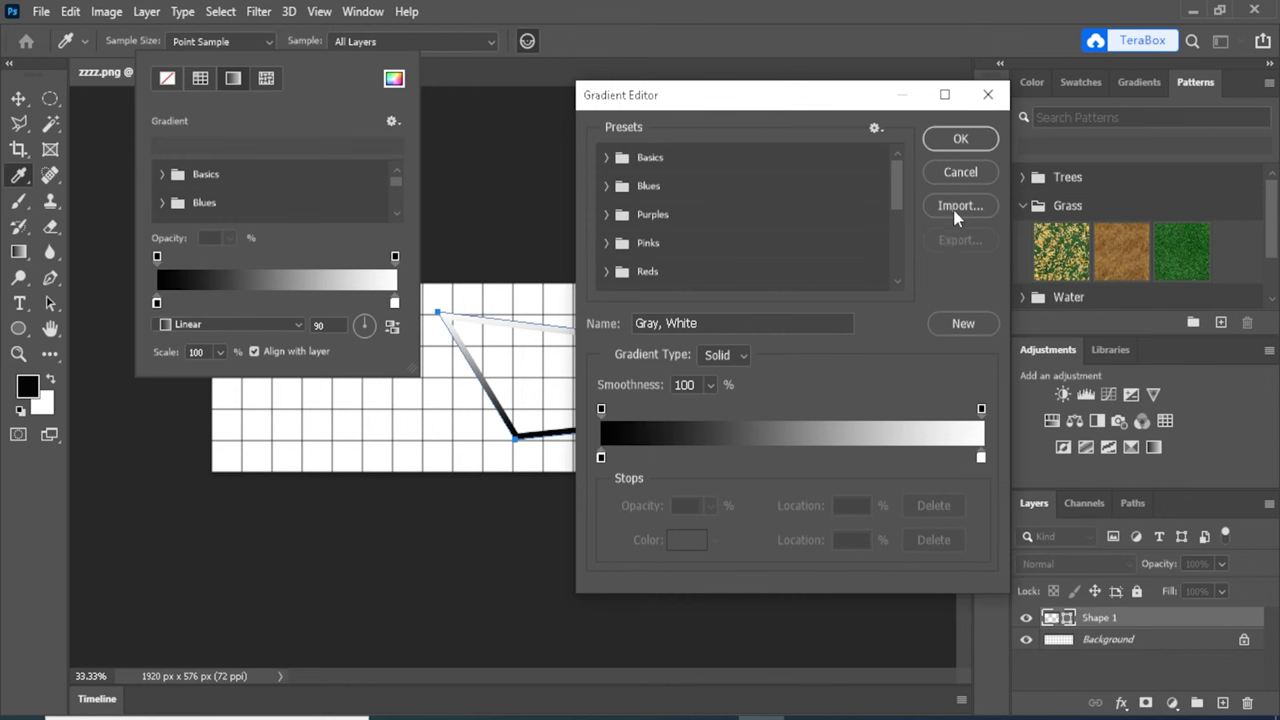
{"action": "left_click", "coordinate": [745, 351]}
- Apply the Red_07 preset from the Reds gradients to the stroke
{"action": "left_click", "coordinate": [608, 271]}
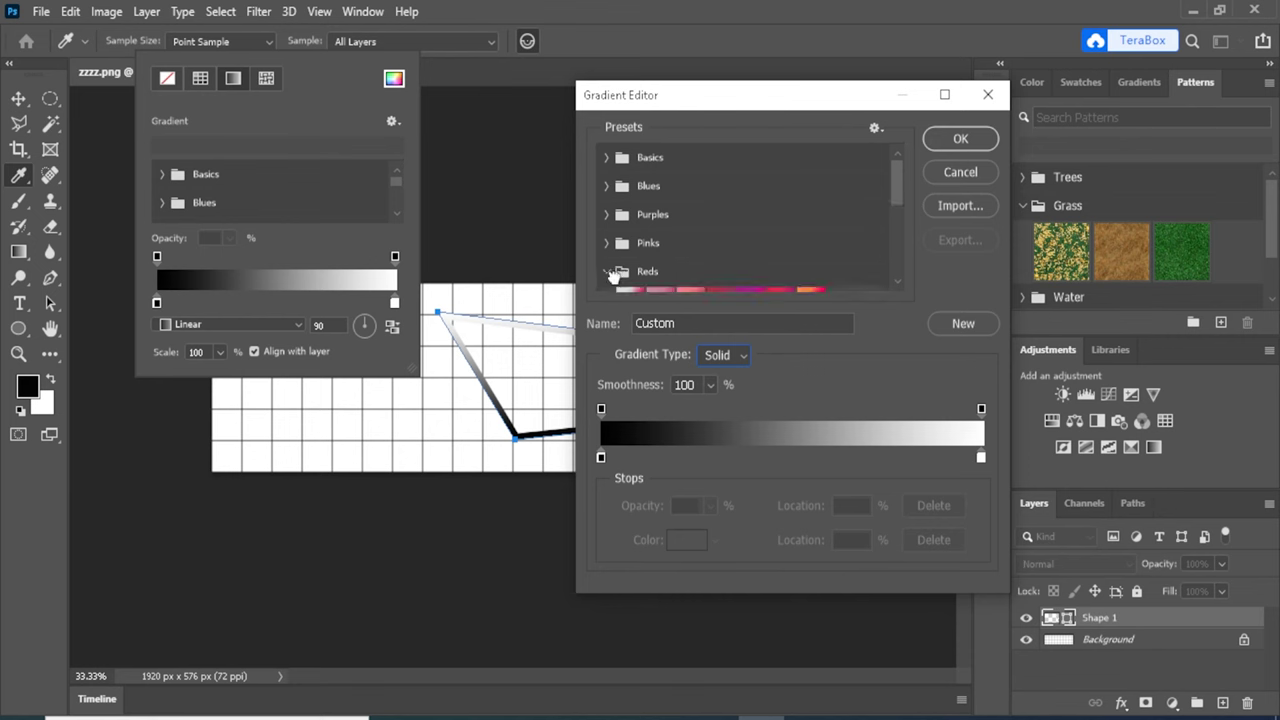
{"action": "left_click_drag", "start_coordinate": [899, 192], "coordinate": [897, 213]}
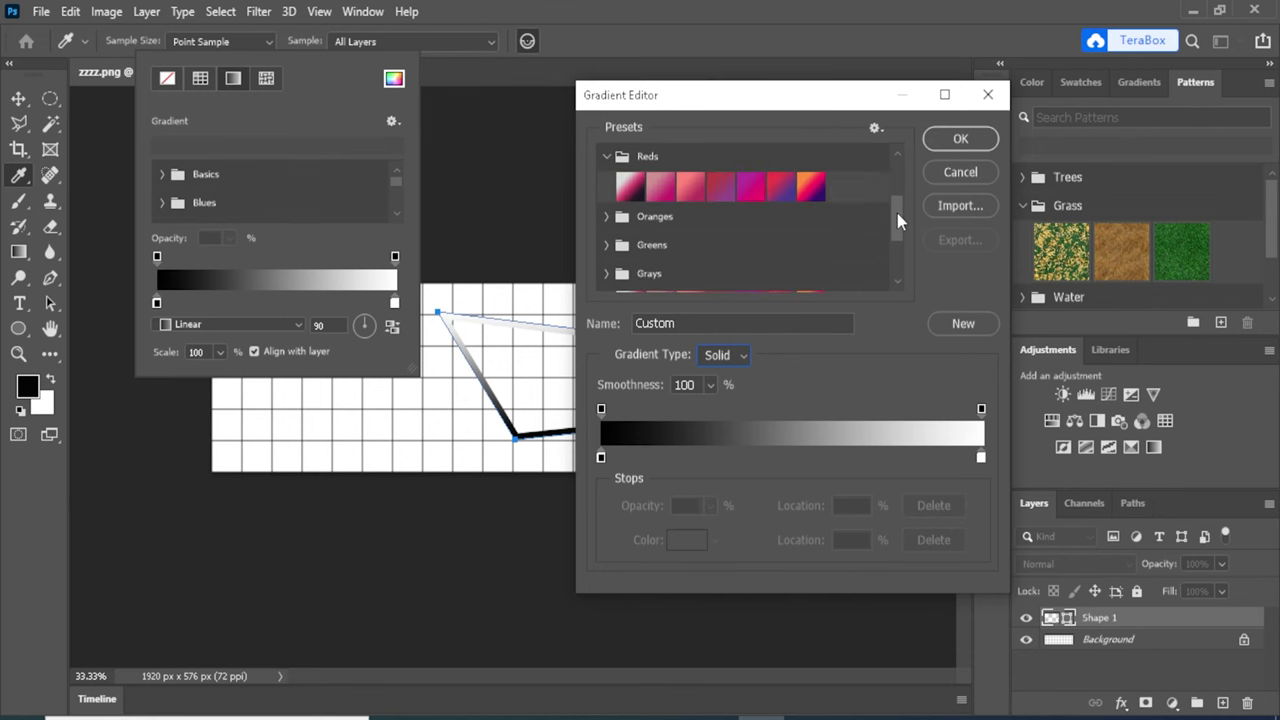
{"action": "left_click", "coordinate": [777, 188]}
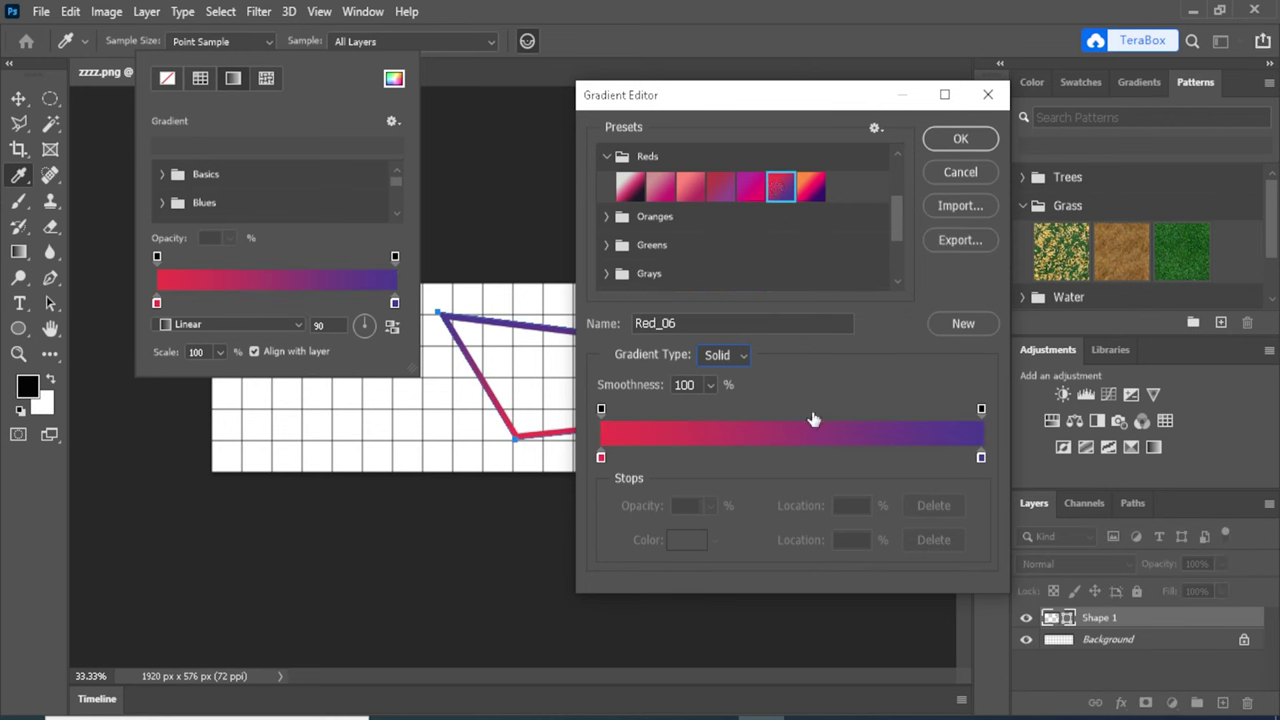
{"action": "left_click", "coordinate": [810, 186]}
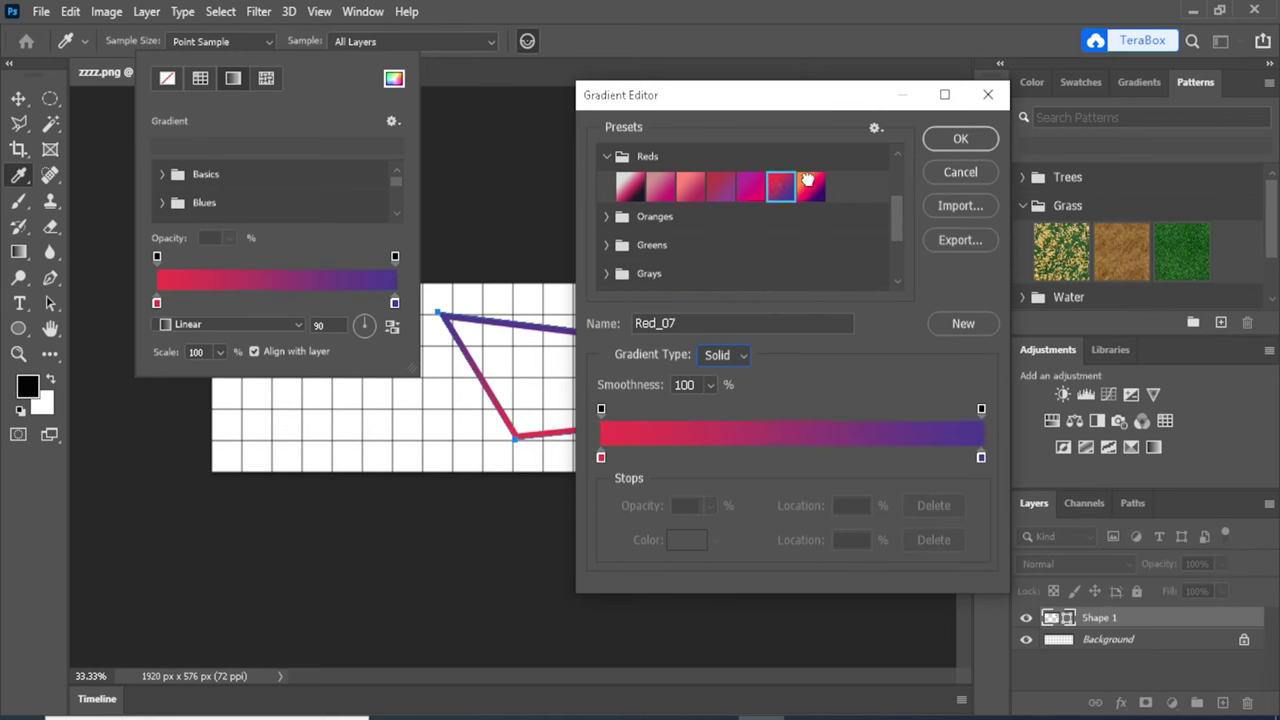
{"action": "left_click", "coordinate": [727, 188]}
{"action": "left_click", "coordinate": [750, 188]}
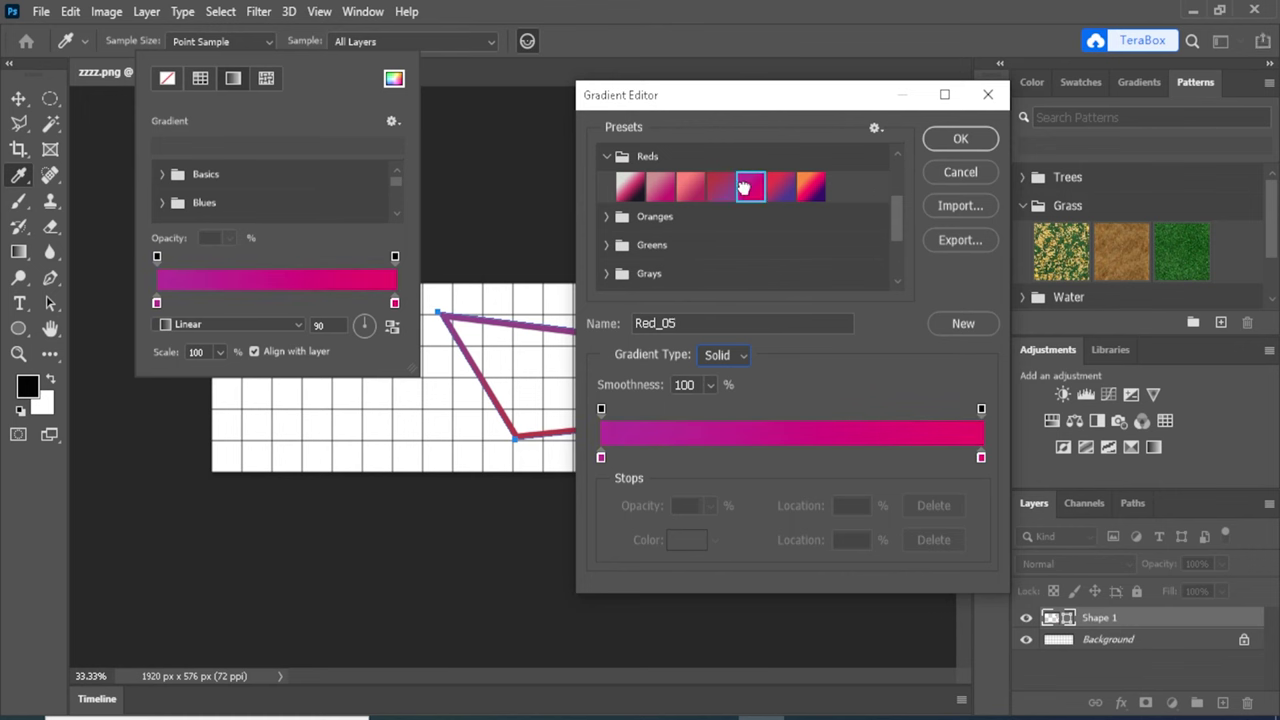
{"action": "left_click", "coordinate": [780, 188]}
{"action": "left_click", "coordinate": [810, 186]}
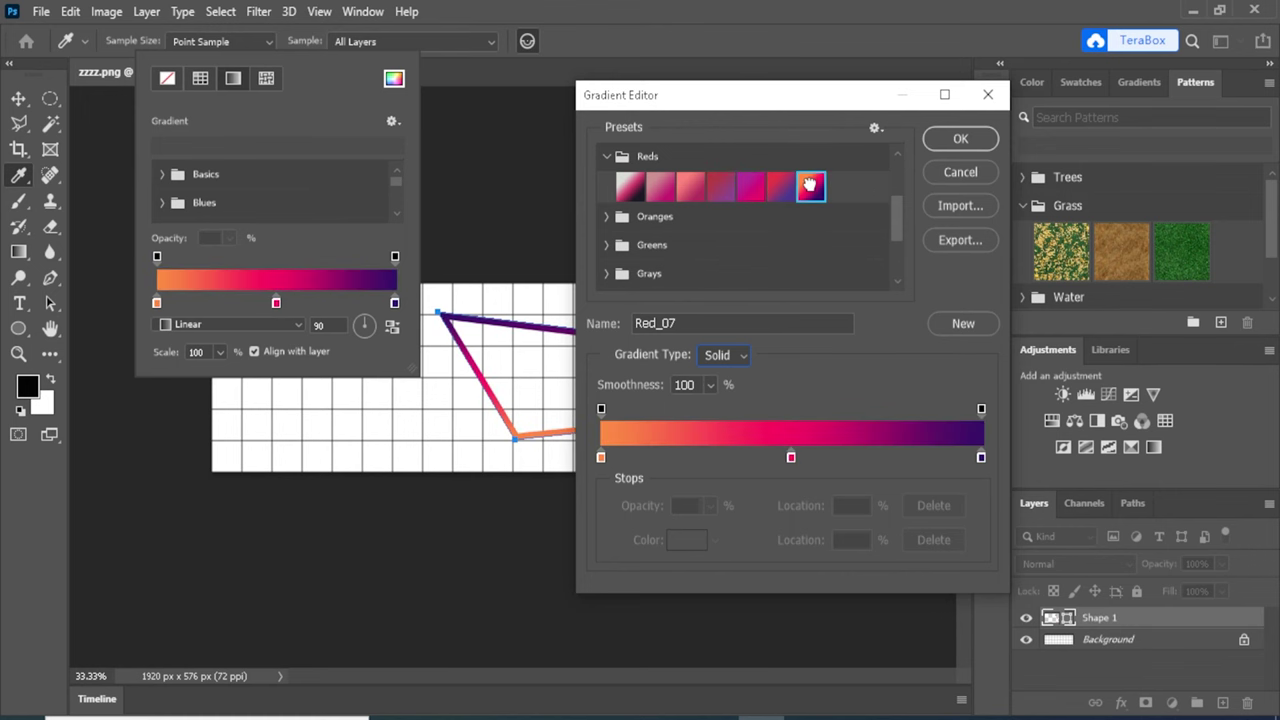
{"action": "left_click", "coordinate": [965, 140]}
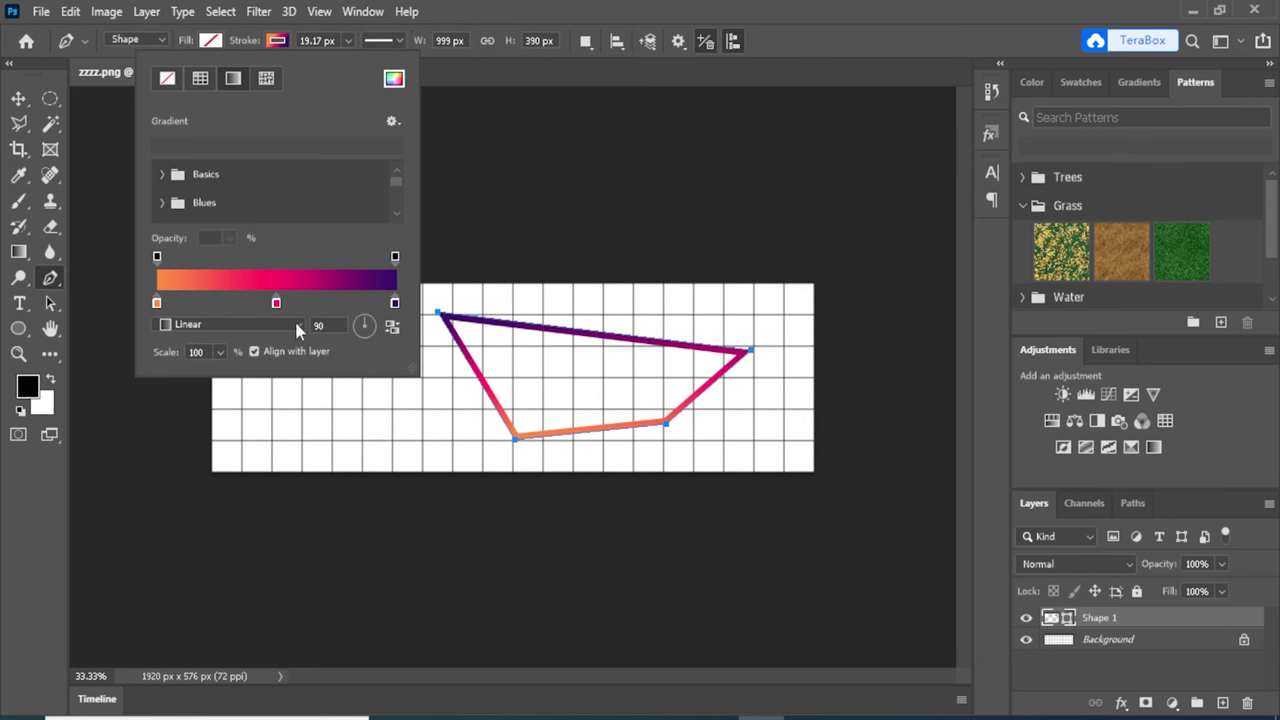
- Delete the pink middle stop and drag the purple stop left to darken the stroke
{"action": "left_click_drag", "start_coordinate": [277, 302], "coordinate": [475, 328]}
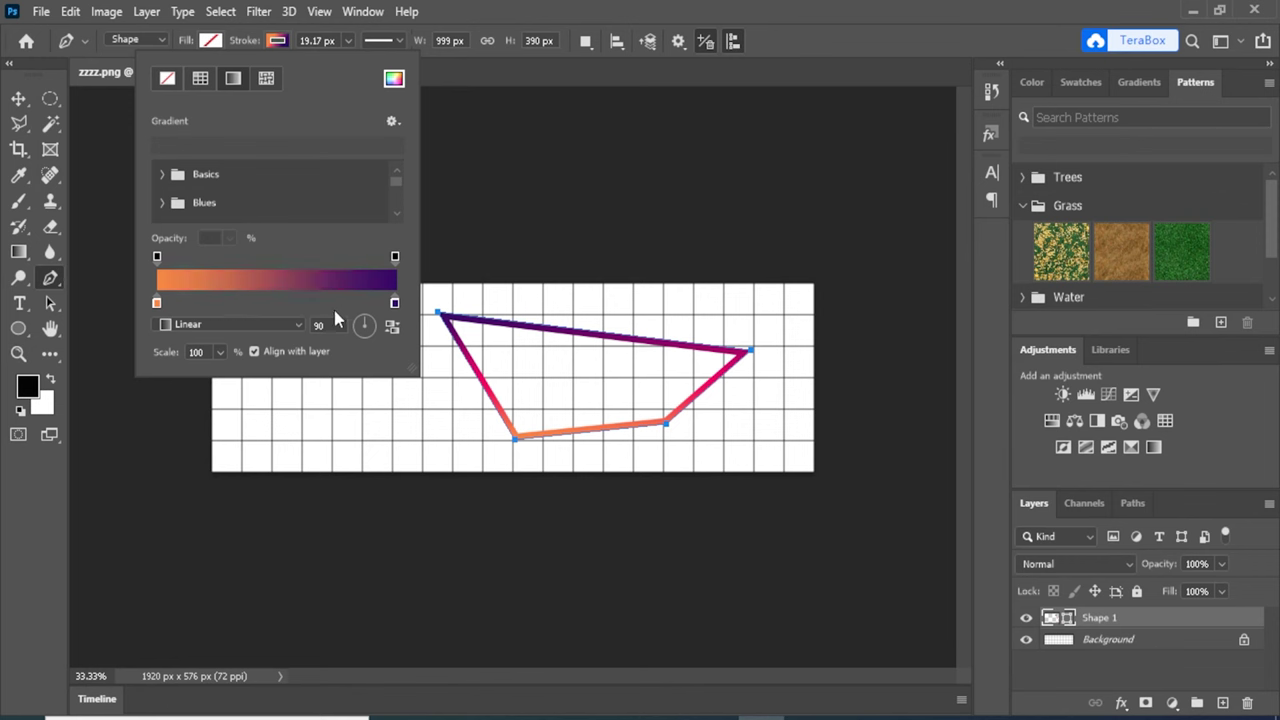
{"action": "left_click_drag", "start_coordinate": [395, 304], "coordinate": [218, 303]}
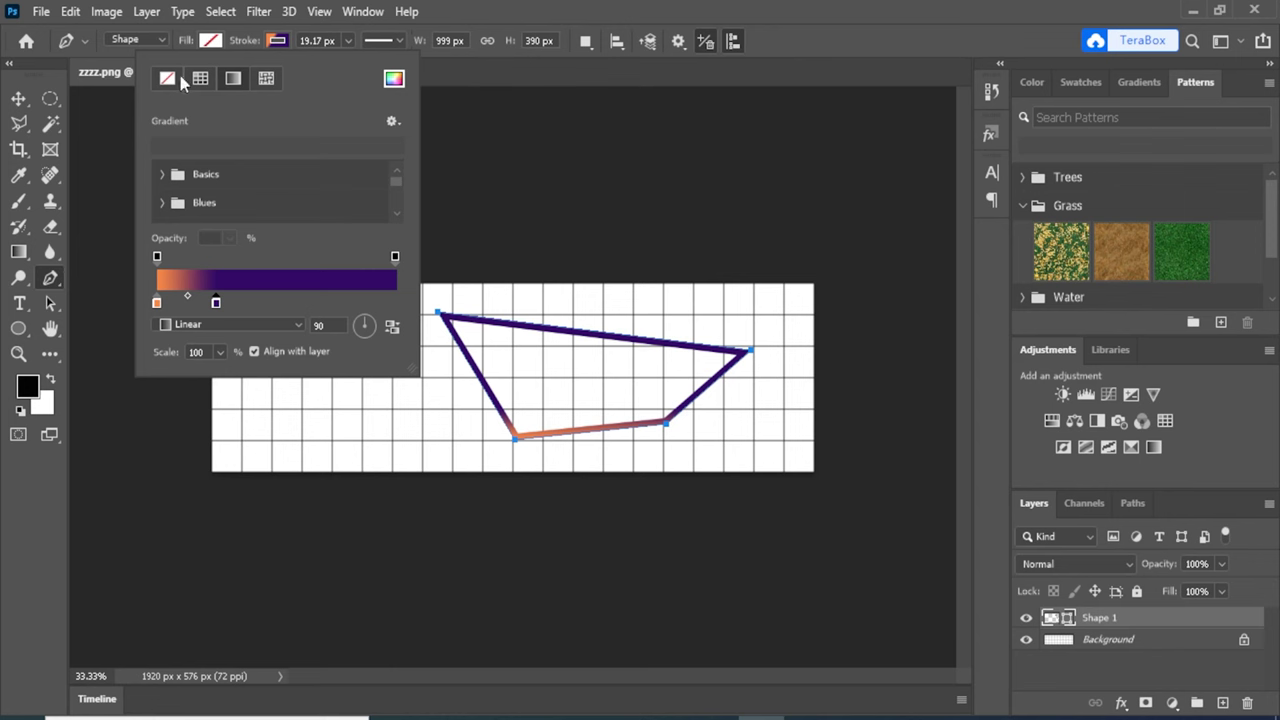
{"action": "left_click", "coordinate": [284, 48]}
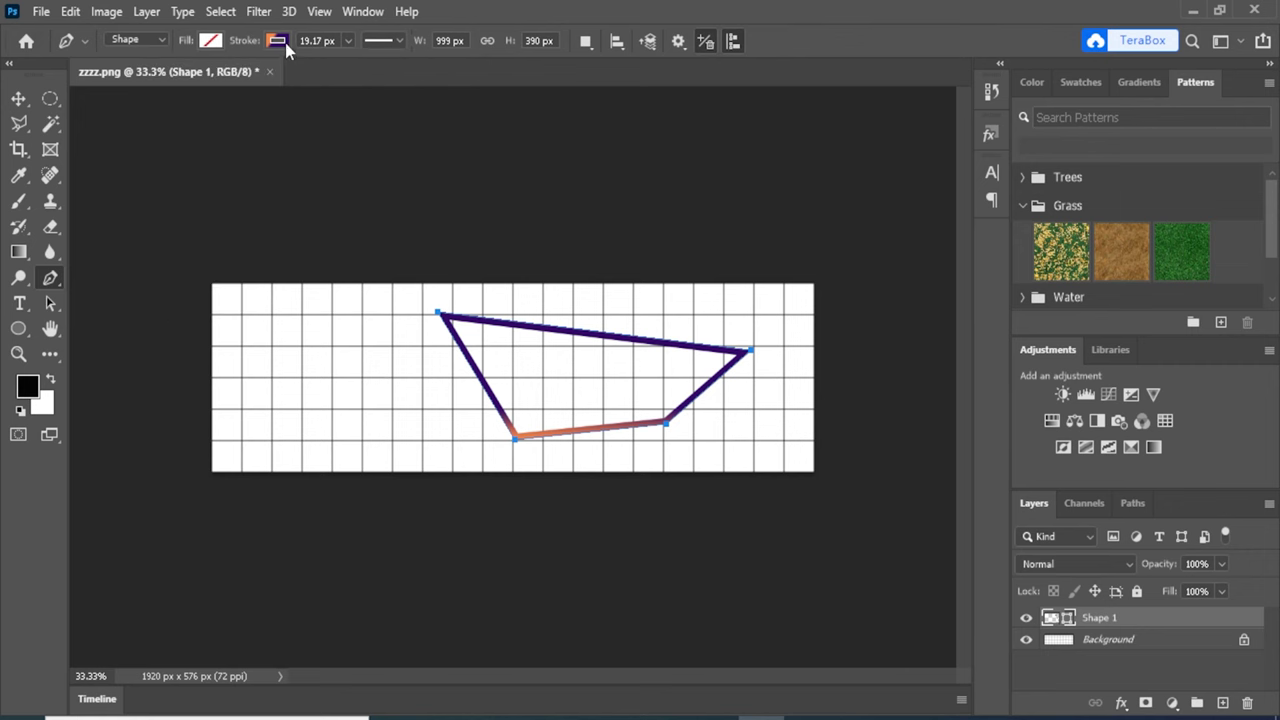
- Switch the stroke back to solid with no colour and place a new anchor
{"action": "left_click", "coordinate": [286, 45]}
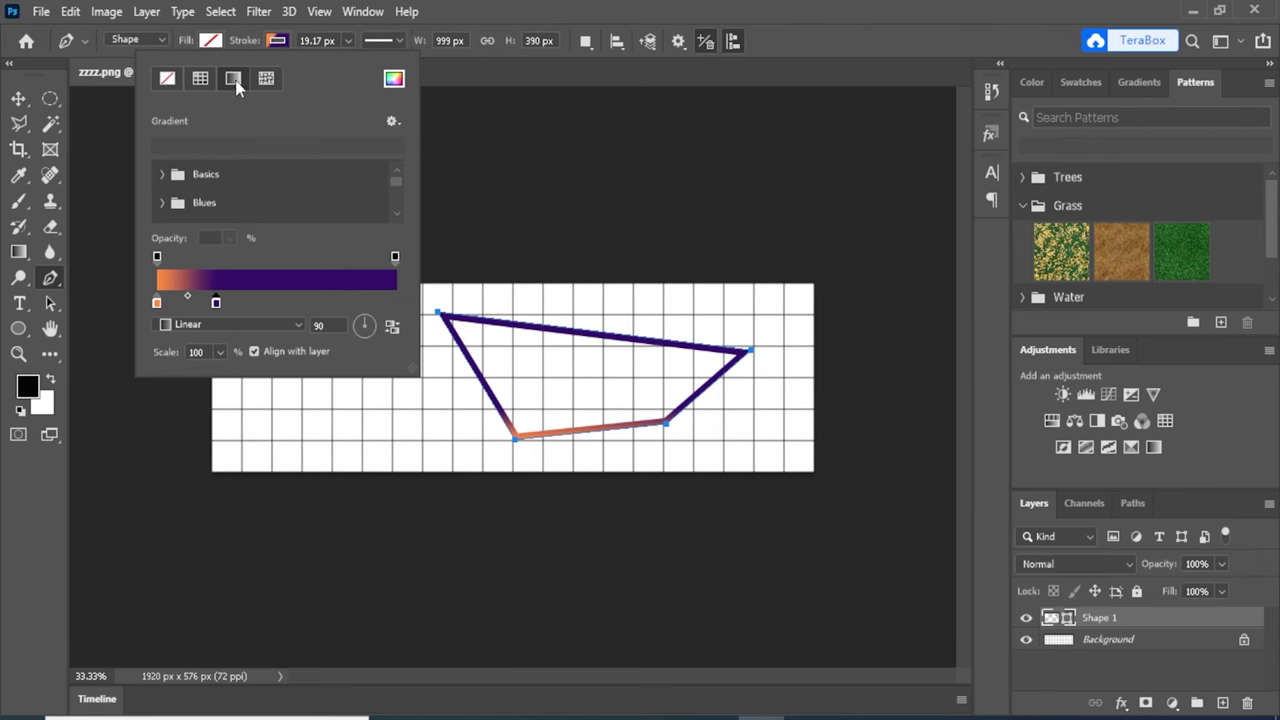
{"action": "left_click", "coordinate": [201, 79]}
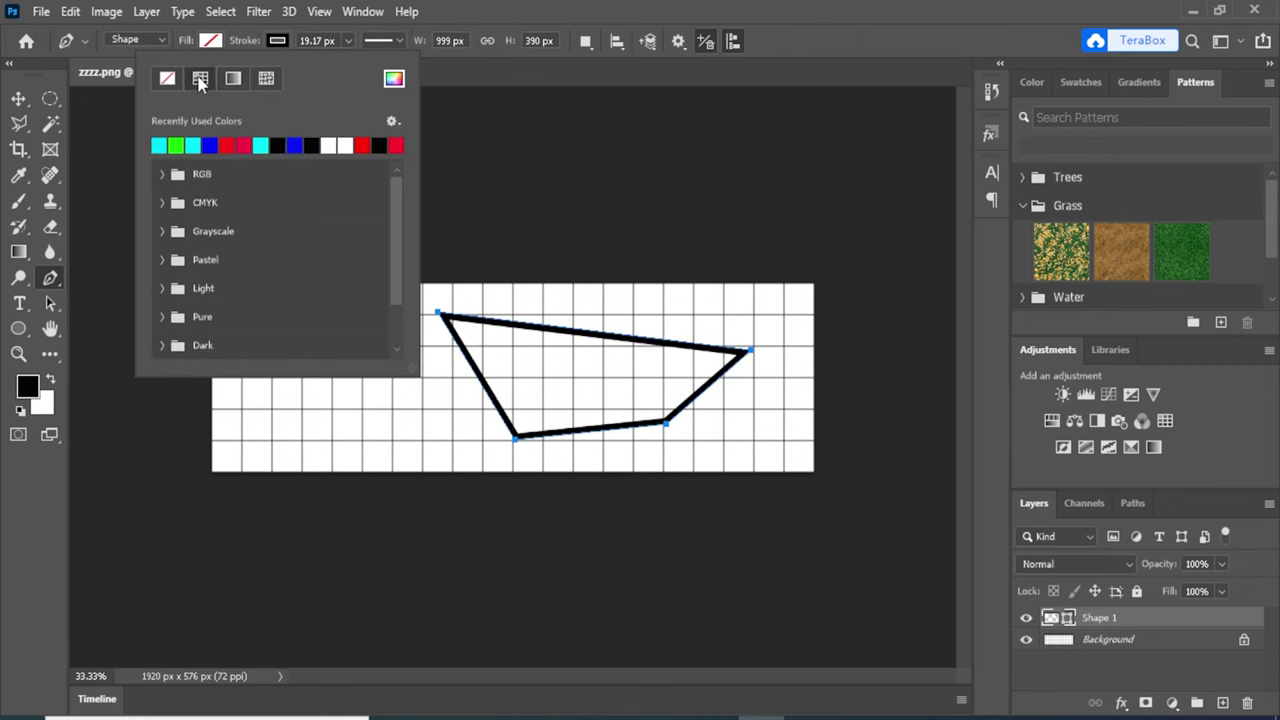
{"action": "left_click", "coordinate": [167, 78]}
{"action": "left_click", "coordinate": [511, 96]}
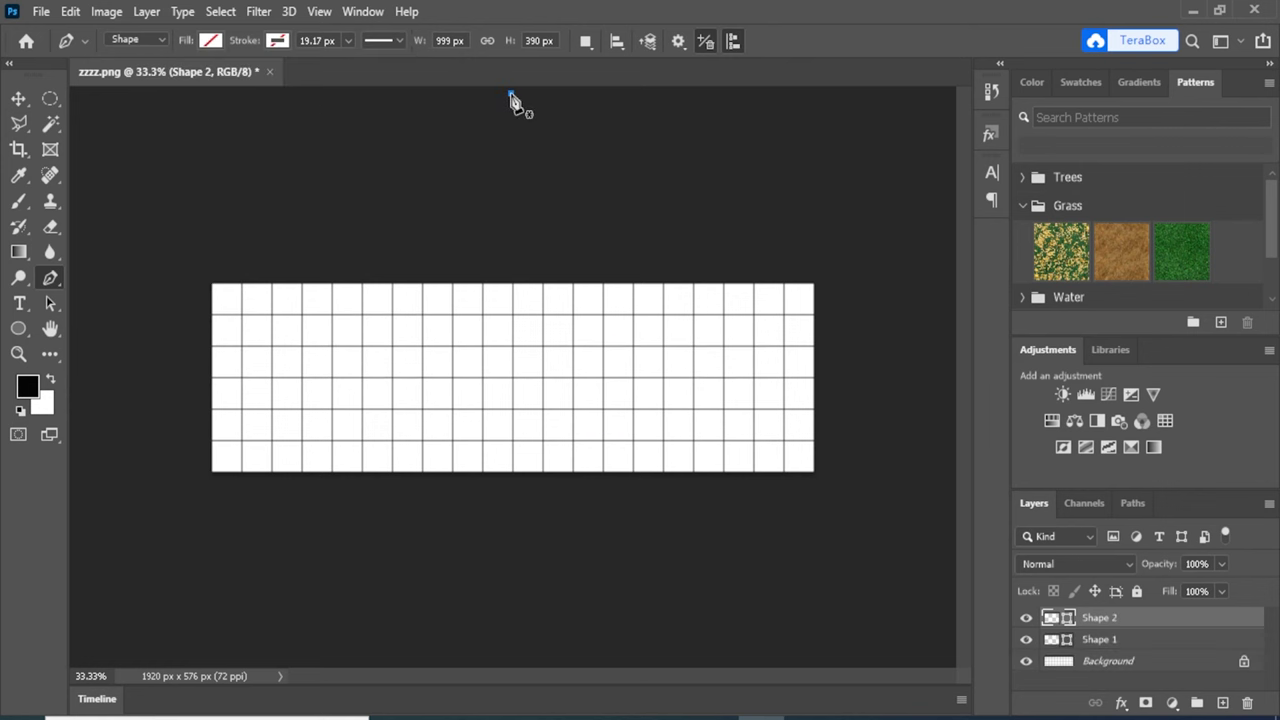
- Set the stroke back to a solid cyan colour
{"action": "left_click", "coordinate": [284, 44]}
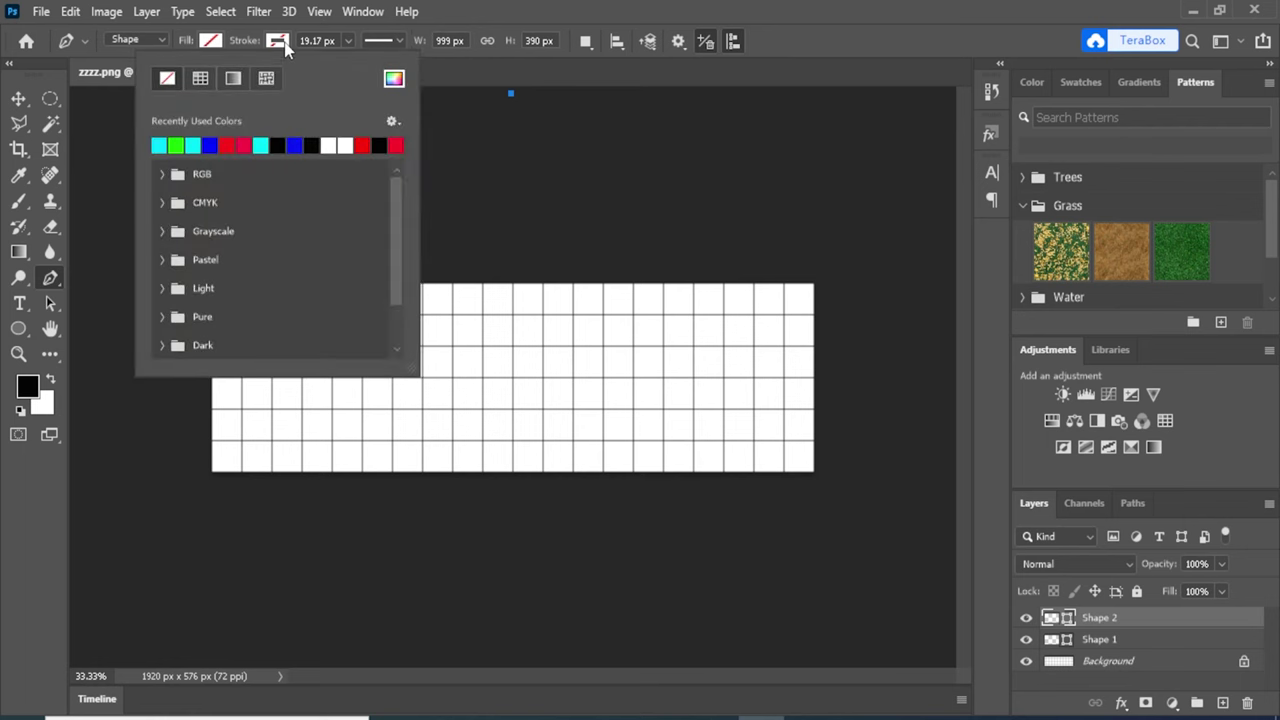
{"action": "left_click", "coordinate": [195, 145]}
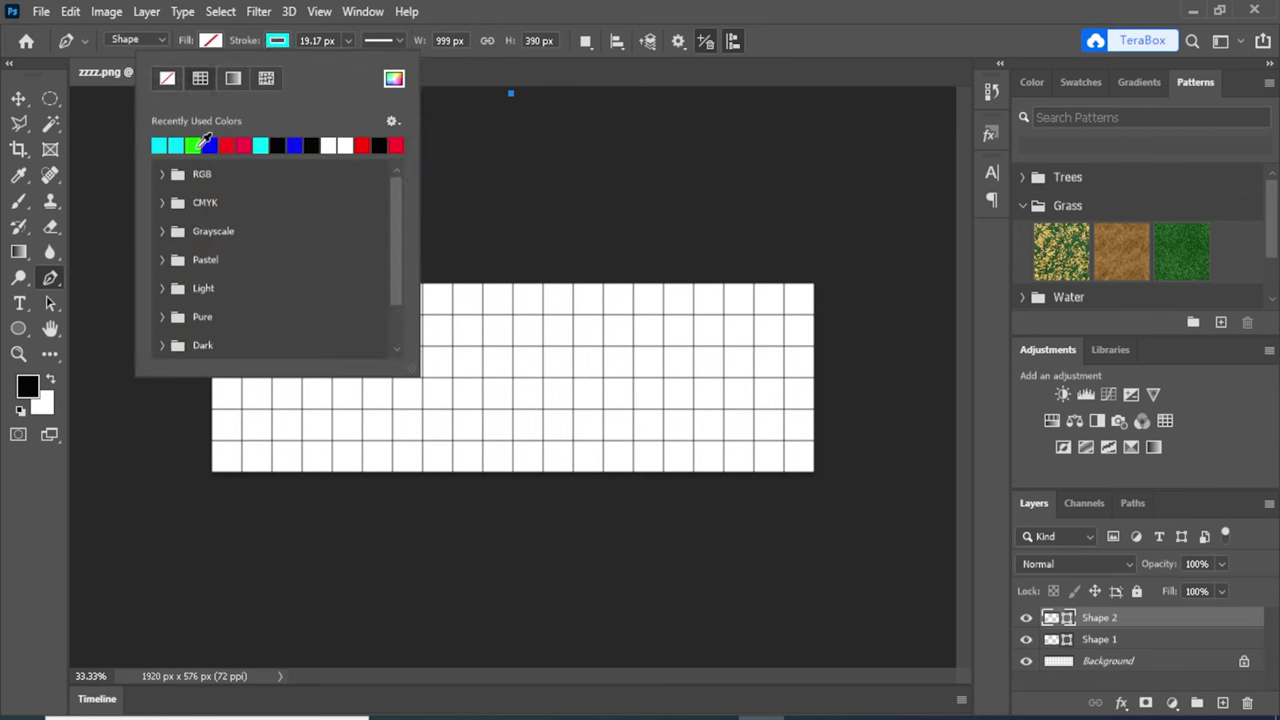
{"action": "left_click", "coordinate": [233, 80]}
{"action": "left_click", "coordinate": [203, 80]}
{"action": "left_click", "coordinate": [195, 144]}
{"action": "left_click", "coordinate": [505, 80]}
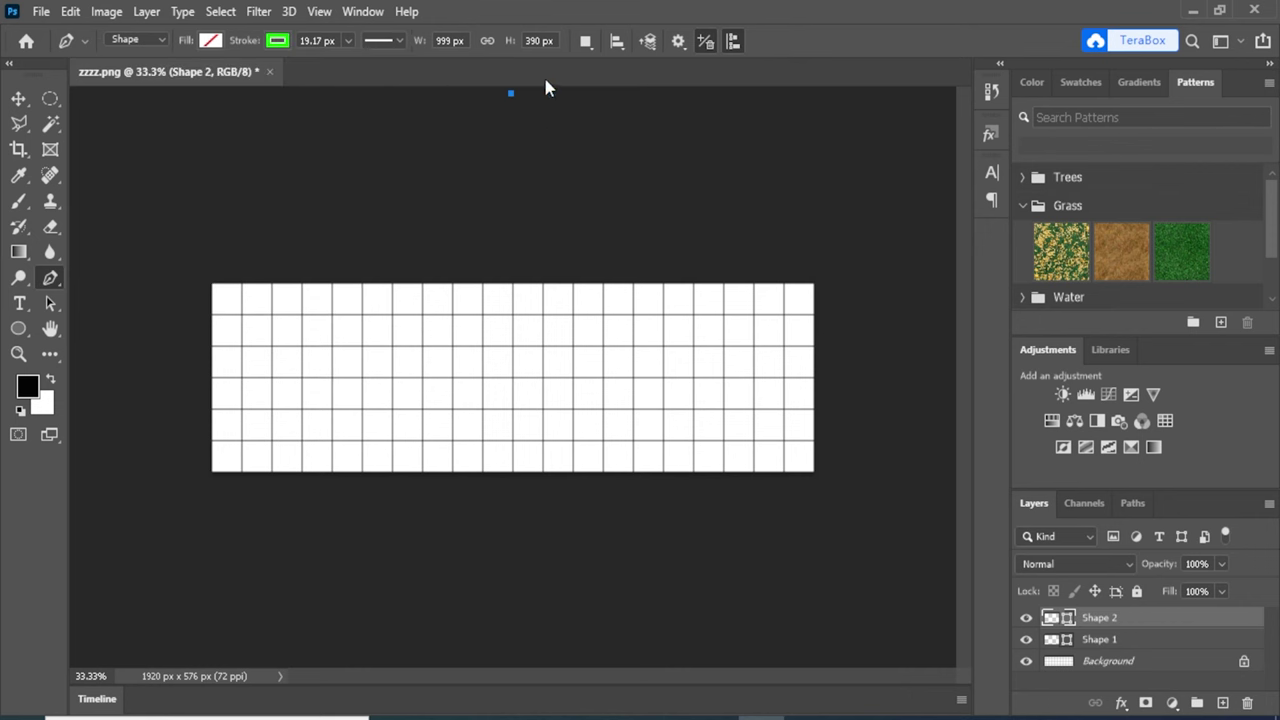
- Undo both shapes with Ctrl+Z twice and choose the straight Pen Tool
{"action": "key", "text": "ctrl+z"}
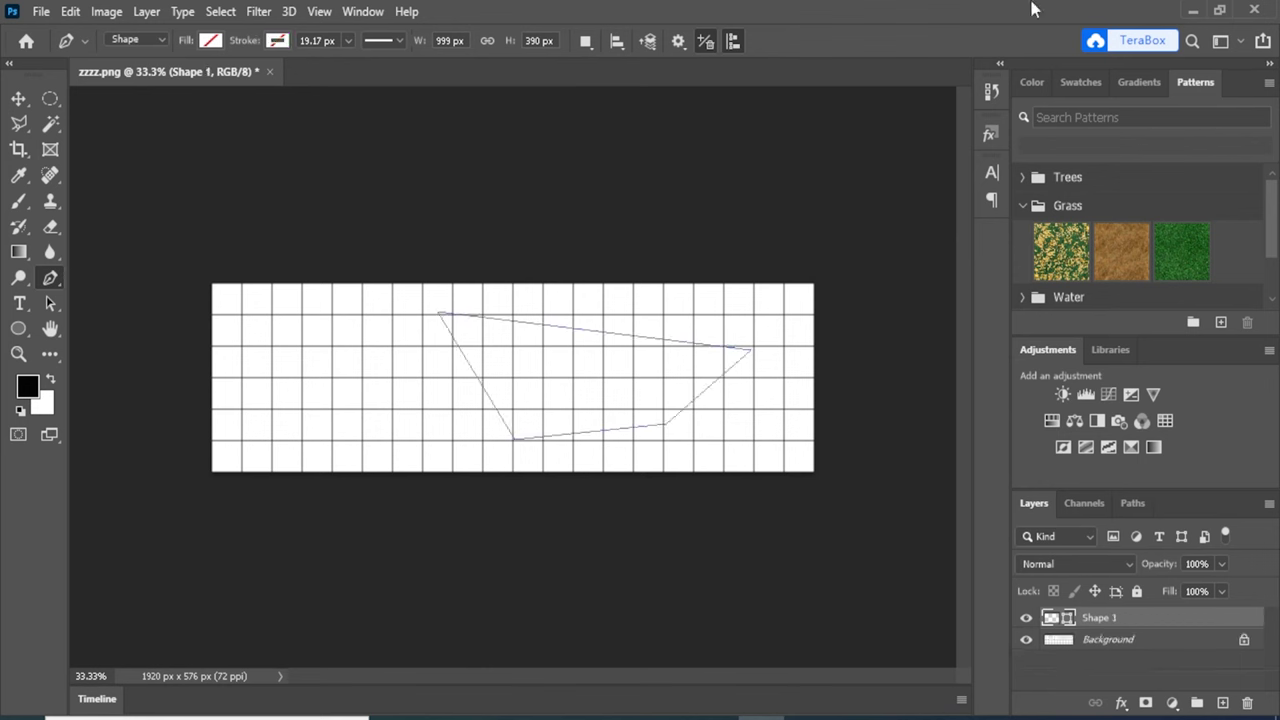
{"action": "key", "text": "ctrl+z"}
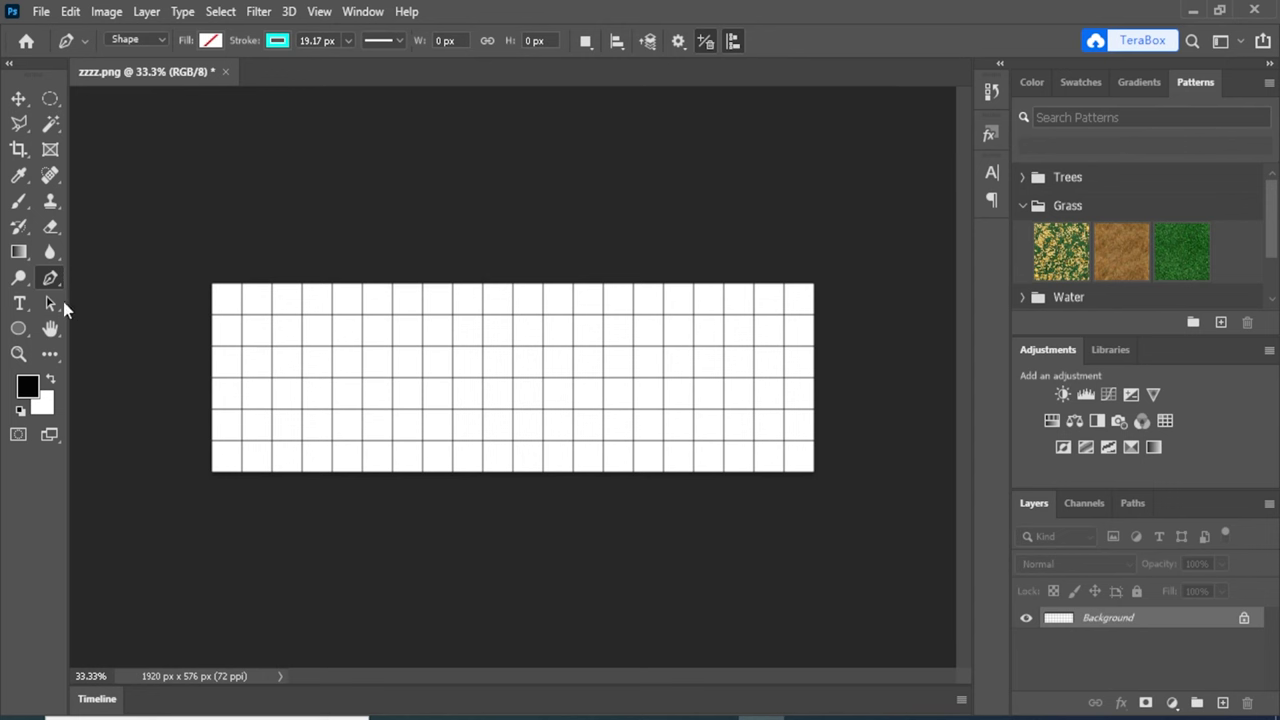
{"action": "right_click", "coordinate": [48, 283]}
{"action": "left_click", "coordinate": [106, 281]}
- Draw a cyan rectangle outline on the grid's left and thicken its stroke to 77.54 px
{"action": "left_click", "coordinate": [270, 314]}
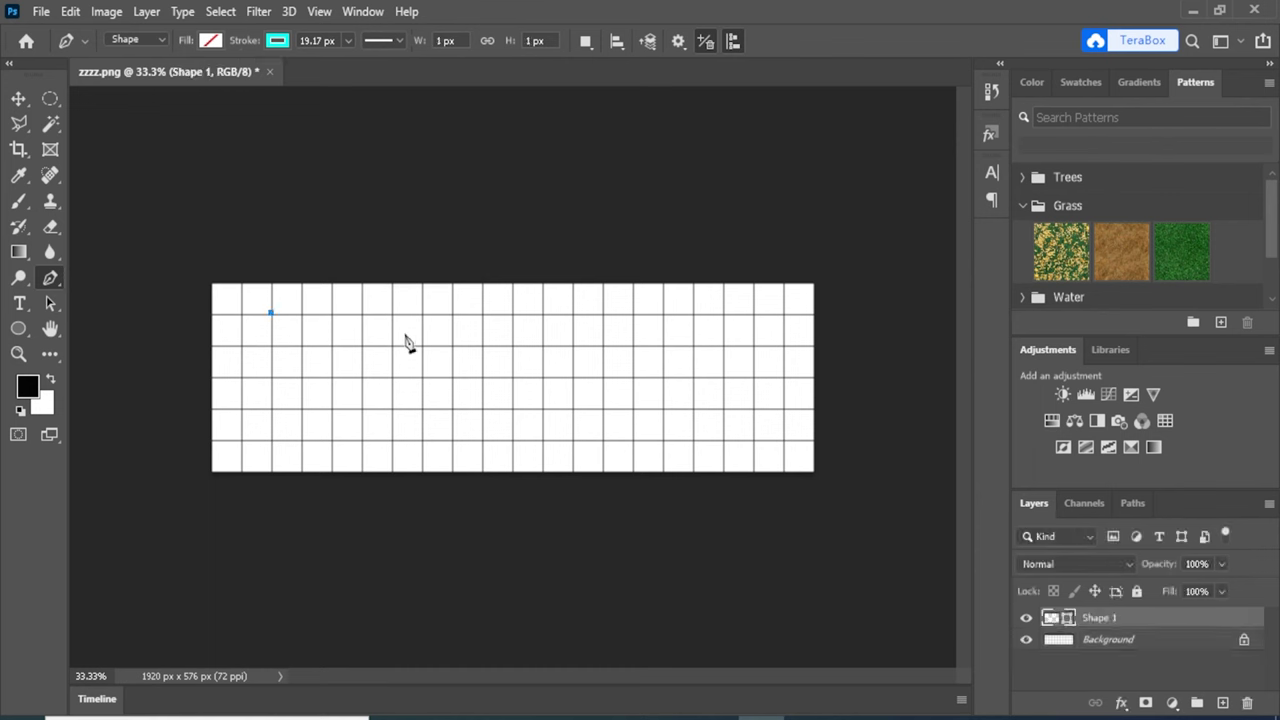
{"action": "left_click", "coordinate": [510, 315]}
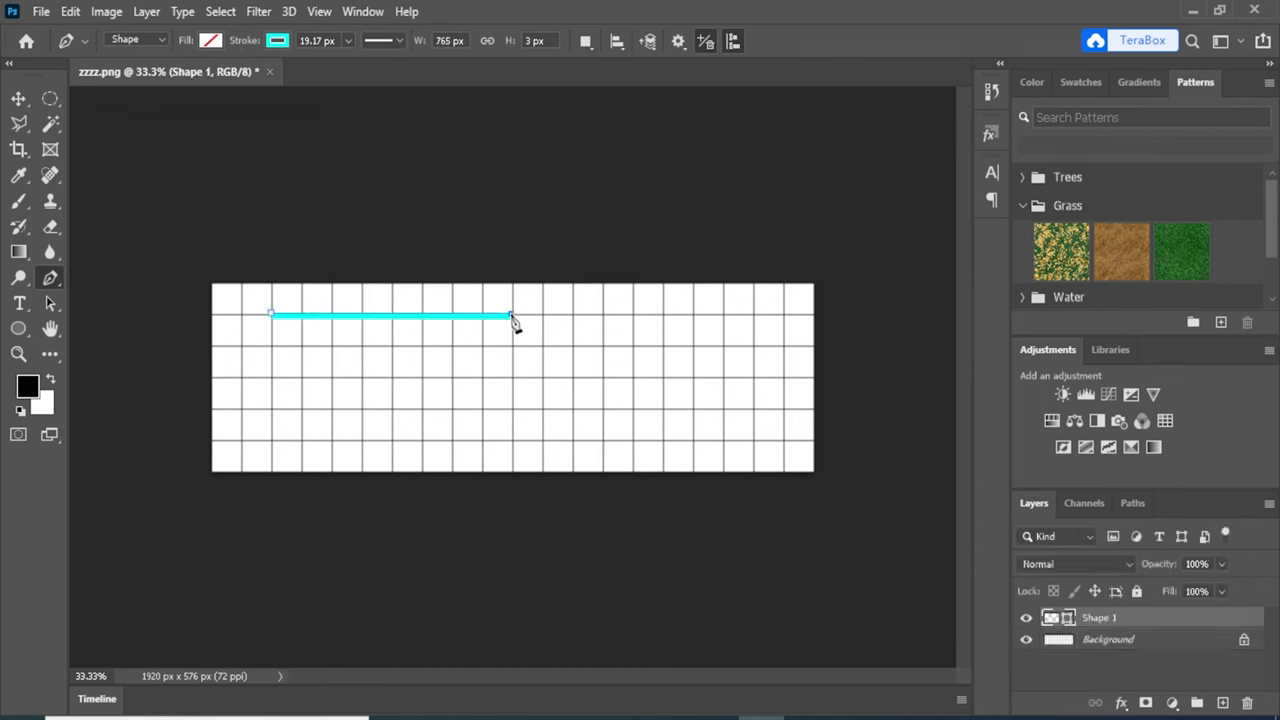
{"action": "left_click", "coordinate": [511, 439]}
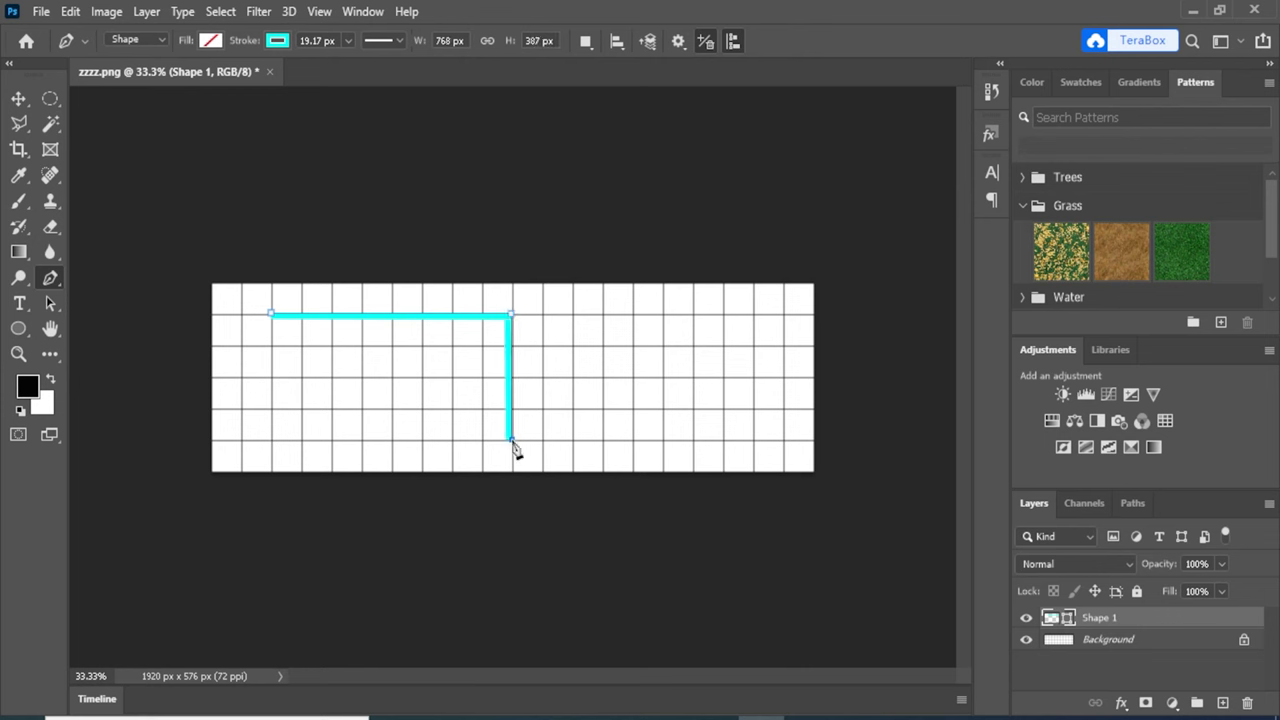
{"action": "left_click", "coordinate": [270, 438]}
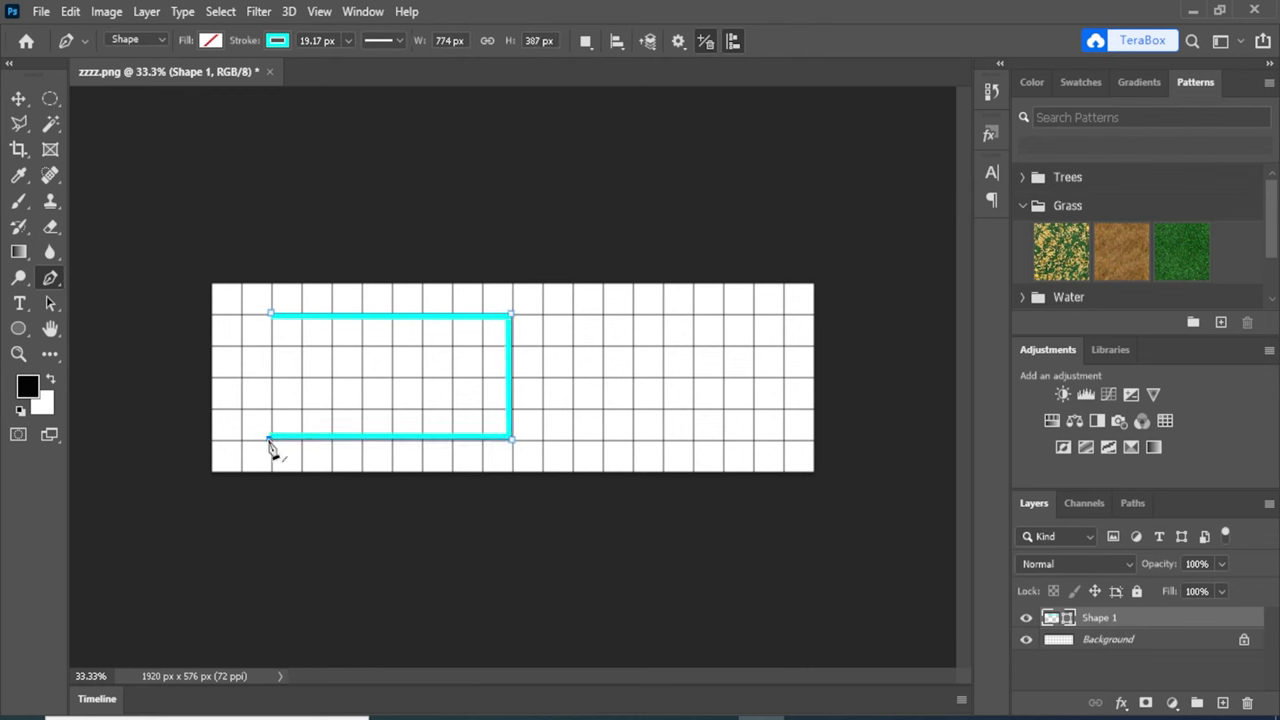
{"action": "left_click", "coordinate": [270, 317]}
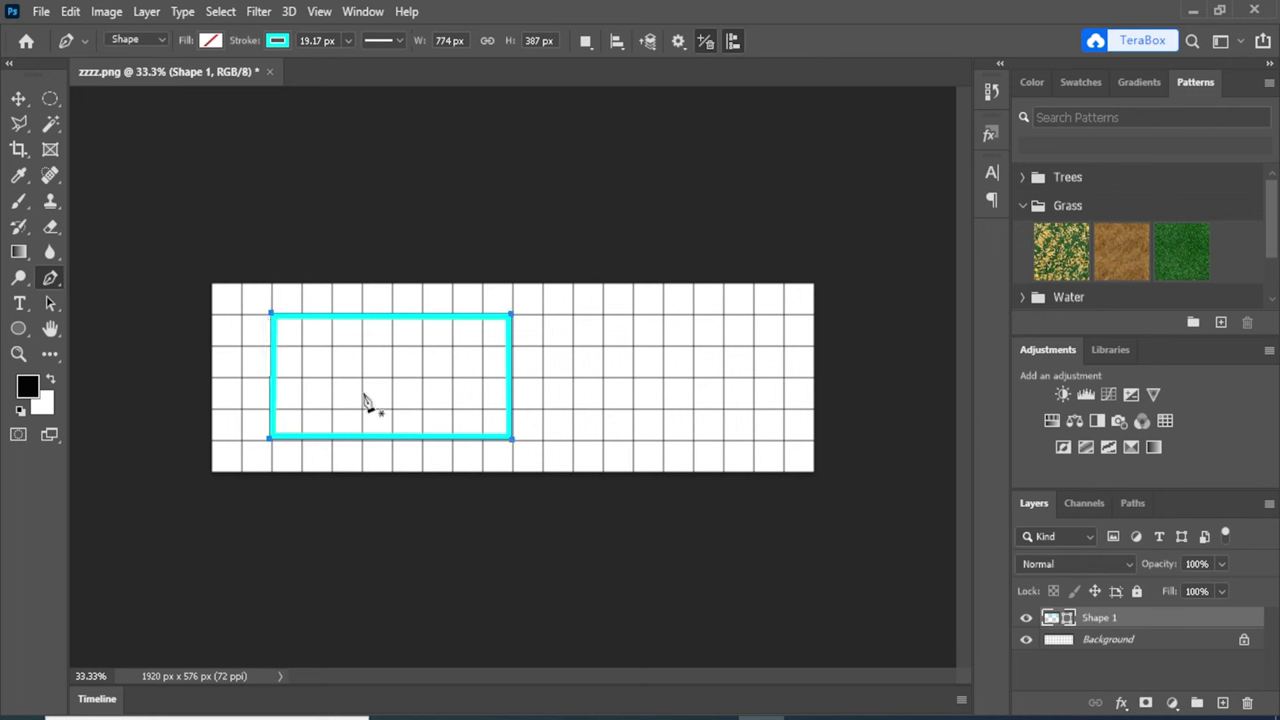
{"action": "left_click", "coordinate": [349, 41]}
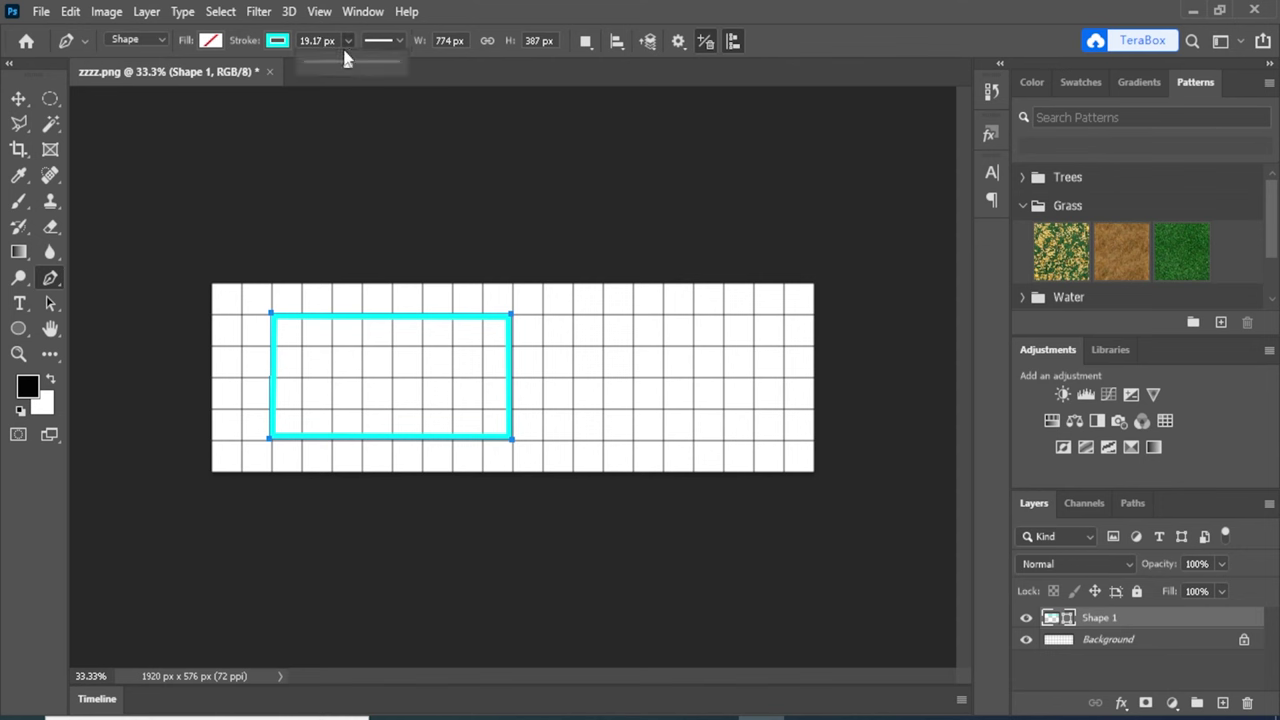
{"action": "left_click_drag", "start_coordinate": [349, 66], "coordinate": [377, 80]}
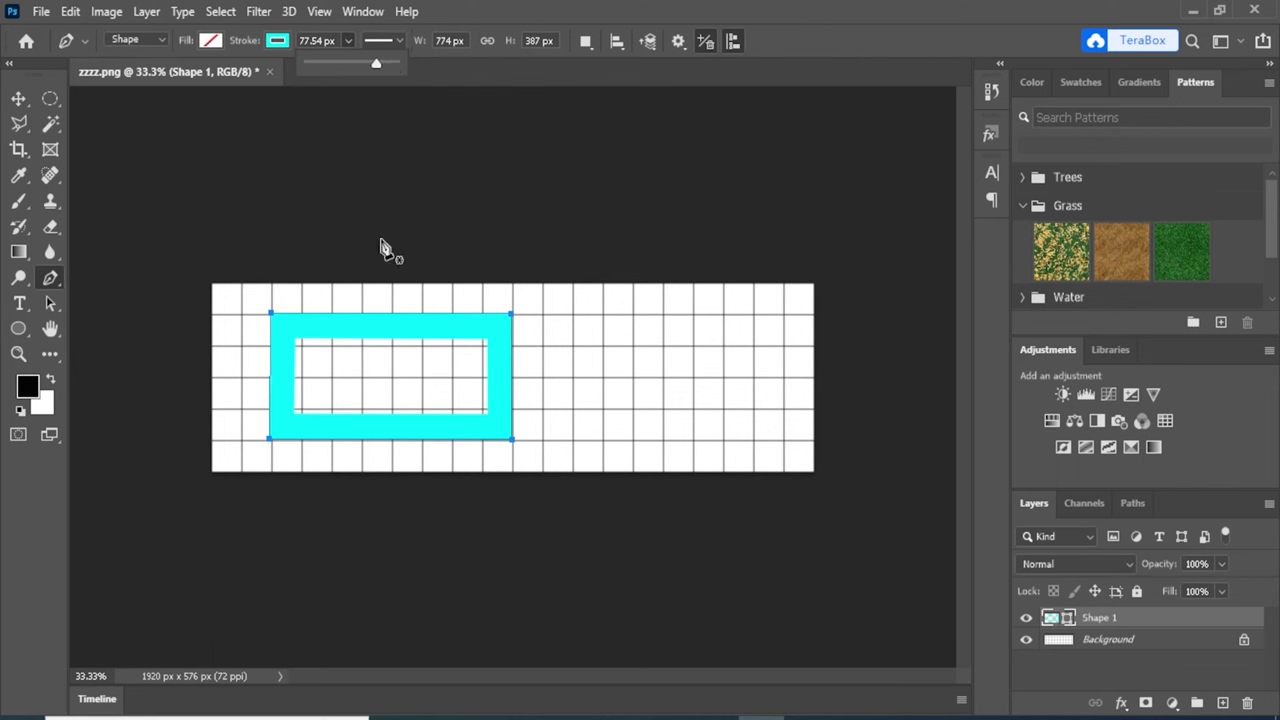
- Preview dashed and dotted strokes, adjust corner and cap styles, then restore the solid line
{"action": "left_click", "coordinate": [400, 41]}
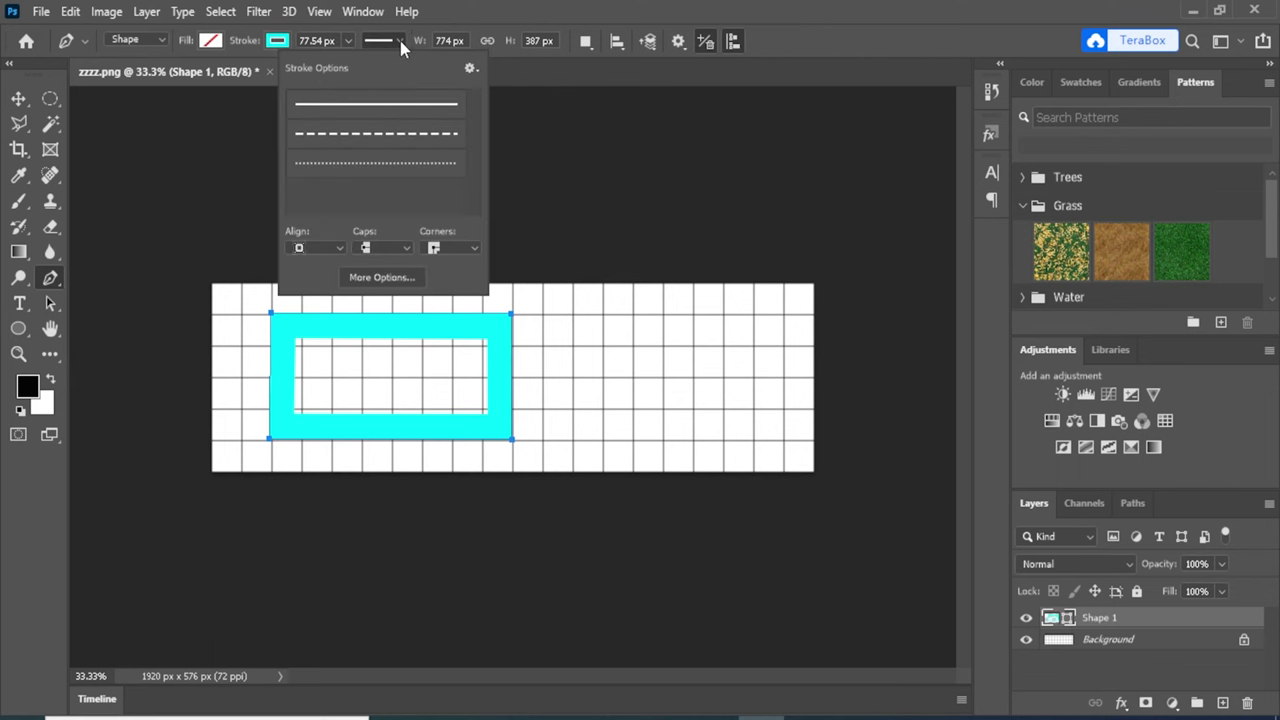
{"action": "left_click", "coordinate": [377, 134]}
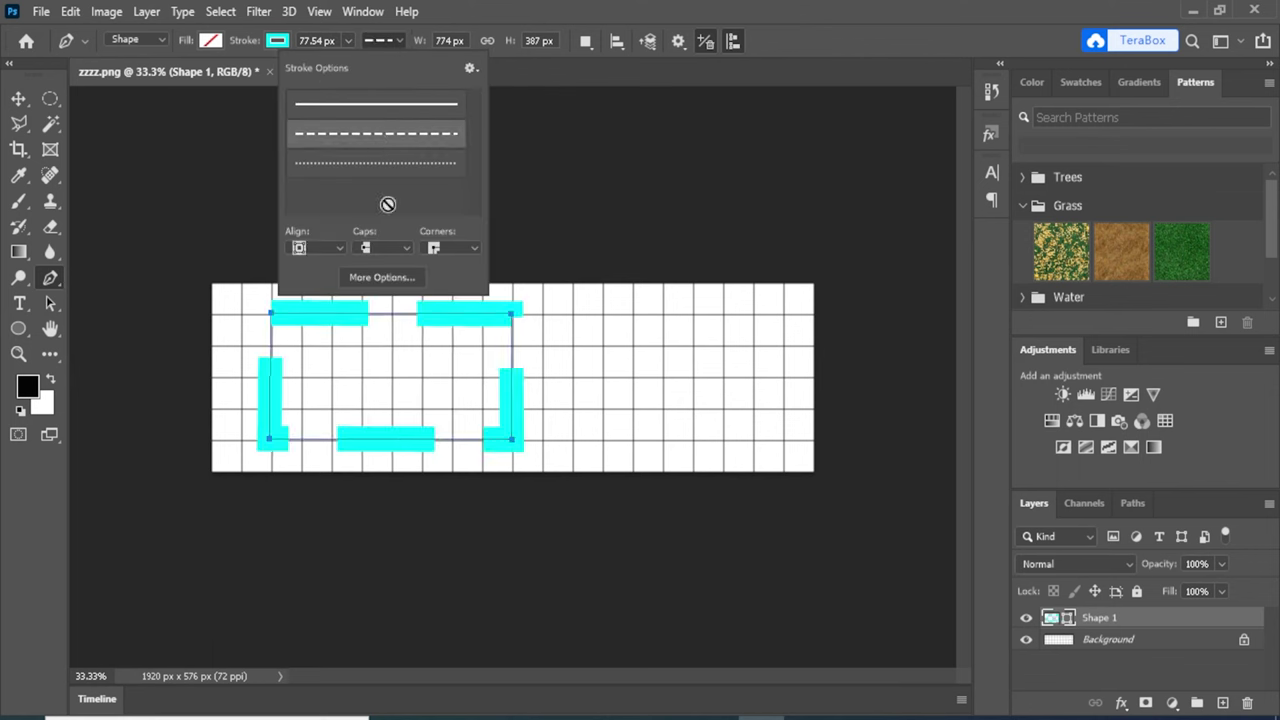
{"action": "left_click", "coordinate": [390, 164]}
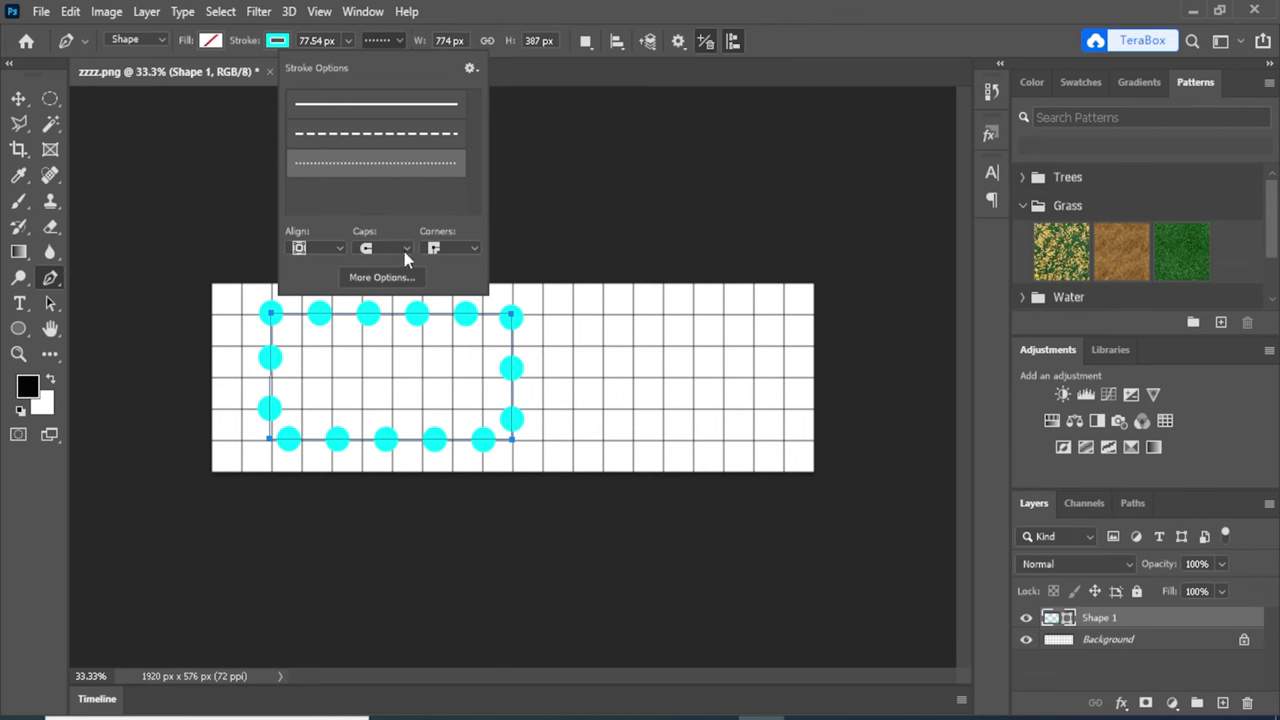
{"action": "left_click", "coordinate": [466, 255]}
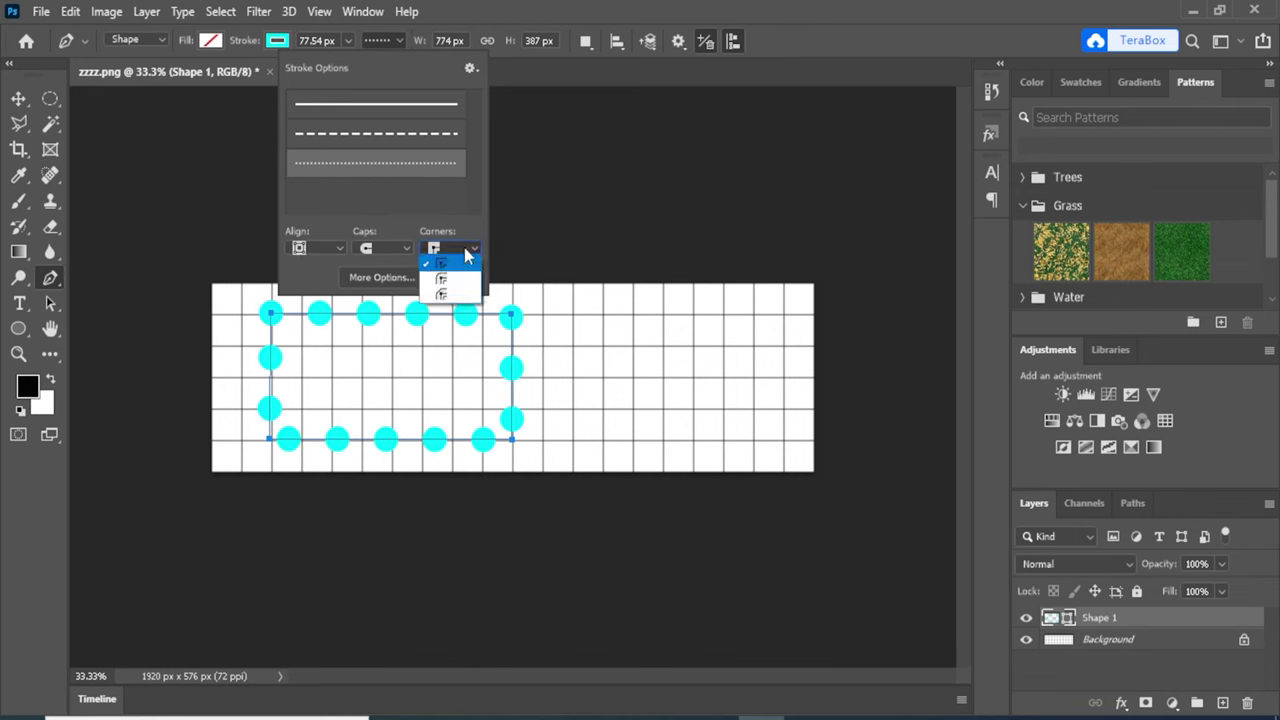
{"action": "left_click", "coordinate": [465, 273]}
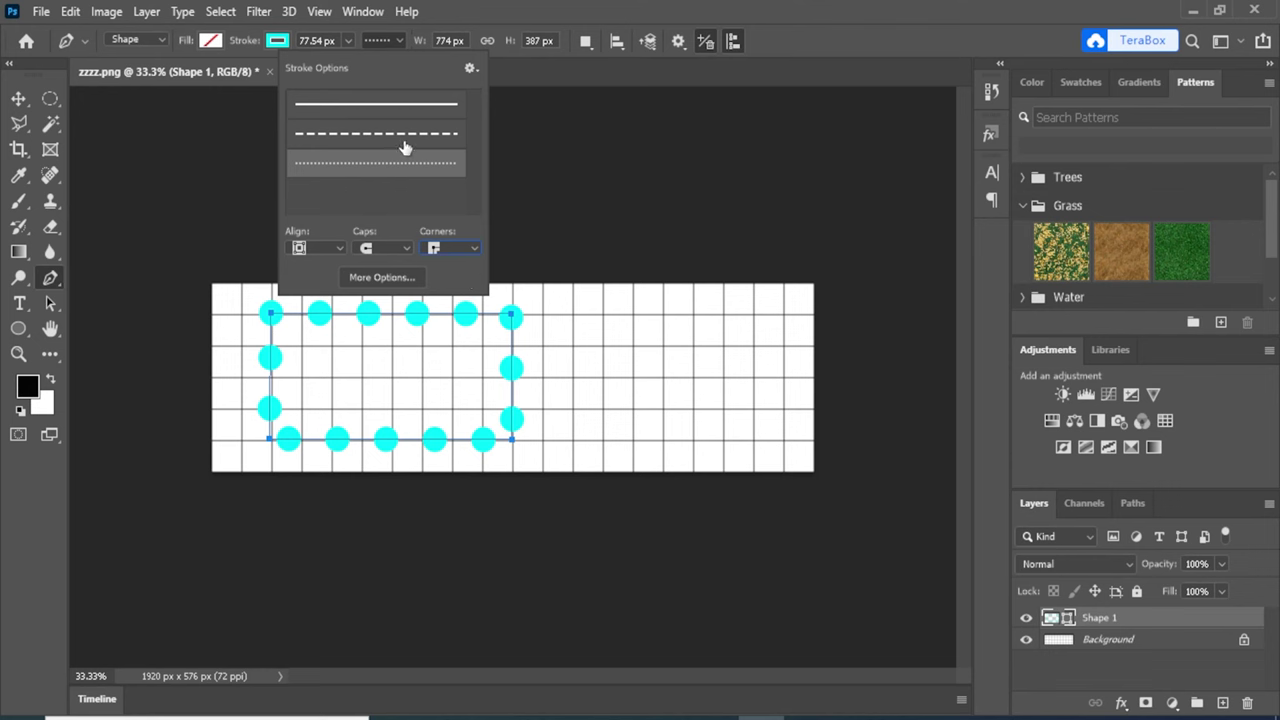
{"action": "left_click", "coordinate": [403, 110]}
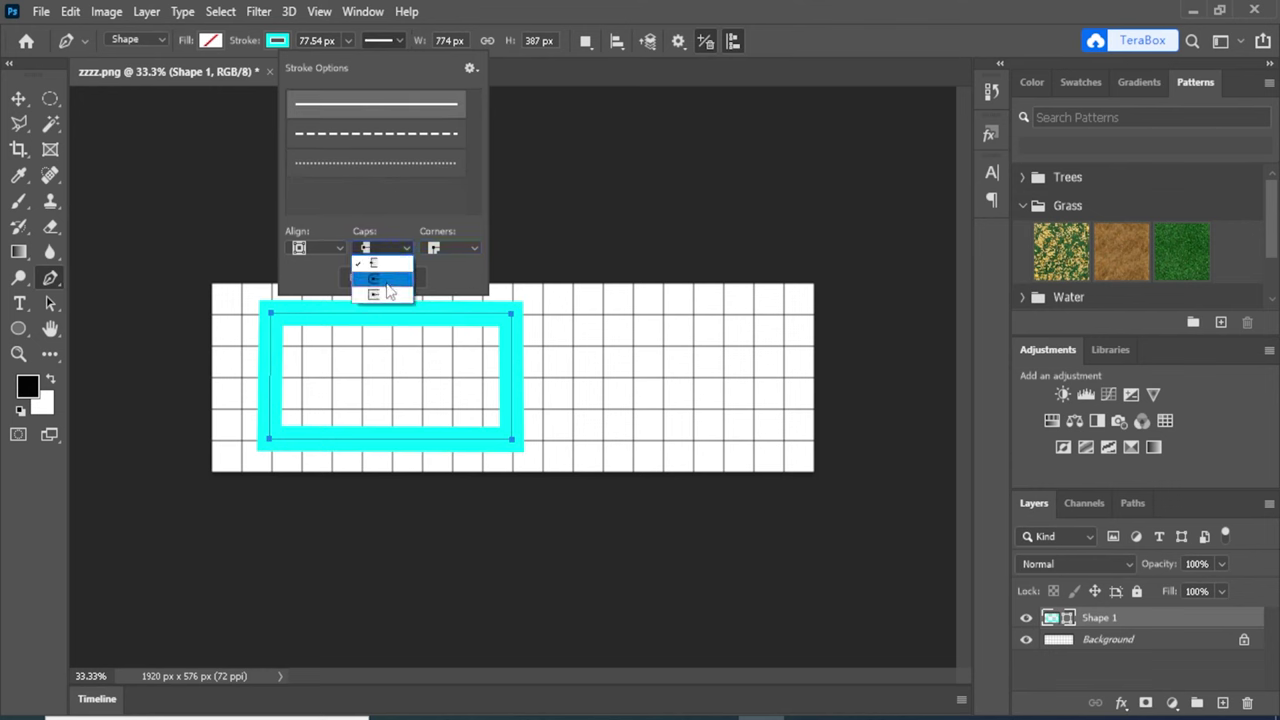
{"action": "left_click", "coordinate": [387, 281]}
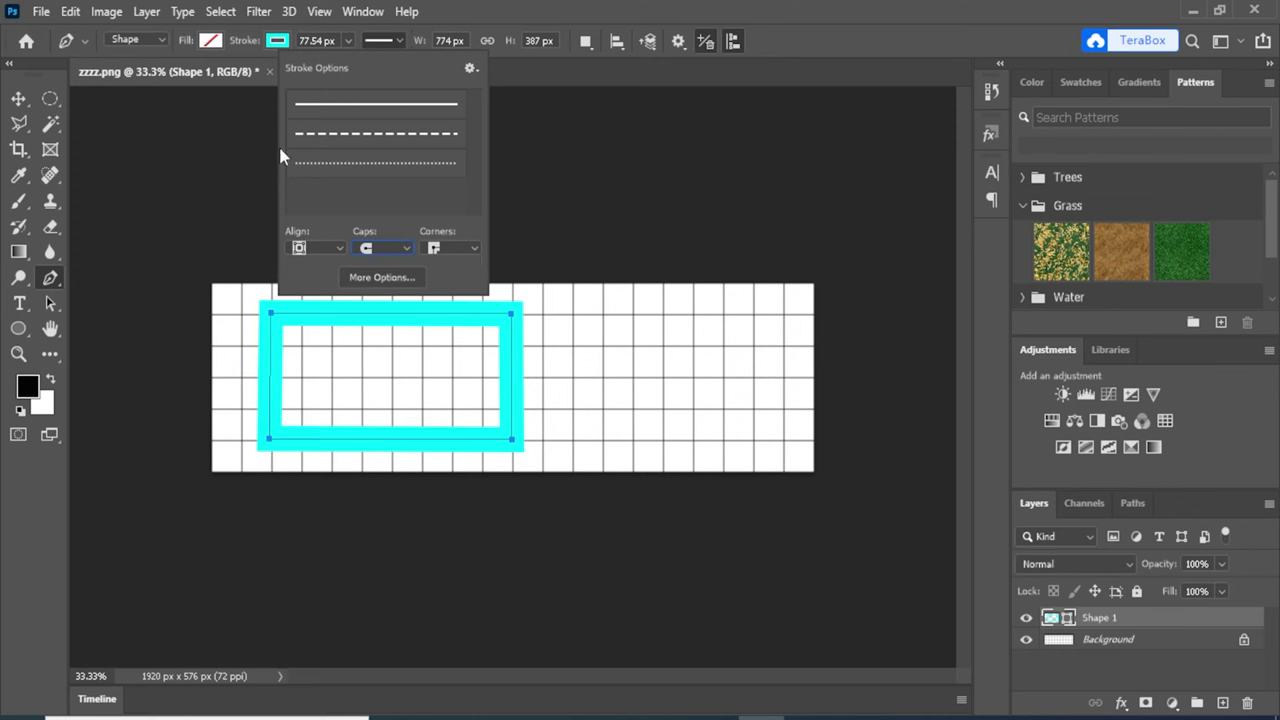
{"action": "left_click", "coordinate": [381, 116]}
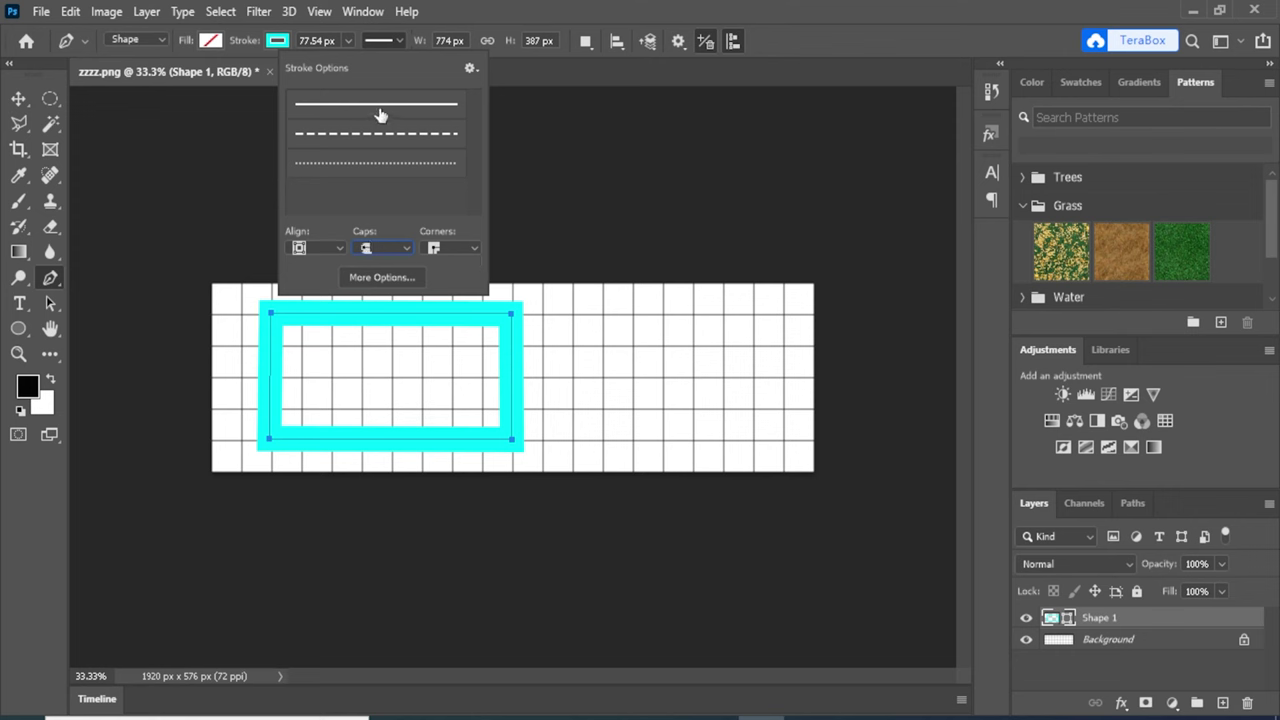
{"action": "left_click", "coordinate": [532, 234]}
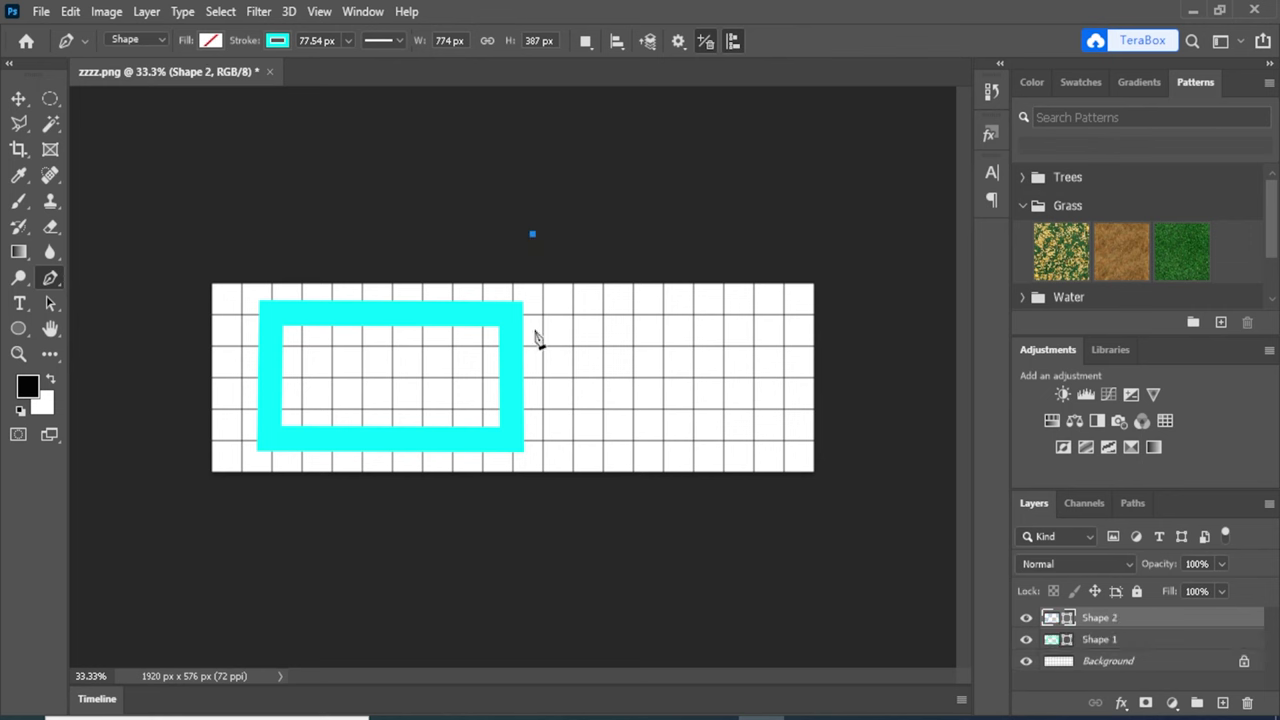
- Undo the rectangle and stray point, then choose the standard Pen Tool
{"action": "key", "text": "ctrl+z"}
{"action": "key", "text": "ctrl+z"}
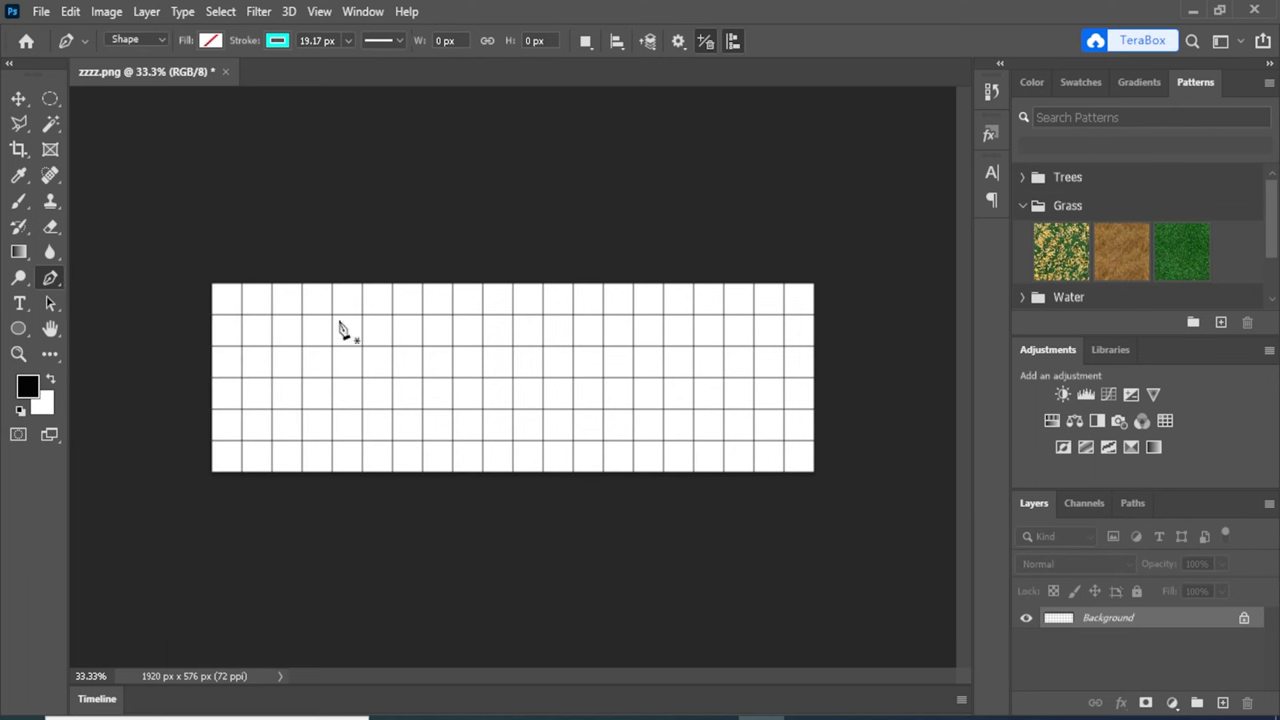
{"action": "right_click", "coordinate": [57, 279]}
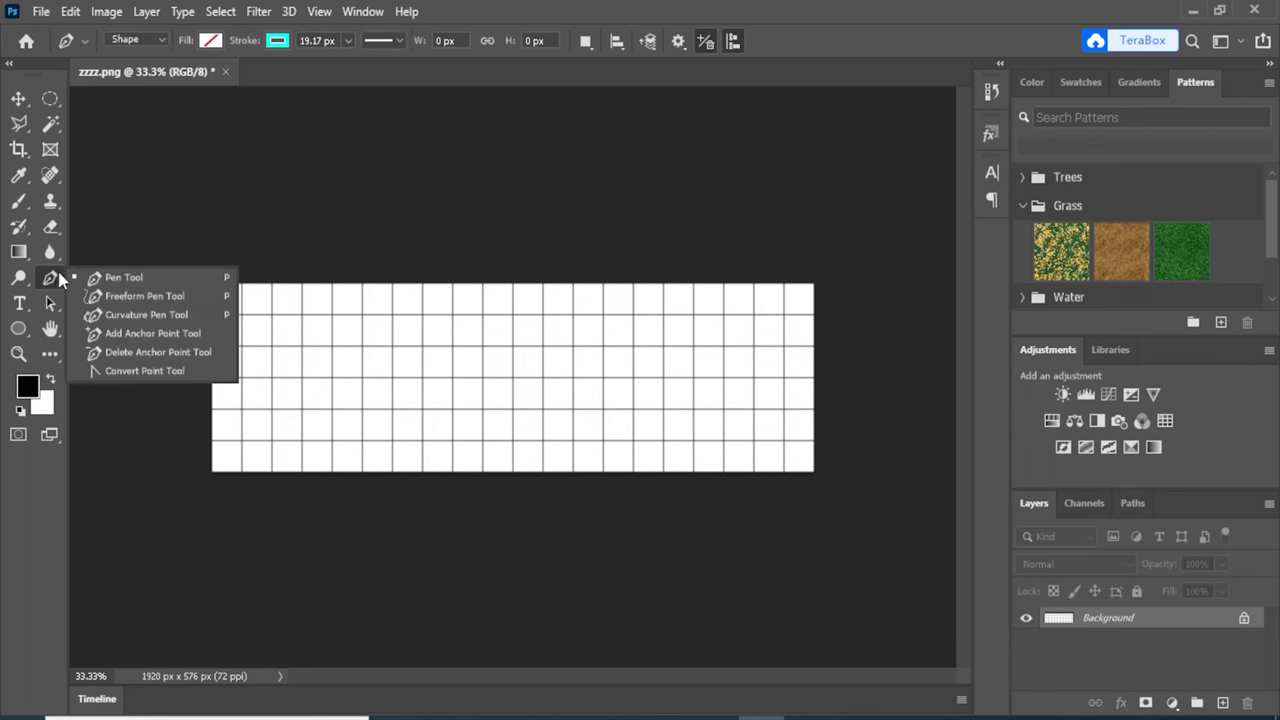
{"action": "left_click", "coordinate": [101, 278]}
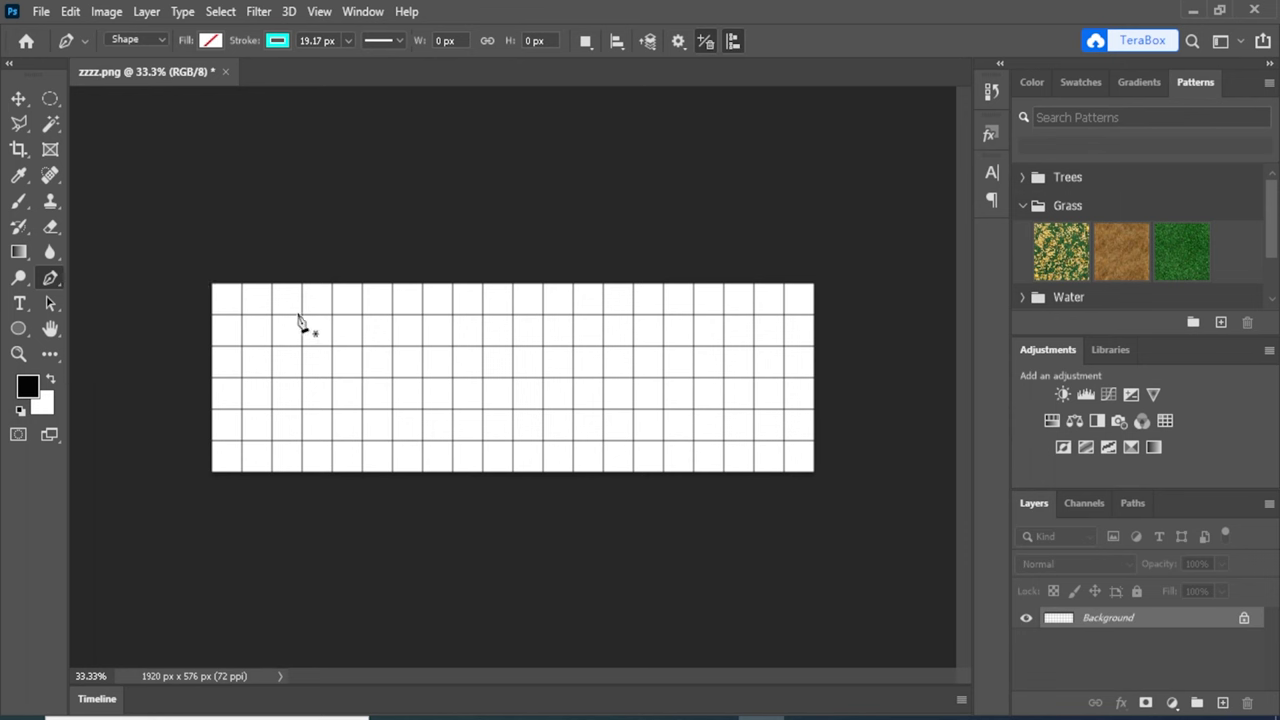
- Draw a closed cyan path with its left side notched inward toward the centre
{"action": "left_click", "coordinate": [301, 315]}
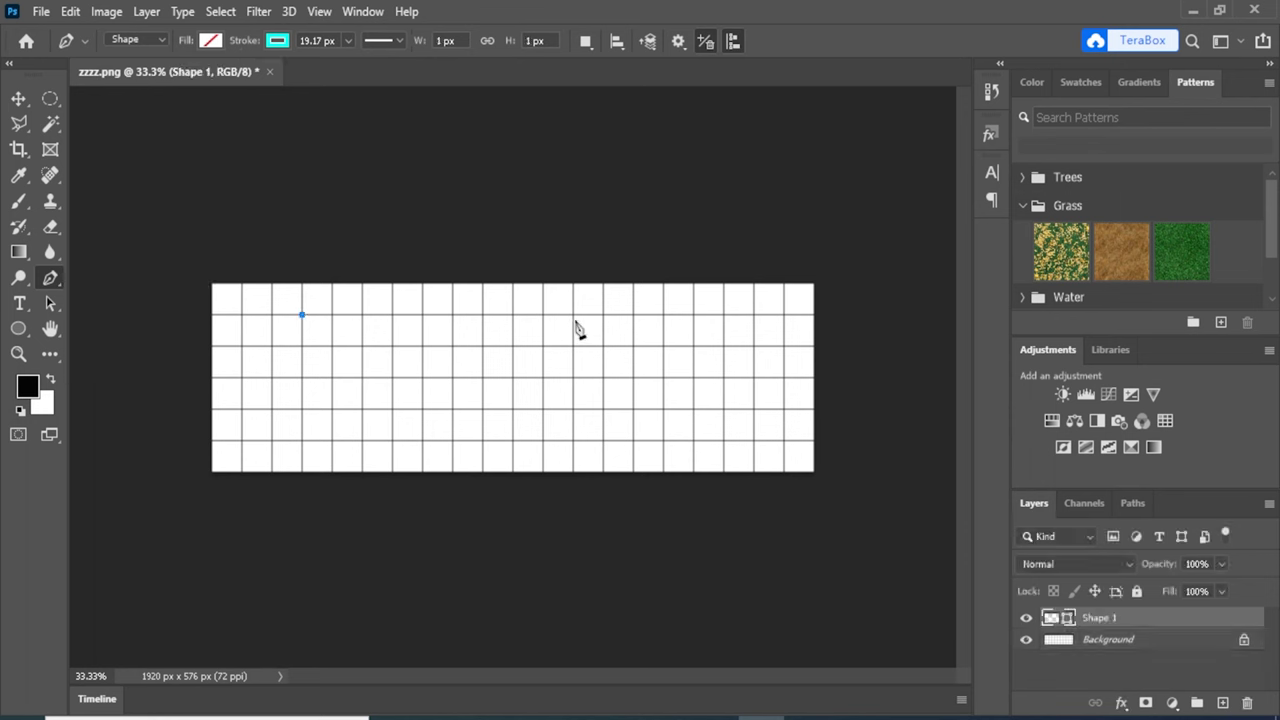
{"action": "left_click", "coordinate": [571, 315]}
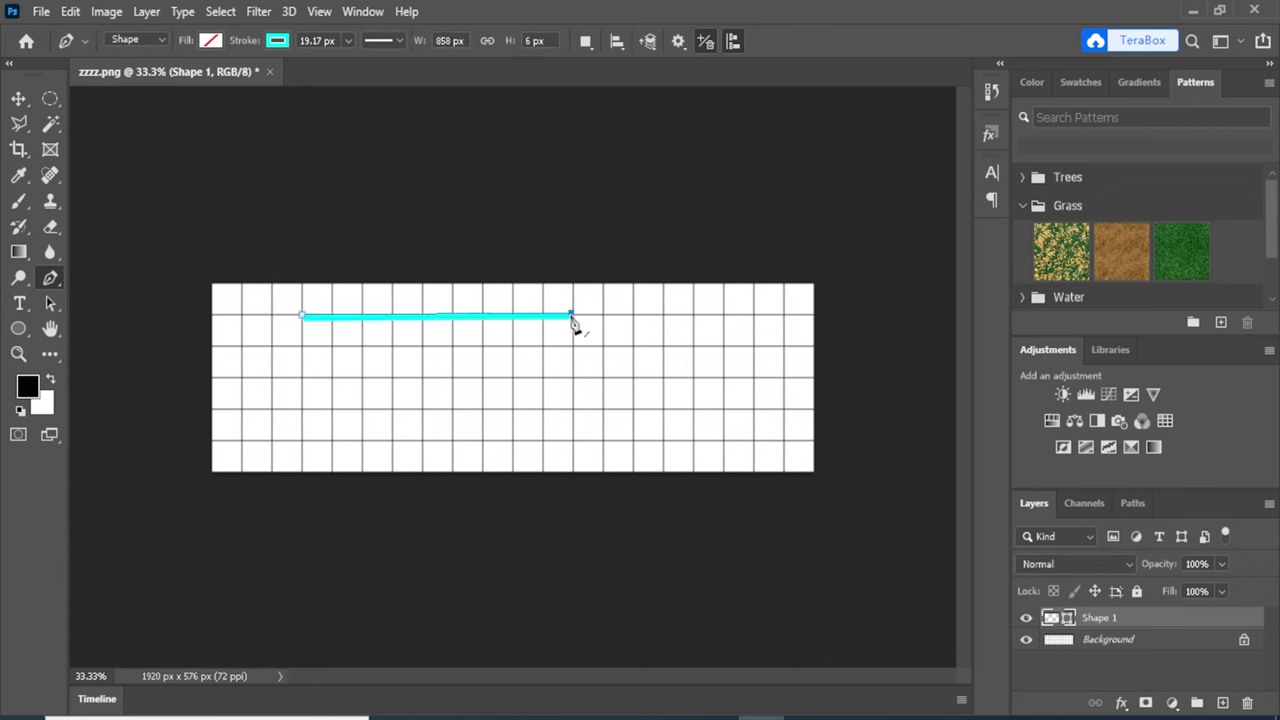
{"action": "left_click", "coordinate": [573, 440]}
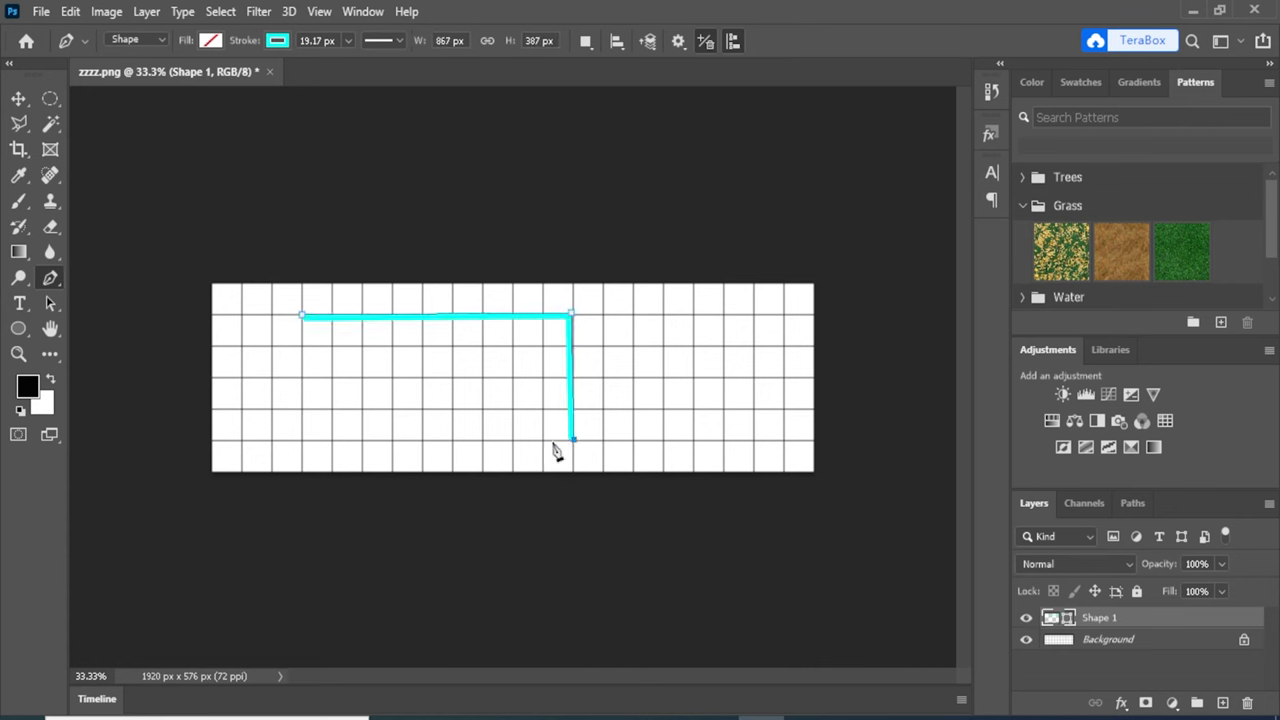
{"action": "left_click", "coordinate": [304, 439]}
{"action": "left_click", "coordinate": [483, 371]}
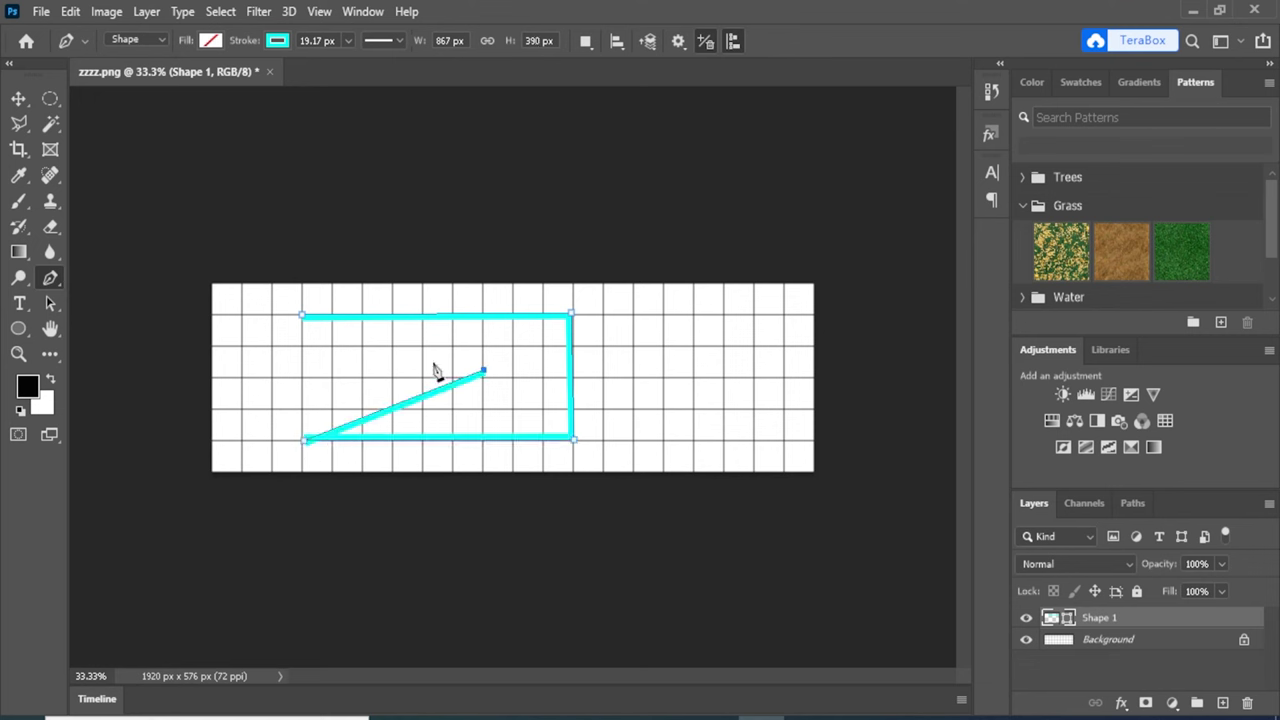
{"action": "left_click", "coordinate": [302, 316]}
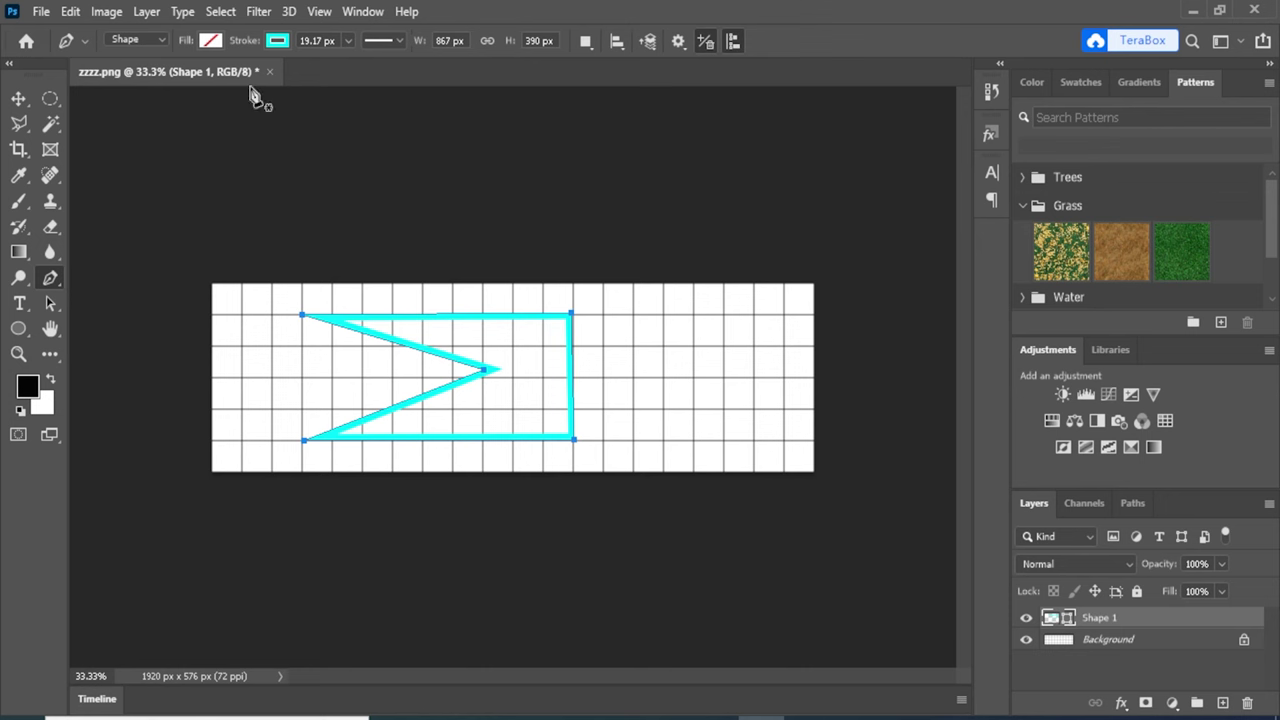
- Delete the notched shape and switch to the Curvature Pen Tool
{"action": "key", "text": "Delete"}
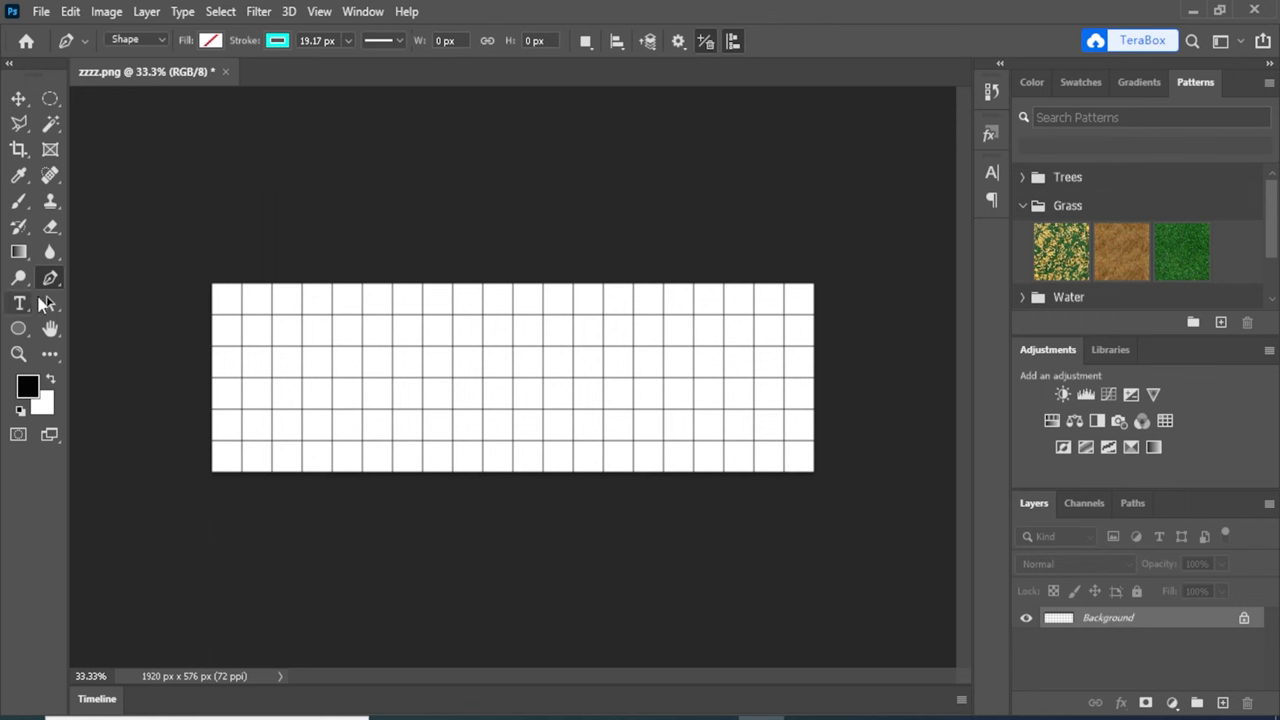
{"action": "right_click", "coordinate": [48, 287]}
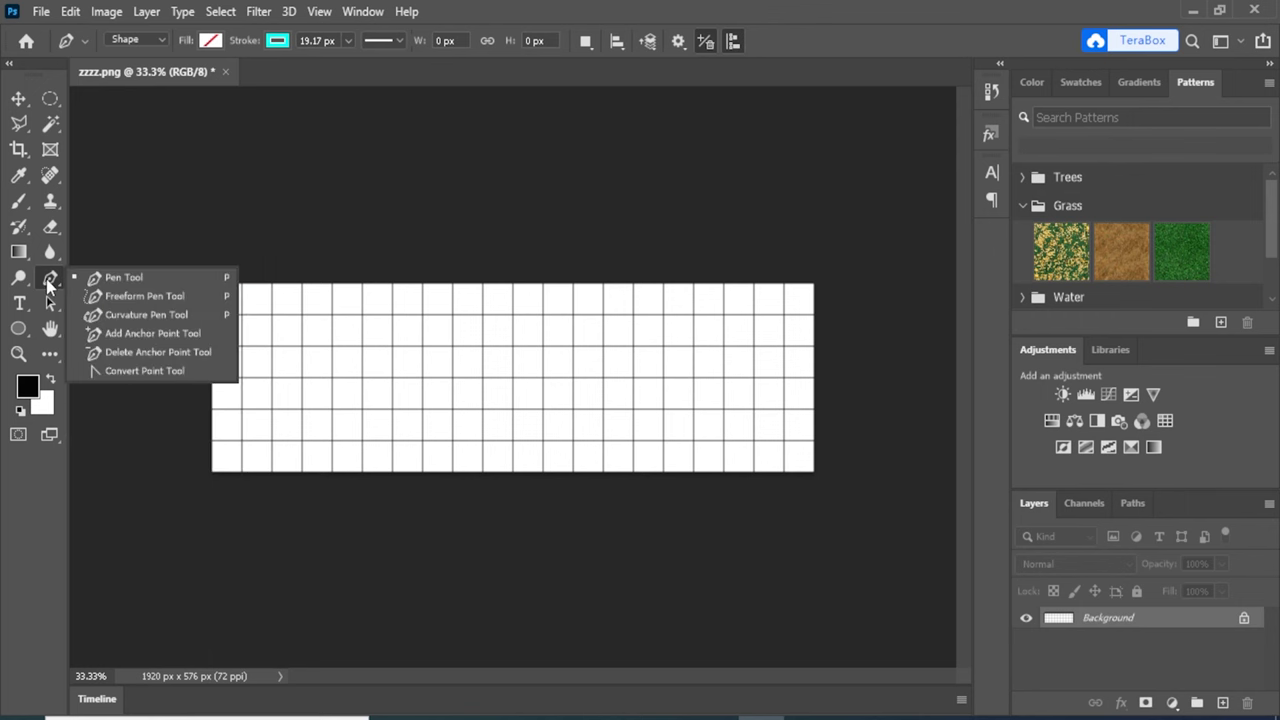
{"action": "left_click", "coordinate": [128, 314]}
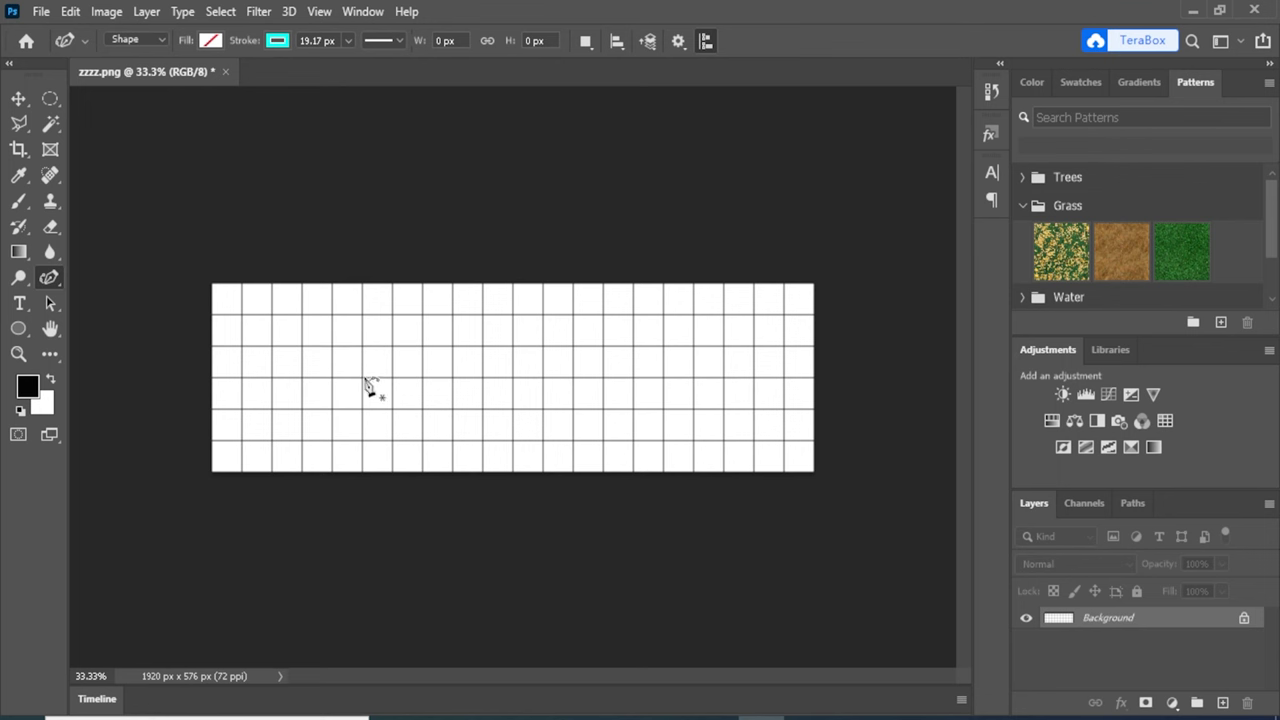
- Draw a closed four-point Curvature Pen circle, about 570 × 576 px, spanning the grid's height
{"action": "left_click", "coordinate": [364, 377]}
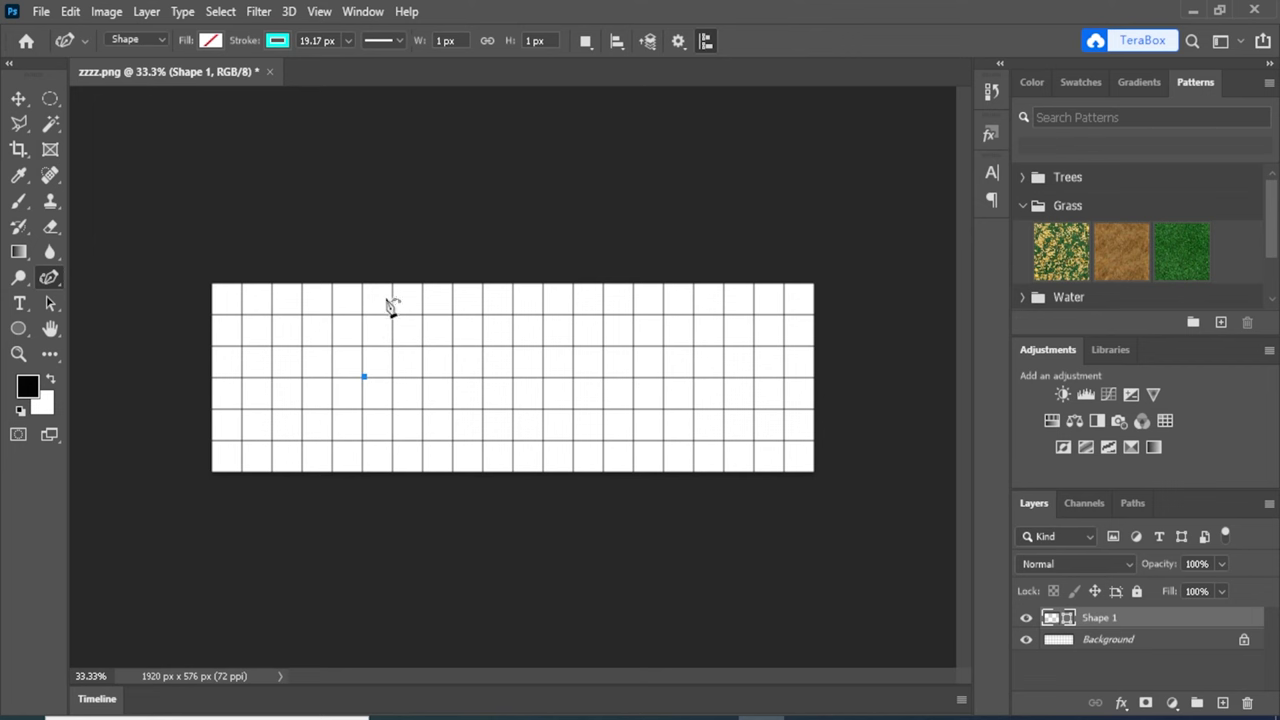
{"action": "left_click", "coordinate": [452, 288]}
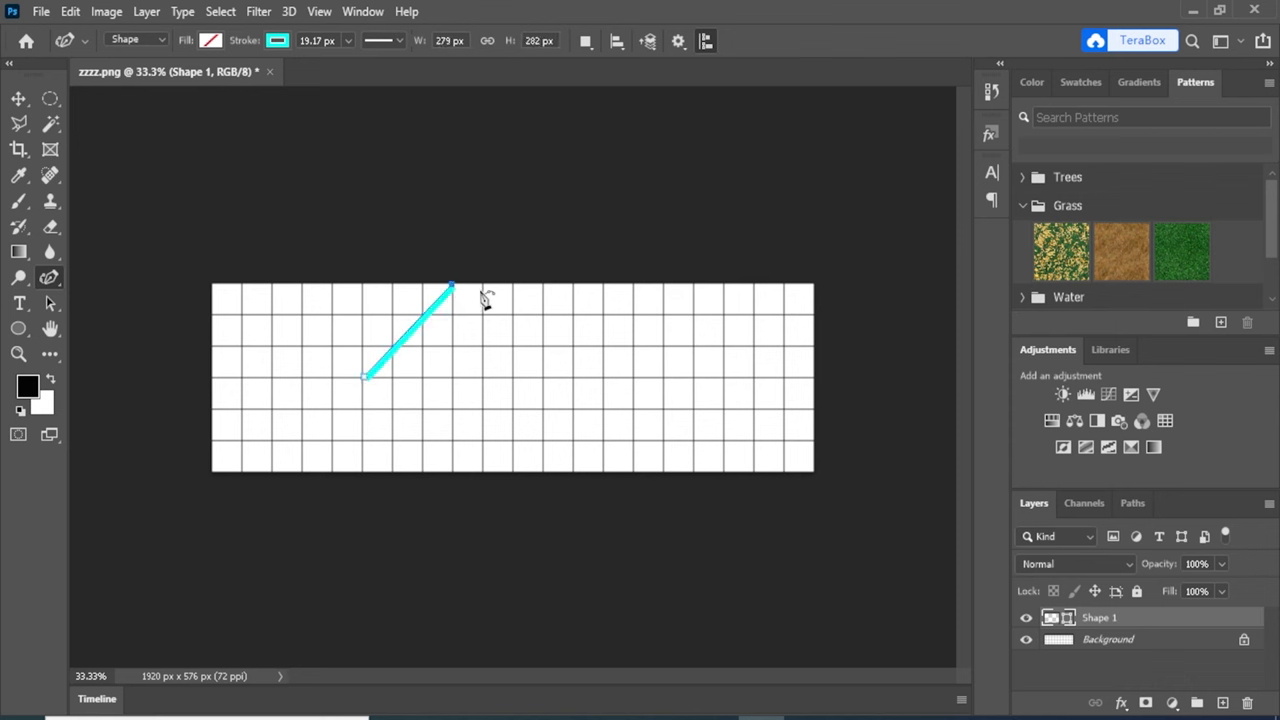
{"action": "left_click", "coordinate": [545, 378]}
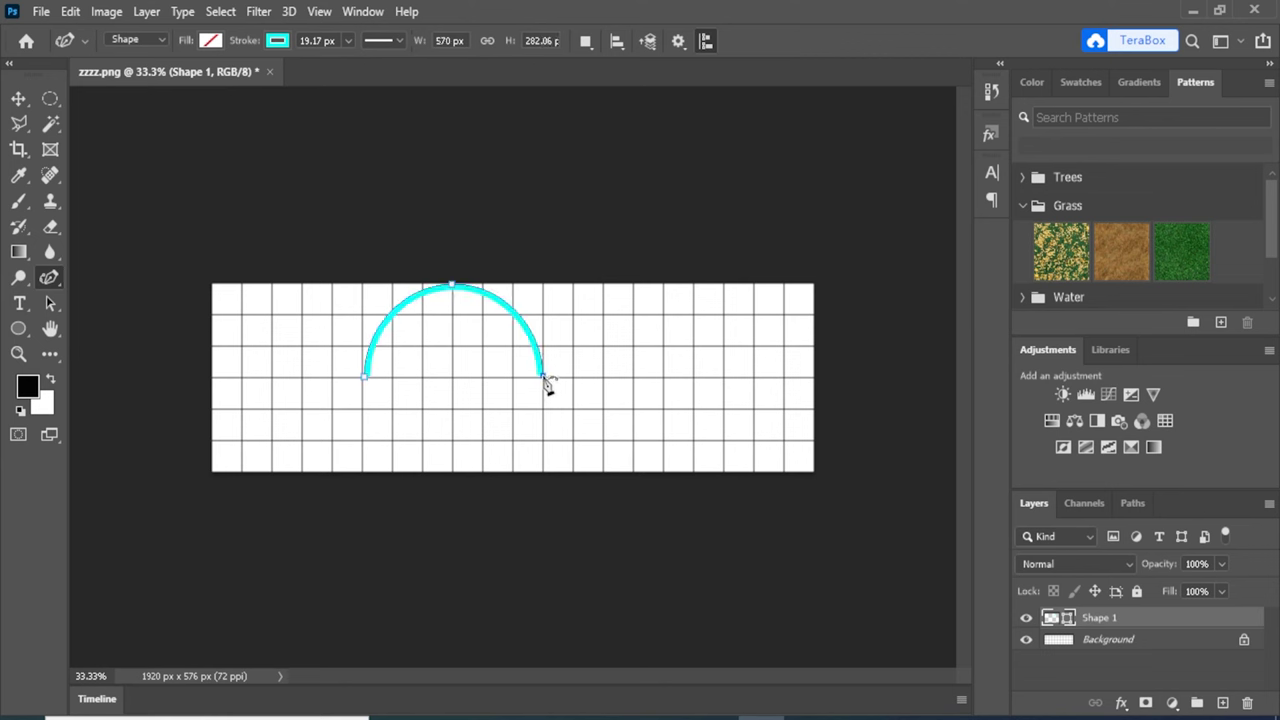
{"action": "left_click", "coordinate": [454, 474]}
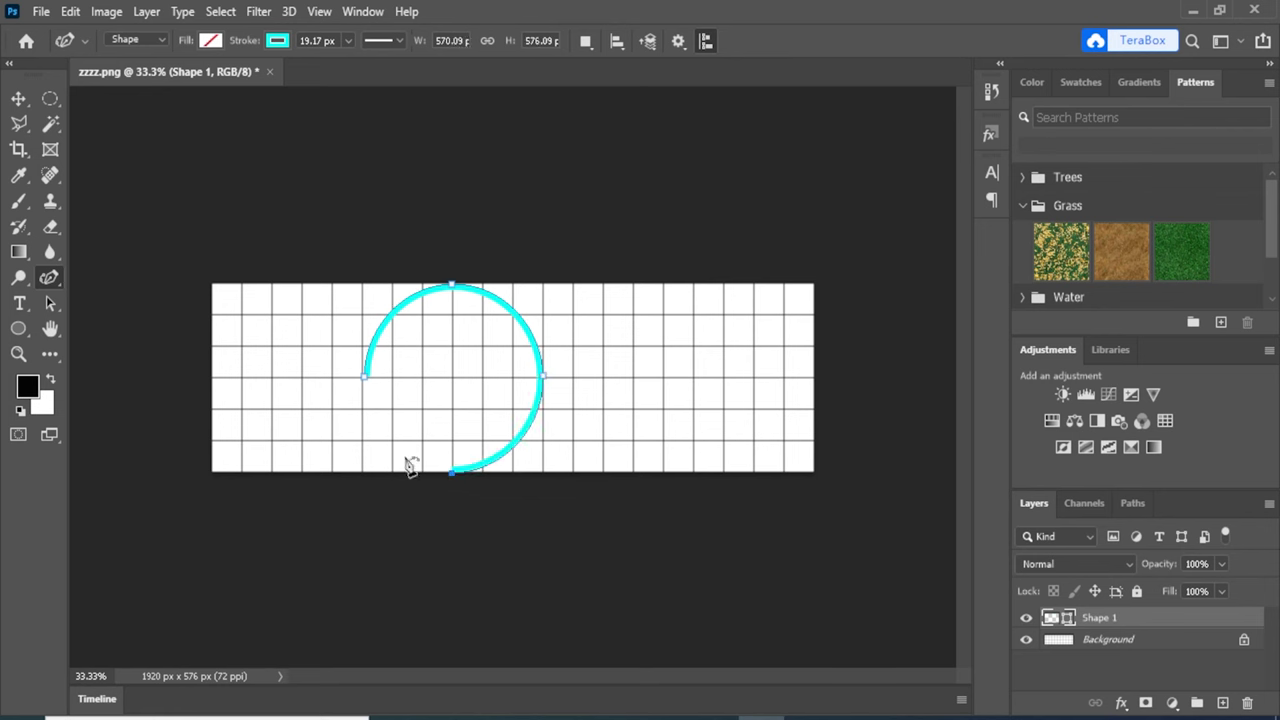
{"action": "left_click", "coordinate": [365, 378]}
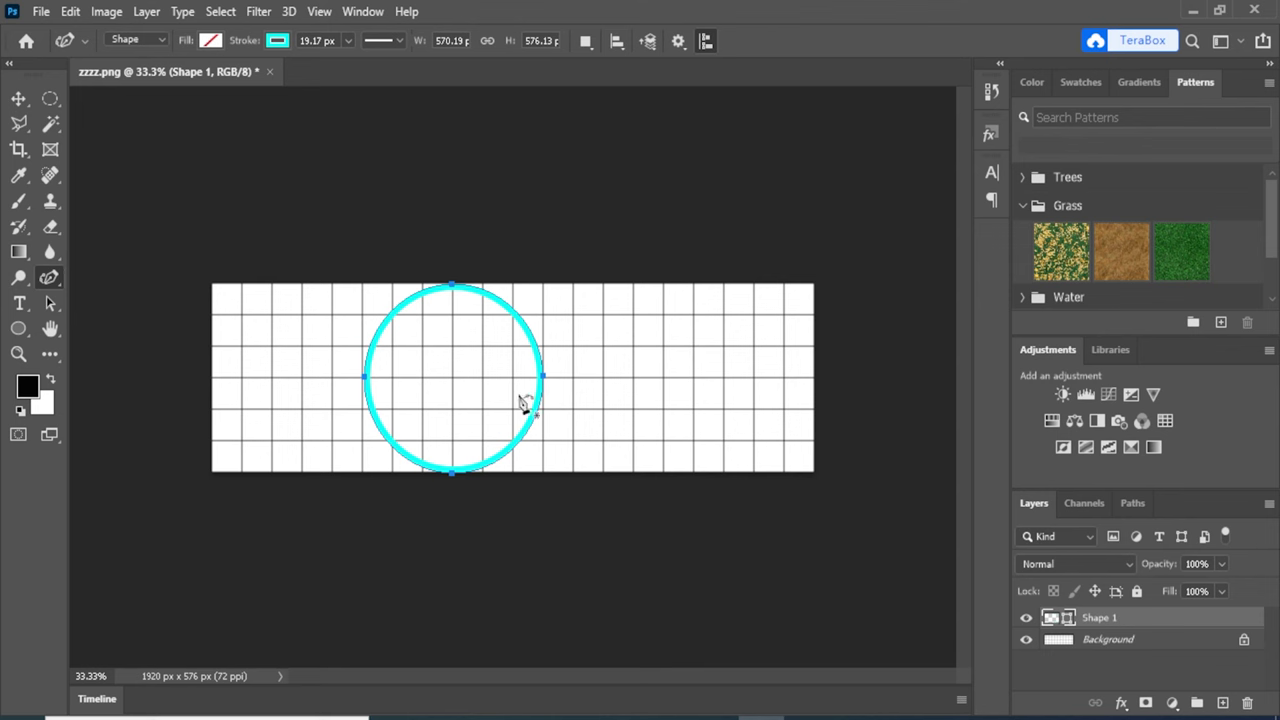
- Widen the circle's cyan stroke from 19.17 px to 88.62 px, making a thick ring
{"action": "left_click", "coordinate": [289, 44]}
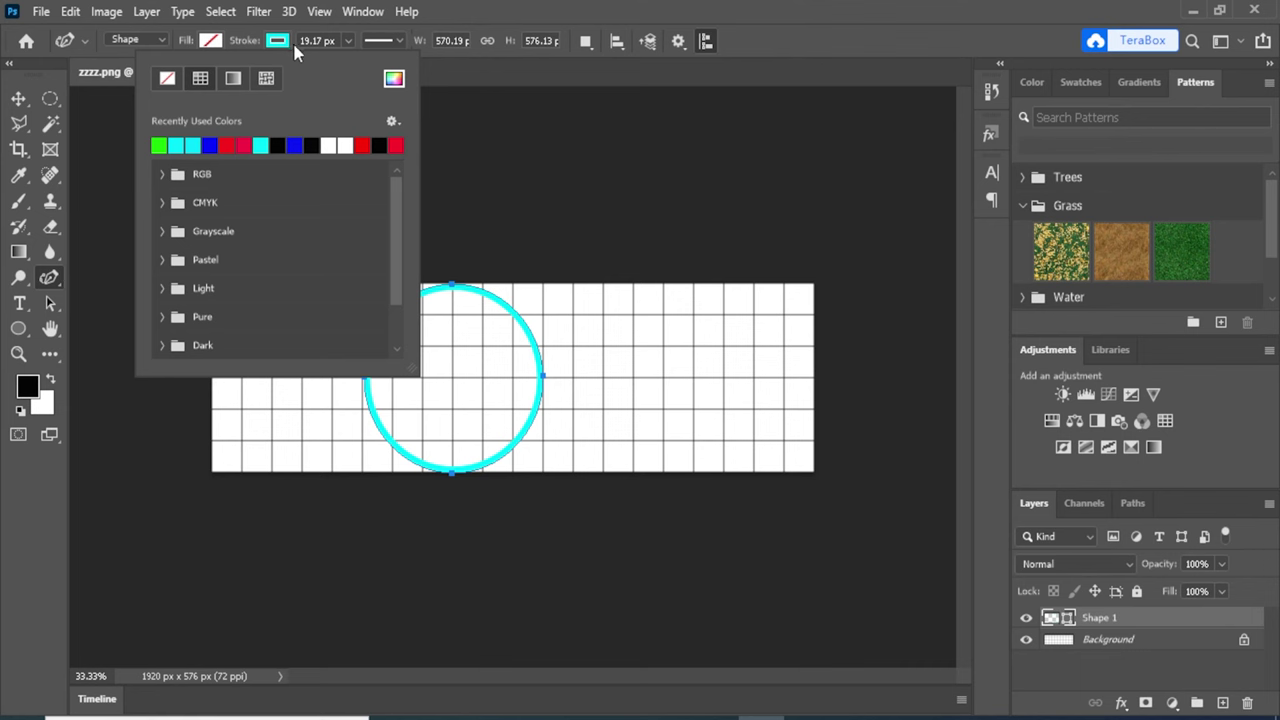
{"action": "left_click", "coordinate": [325, 58]}
{"action": "left_click", "coordinate": [346, 46]}
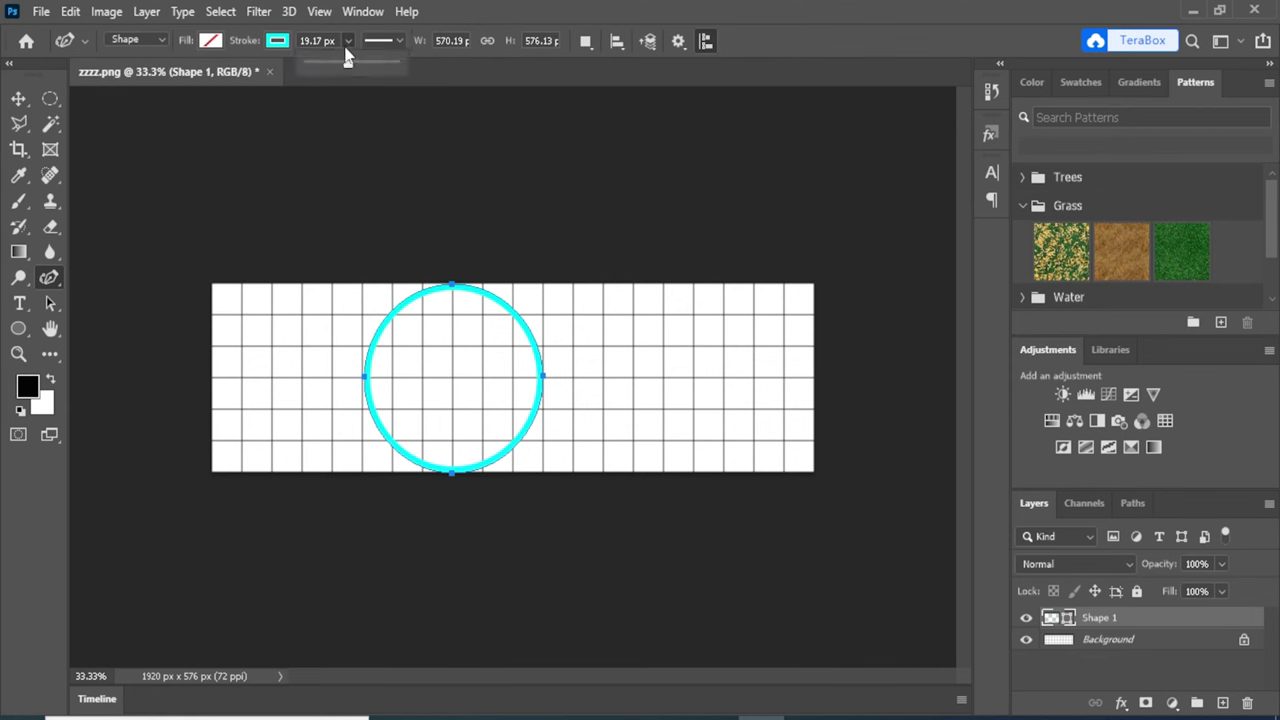
{"action": "left_click_drag", "start_coordinate": [346, 66], "coordinate": [378, 66]}
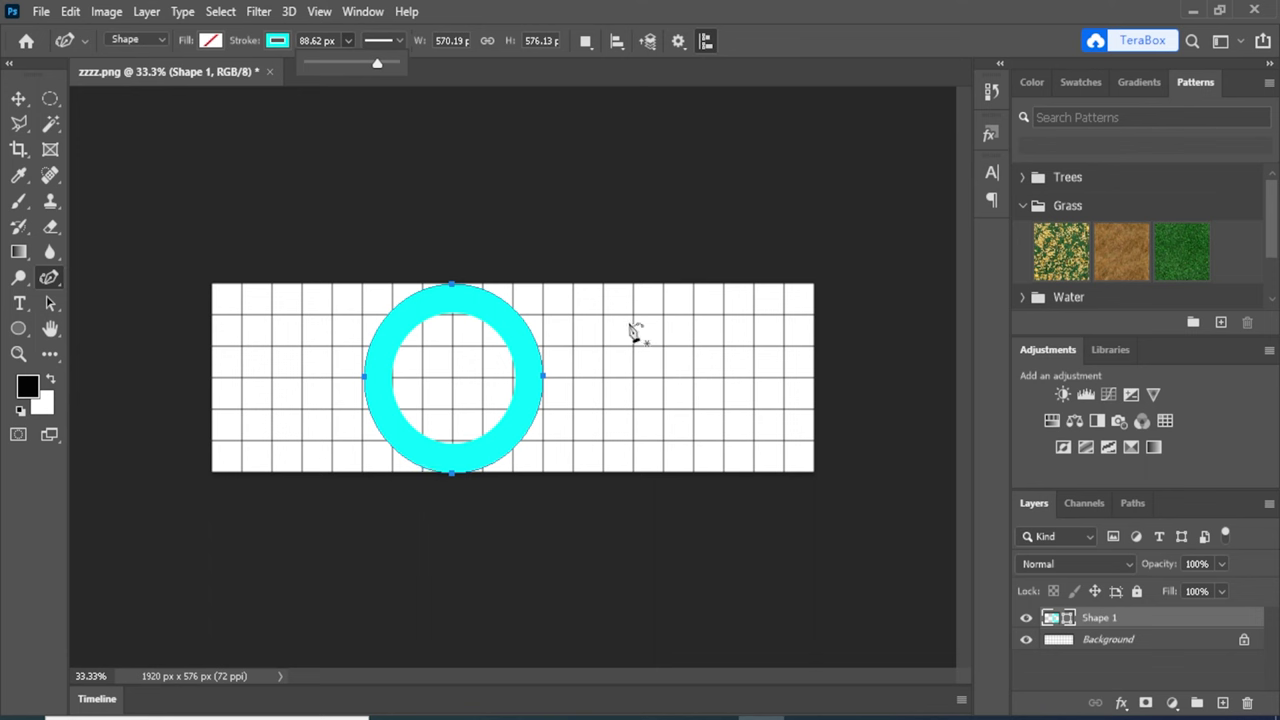
{"action": "left_click", "coordinate": [726, 437]}
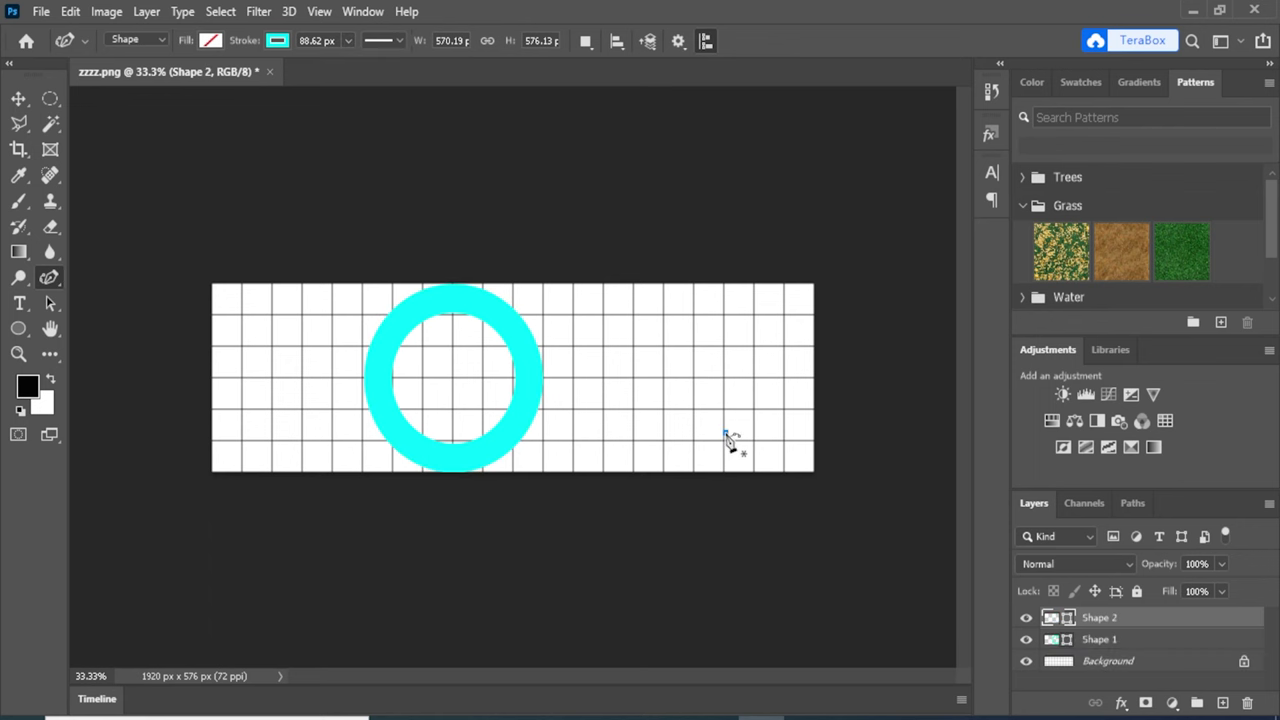
- Undo the thick ring and switch to the standard Pen Tool
{"action": "key", "text": "ctrl+z"}
{"action": "key", "text": "ctrl+z"}
{"action": "key", "text": "ctrl+z"}
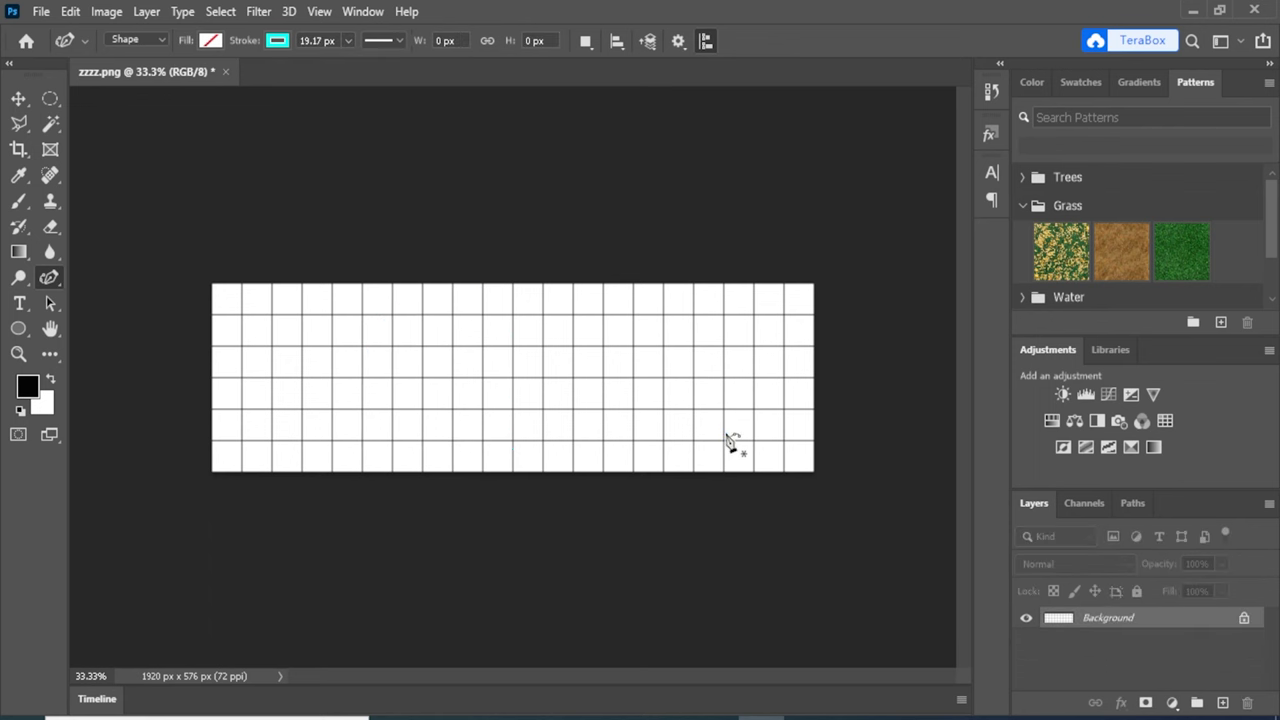
{"action": "right_click", "coordinate": [52, 278]}
{"action": "left_click", "coordinate": [108, 281]}
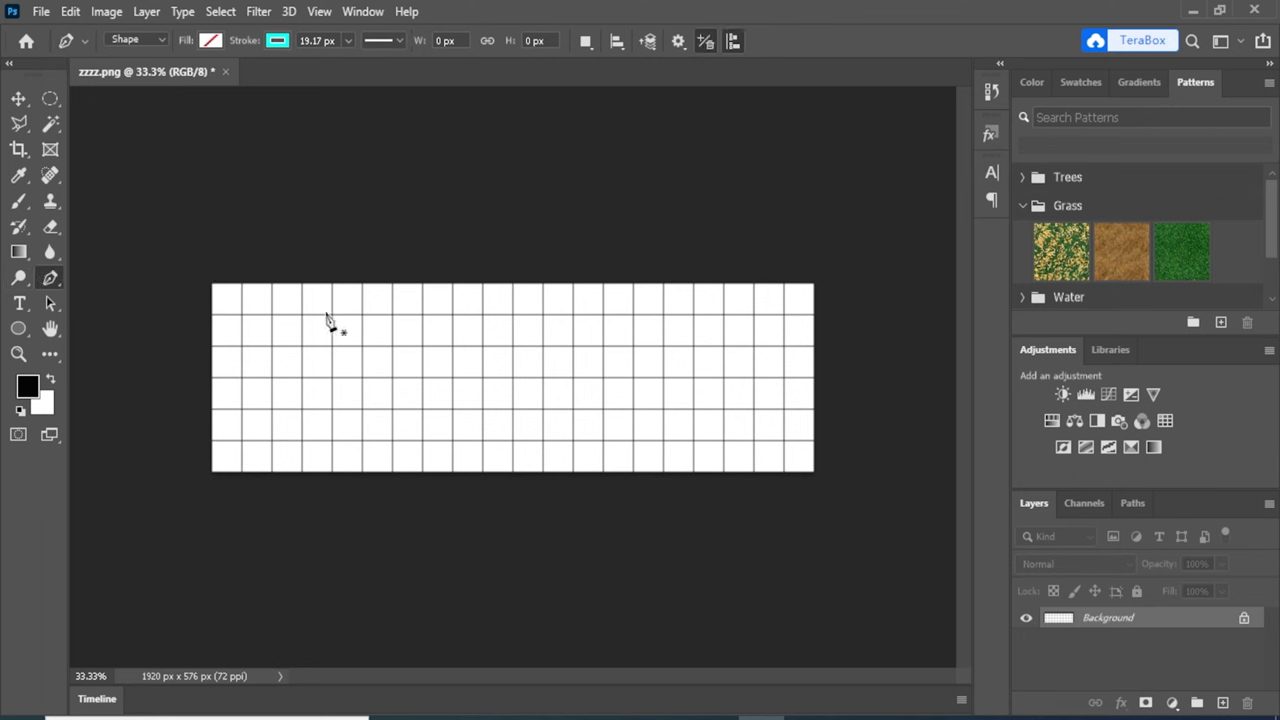
- Draw two parallel horizontal cyan lines, 957 px wide, one above the other
{"action": "left_click", "coordinate": [332, 315]}
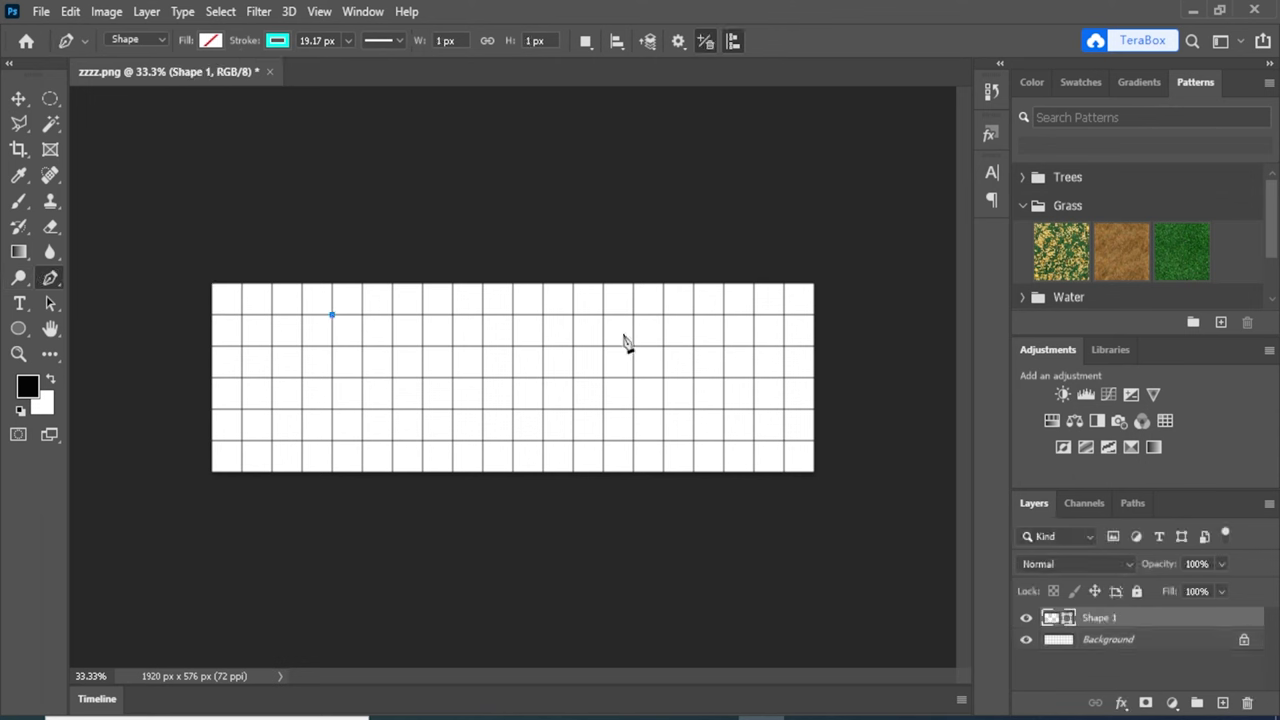
{"action": "left_click", "coordinate": [632, 315]}
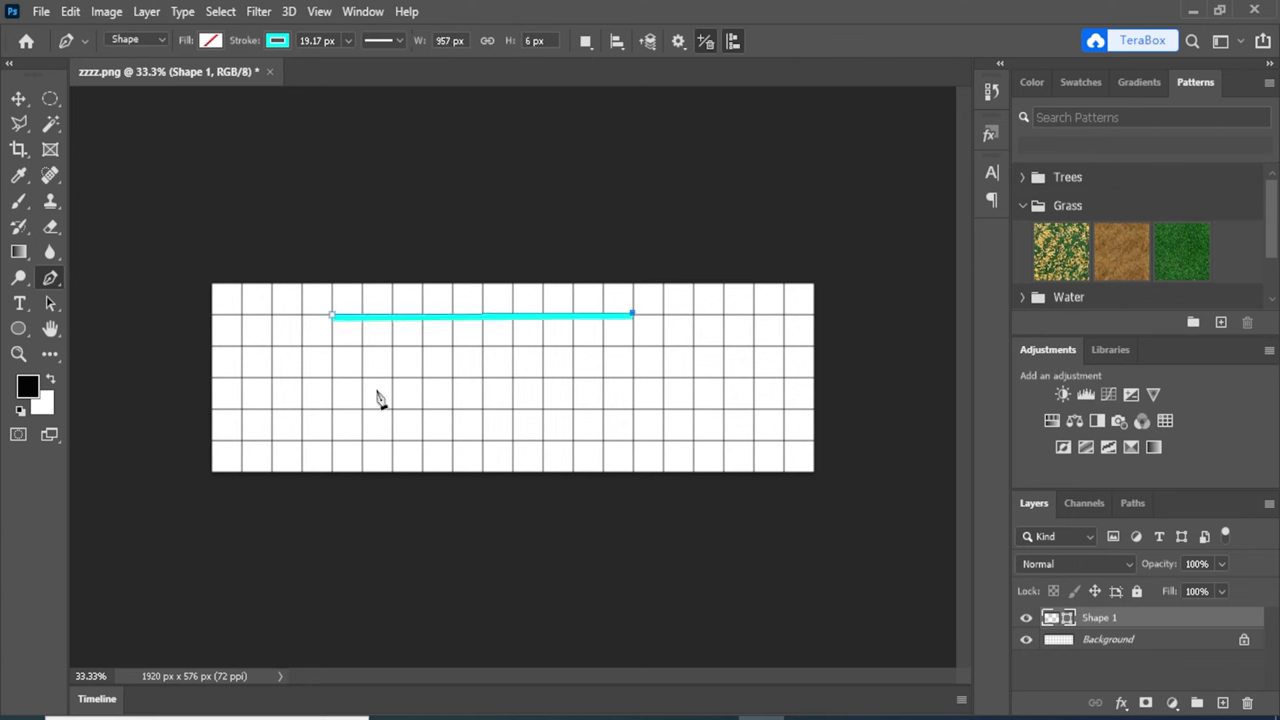
{"action": "key", "text": "Escape"}
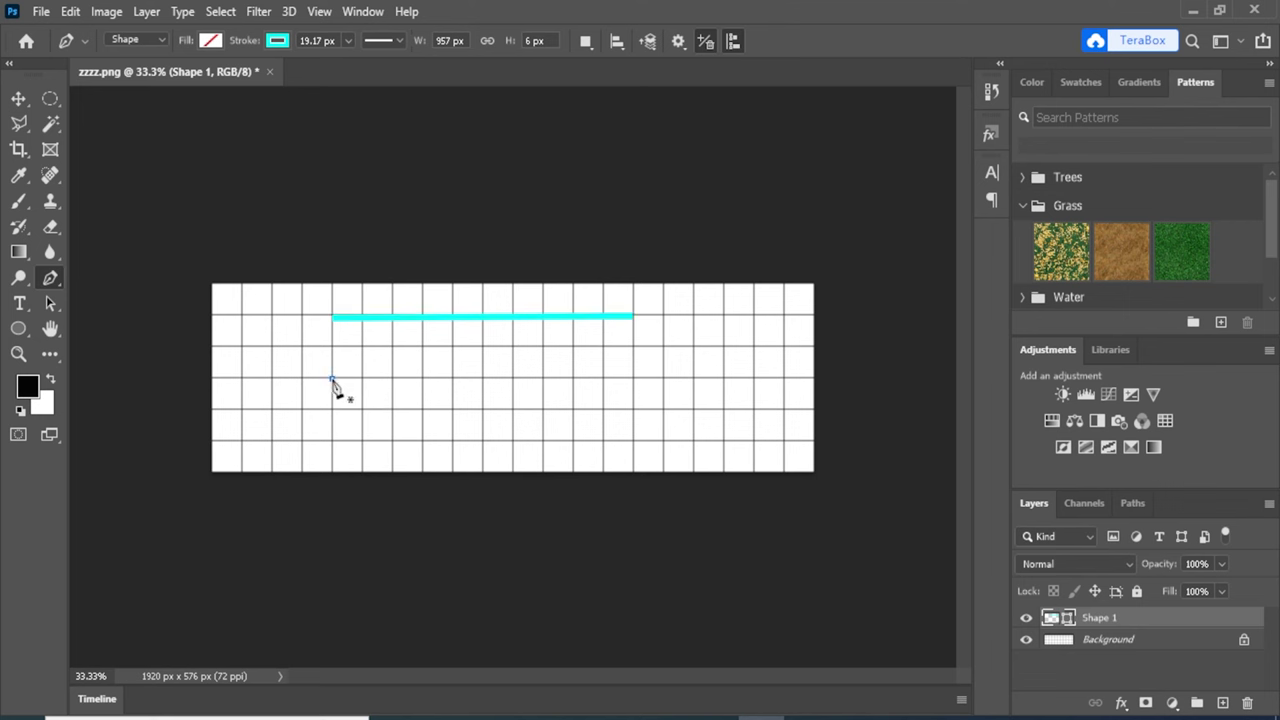
{"action": "left_click", "coordinate": [332, 379]}
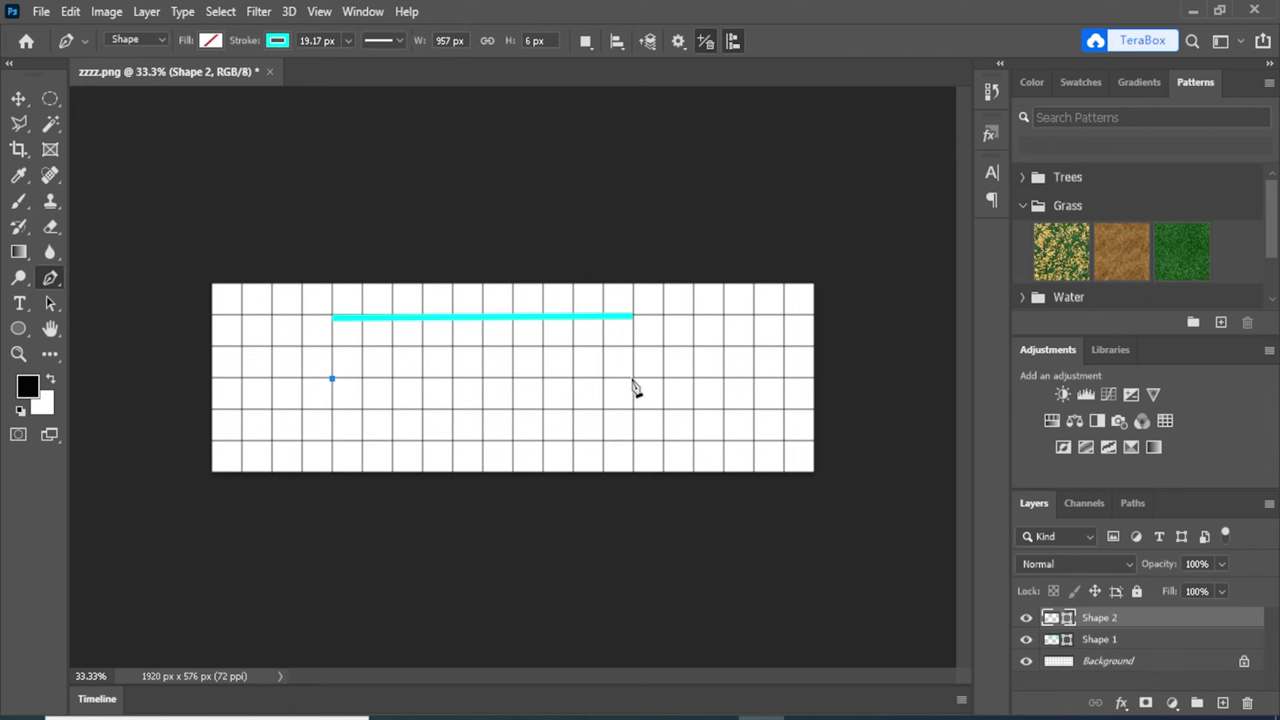
{"action": "left_click", "coordinate": [631, 379]}
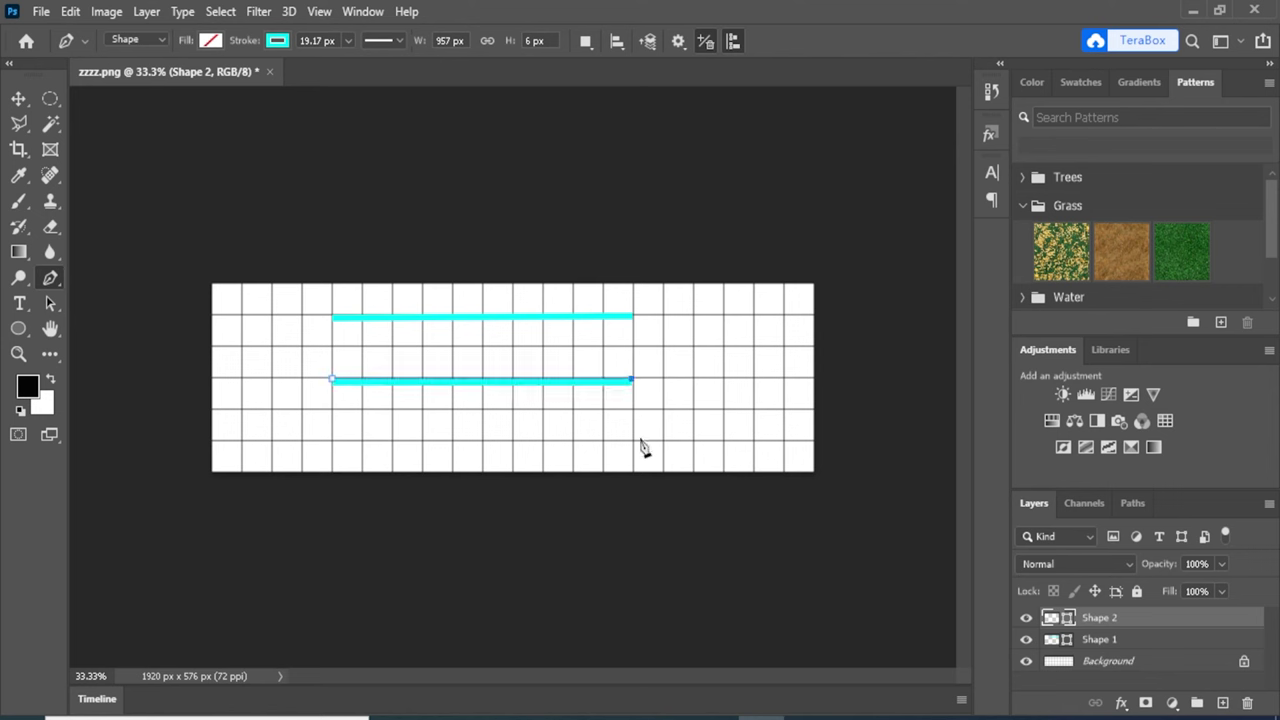
{"action": "key", "text": "Escape"}
- With the Curvature Pen, draw a rounded curve joining the two lines' right ends
{"action": "right_click", "coordinate": [52, 280]}
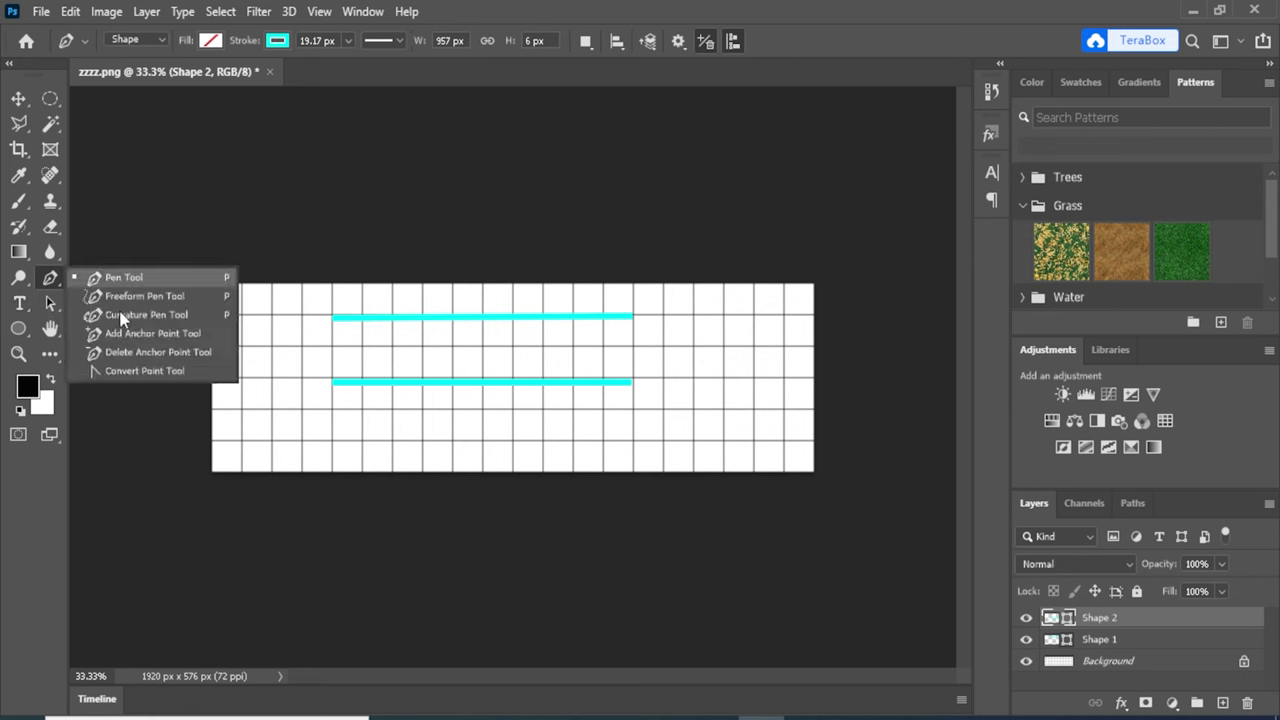
{"action": "left_click", "coordinate": [121, 316]}
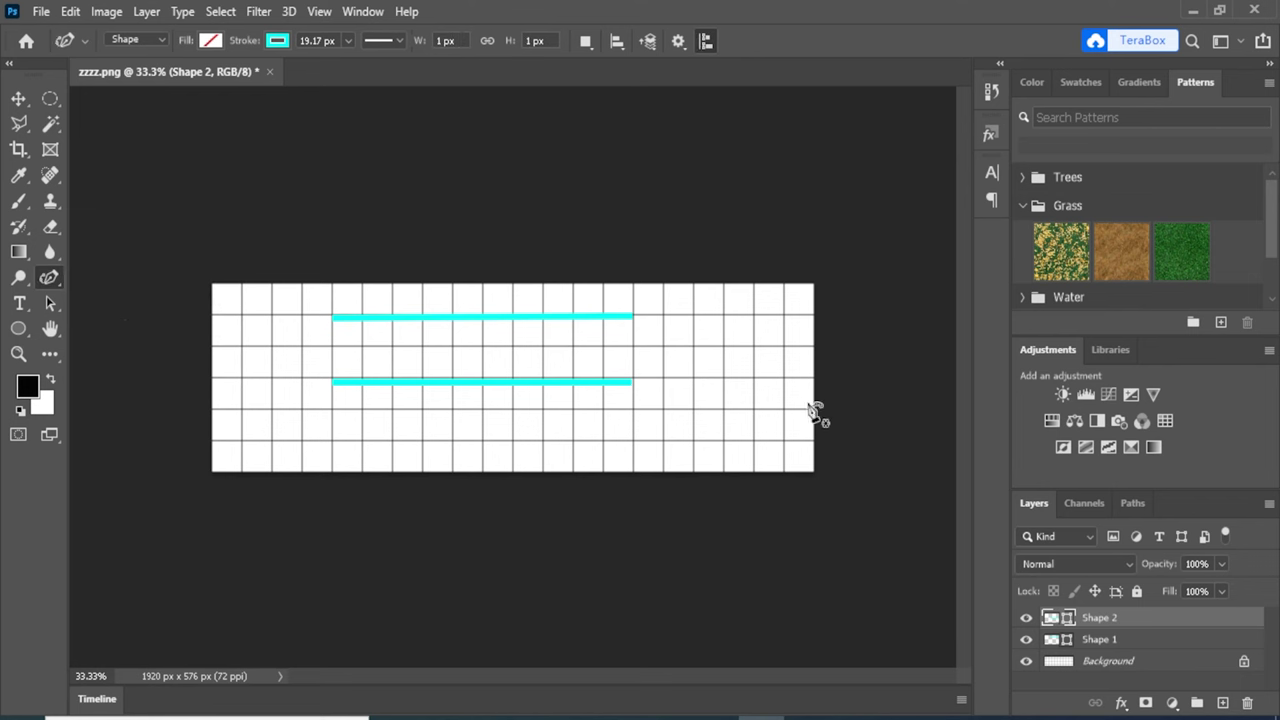
{"action": "left_click", "coordinate": [632, 316]}
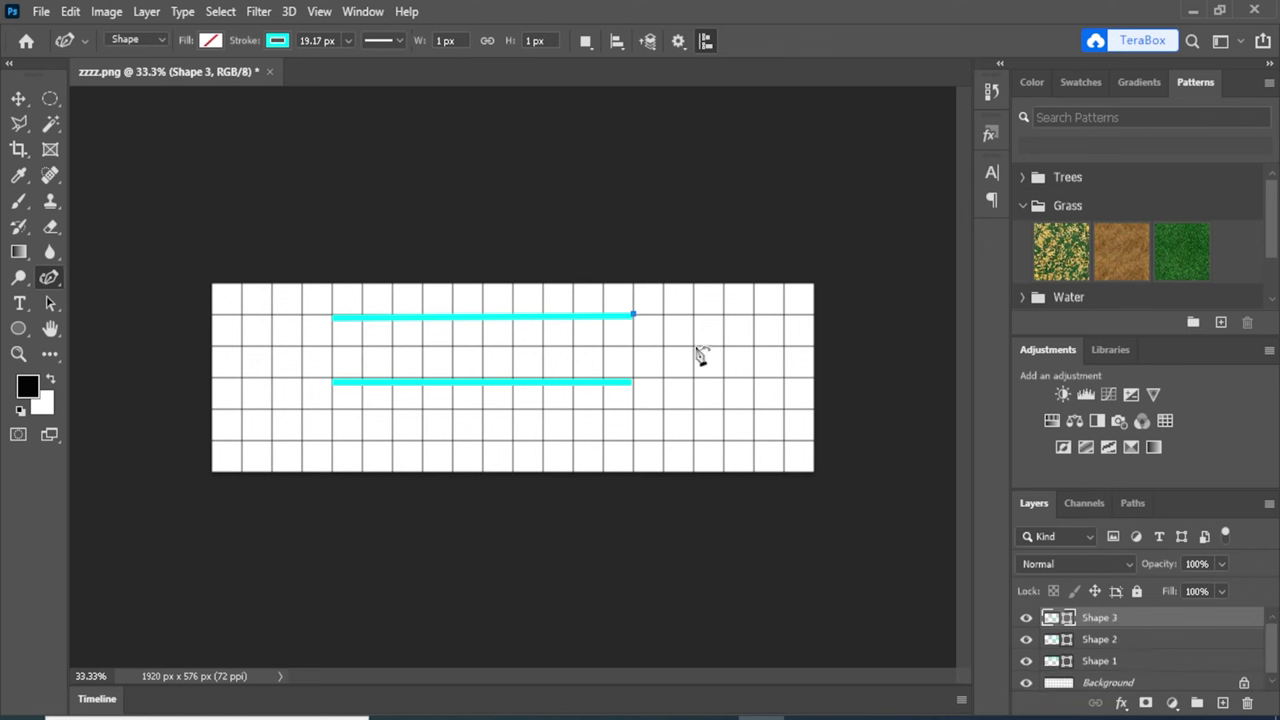
{"action": "left_click", "coordinate": [693, 348]}
{"action": "left_click", "coordinate": [632, 385]}
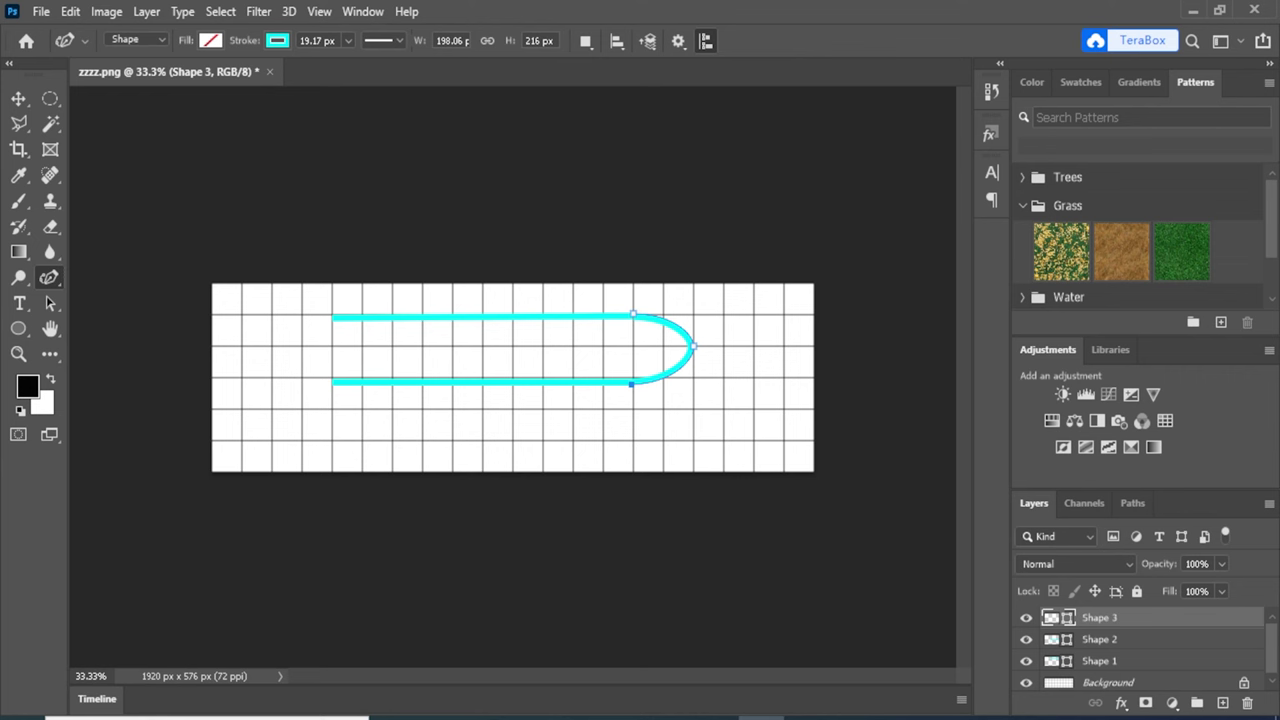
{"action": "key", "text": "Return"}
- Draw the matching rounded curve joining the two lines' left ends
{"action": "left_click", "coordinate": [334, 382]}
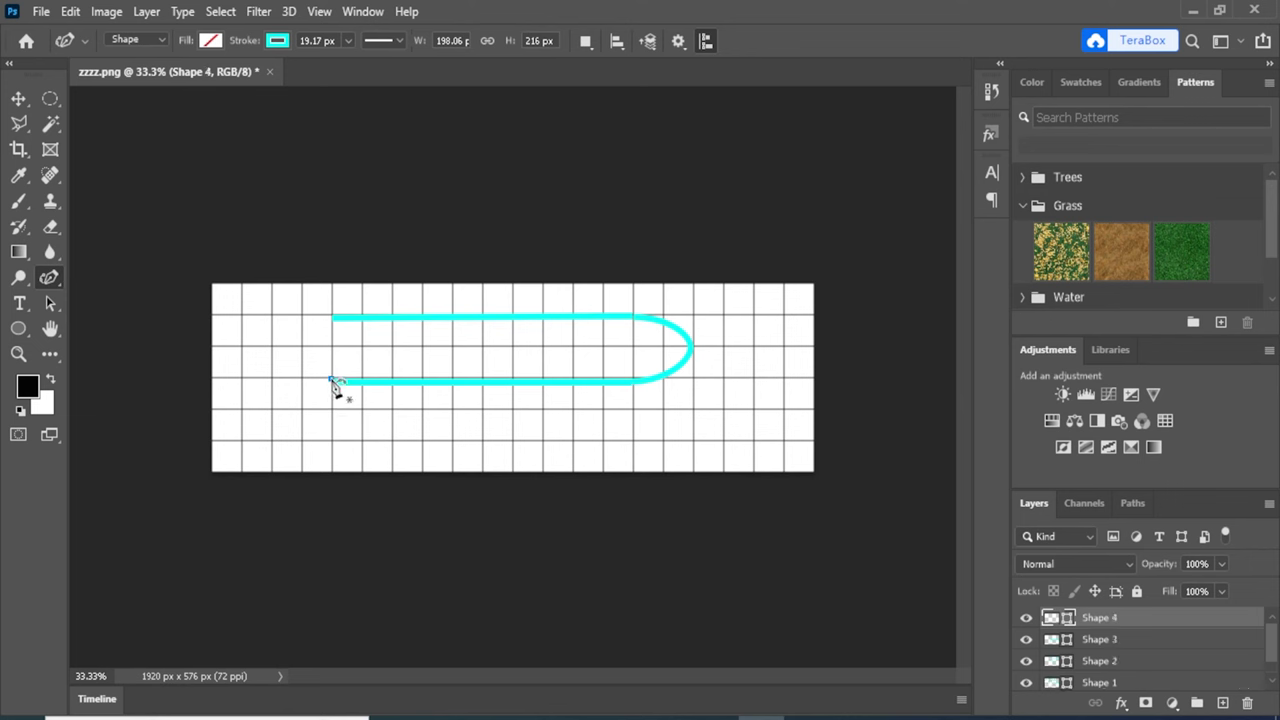
{"action": "left_click", "coordinate": [276, 347]}
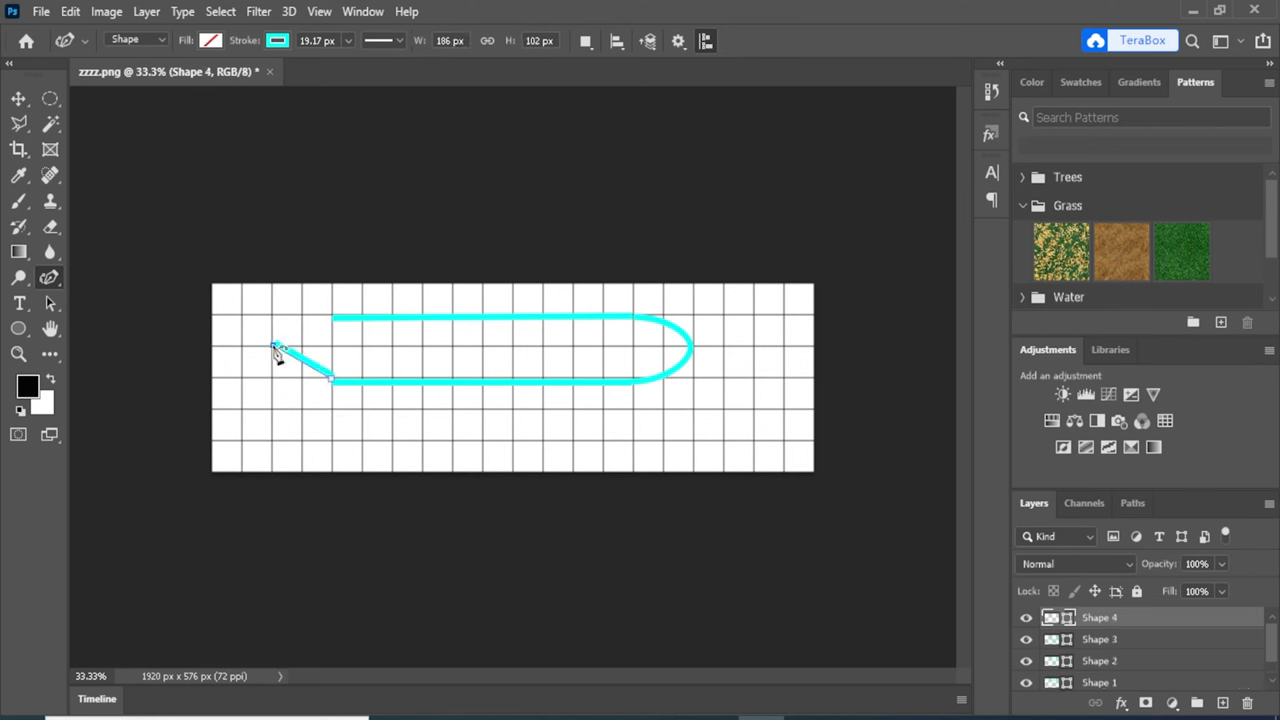
{"action": "left_click", "coordinate": [332, 316]}
{"action": "key", "text": "Return"}
- Select the Move tool and remove the four cyan shape layers, Shape 4 through Shape 1
{"action": "left_click", "coordinate": [18, 98]}
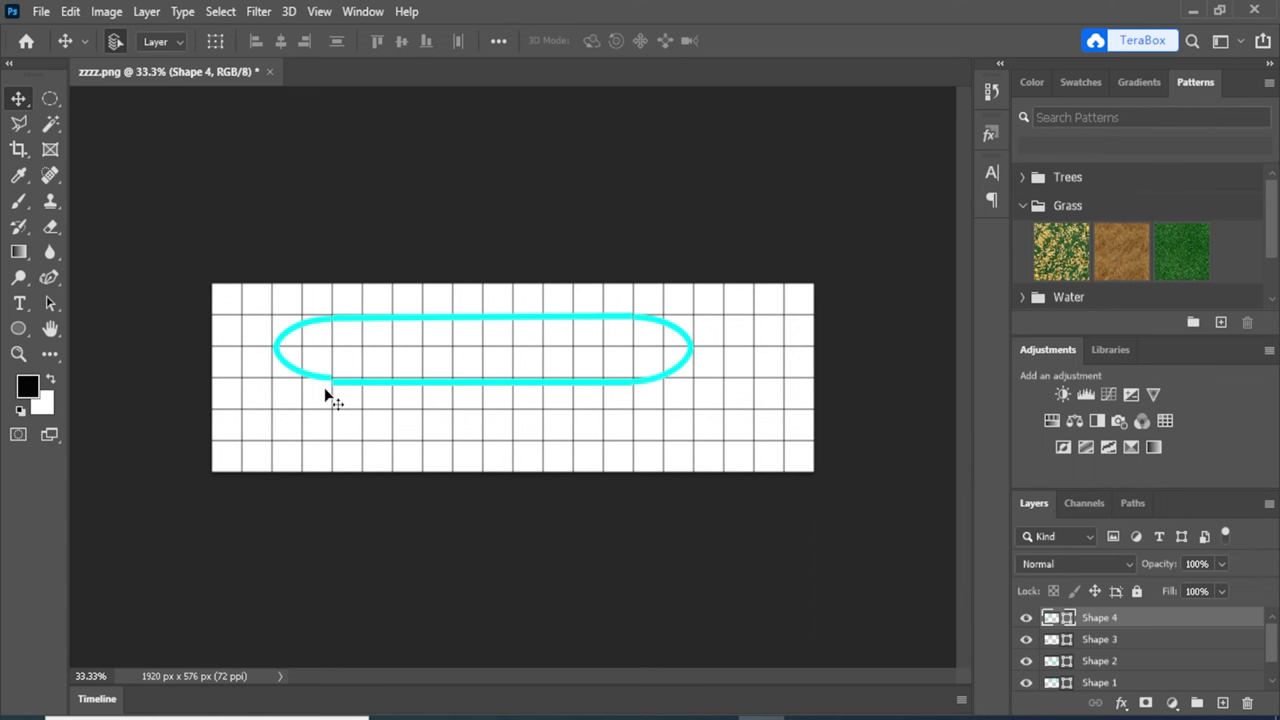
{"action": "key", "text": "ctrl+z"}
{"action": "key", "text": "ctrl+z"}
{"action": "key", "text": "ctrl+z"}
{"action": "key", "text": "ctrl+z"}
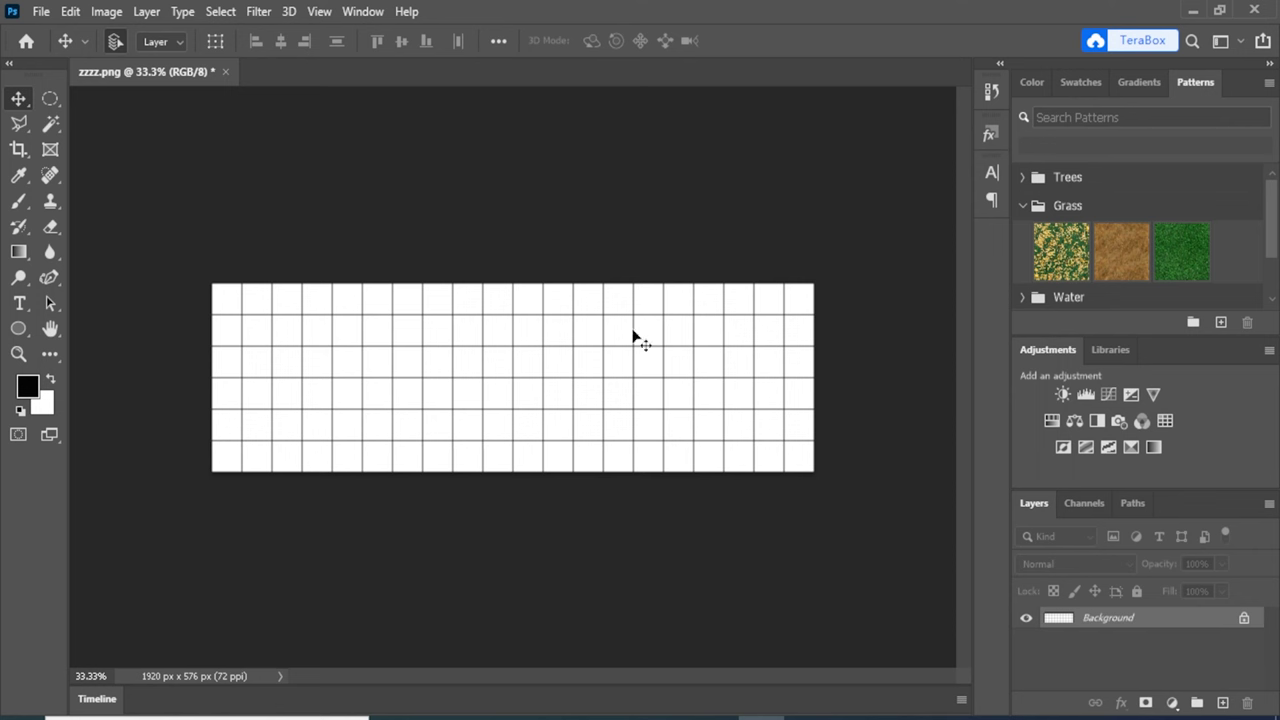
- Choose the standard Pen Tool from the pen group's flyout in the toolbar
{"action": "left_click", "coordinate": [47, 280]}
{"action": "right_click", "coordinate": [50, 278]}
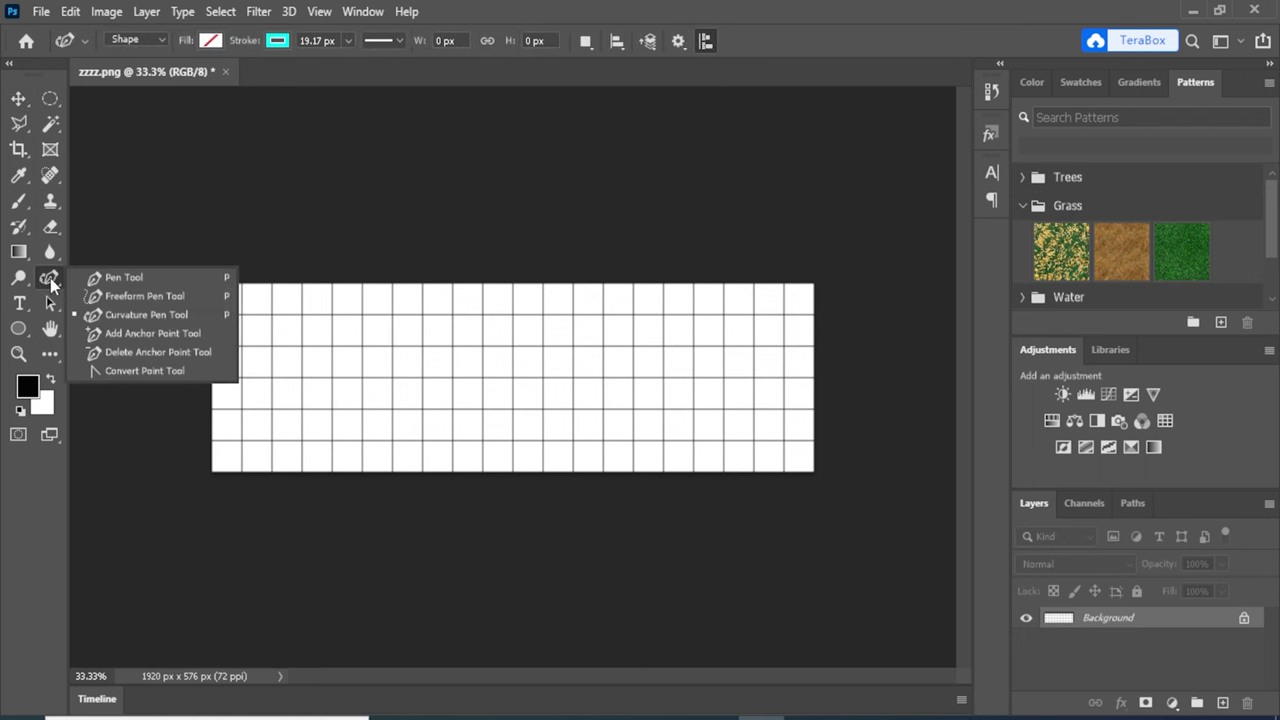
{"action": "left_click", "coordinate": [104, 284]}
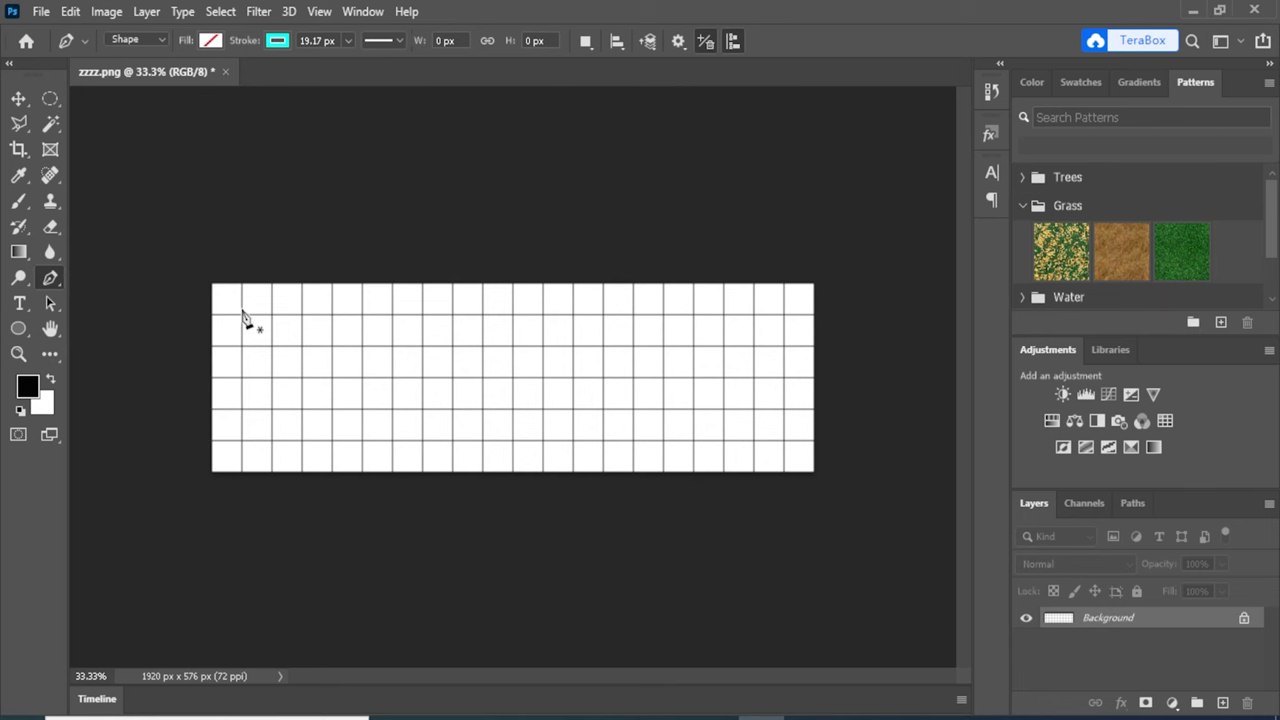
{"action": "scroll", "coordinate": [242, 316], "scroll_direction": "up", "scroll_amount": 1}
{"action": "scroll", "coordinate": [242, 316], "scroll_direction": "up", "scroll_amount": 1}
{"action": "scroll", "coordinate": [242, 316], "scroll_direction": "up", "scroll_amount": 1}
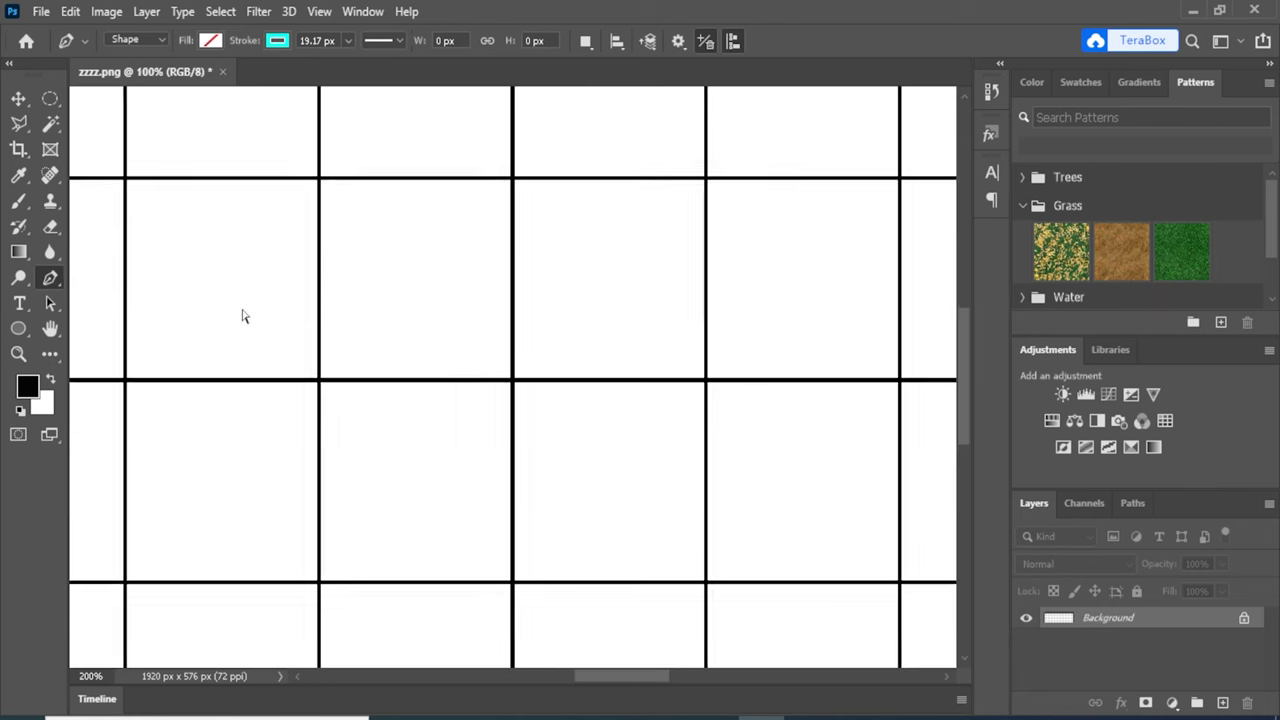
{"action": "scroll", "coordinate": [242, 316], "scroll_direction": "up", "scroll_amount": 3}
{"action": "key", "text": "ctrl+plus"}
{"action": "key", "text": "ctrl+plus"}
{"action": "key", "text": "ctrl+plus"}
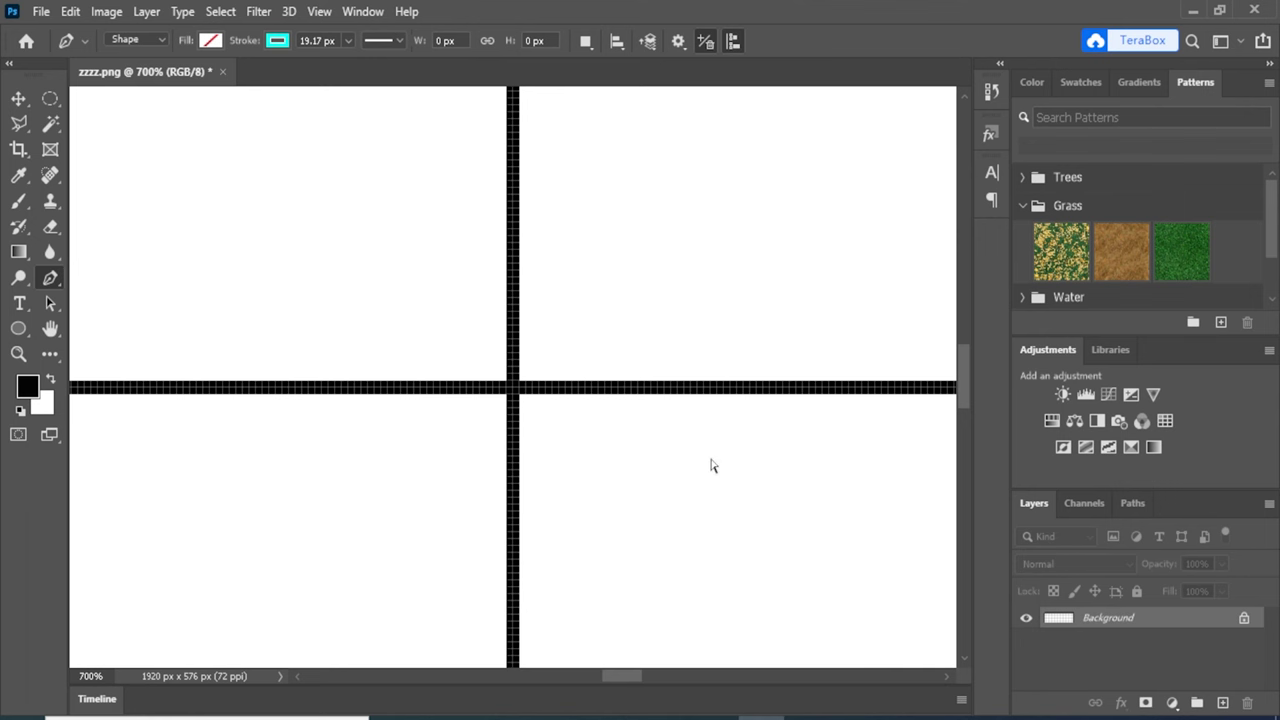
{"action": "key", "text": "ctrl+minus"}
{"action": "key", "text": "ctrl+minus"}
{"action": "key", "text": "ctrl+minus"}
{"action": "key", "text": "ctrl+minus"}
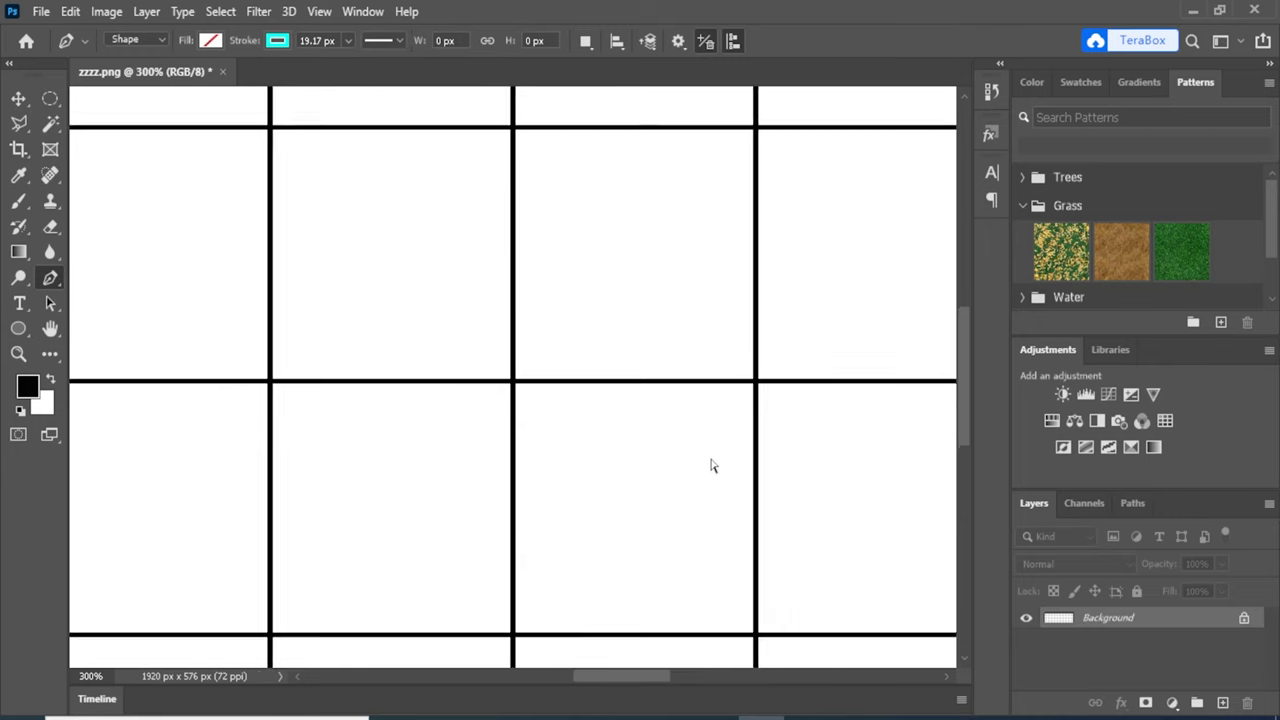
{"action": "key", "text": "ctrl+minus"}
{"action": "key", "text": "ctrl+minus"}
{"action": "key", "text": "ctrl+minus"}
{"action": "key", "text": "ctrl+minus"}
{"action": "key", "text": "ctrl+minus"}
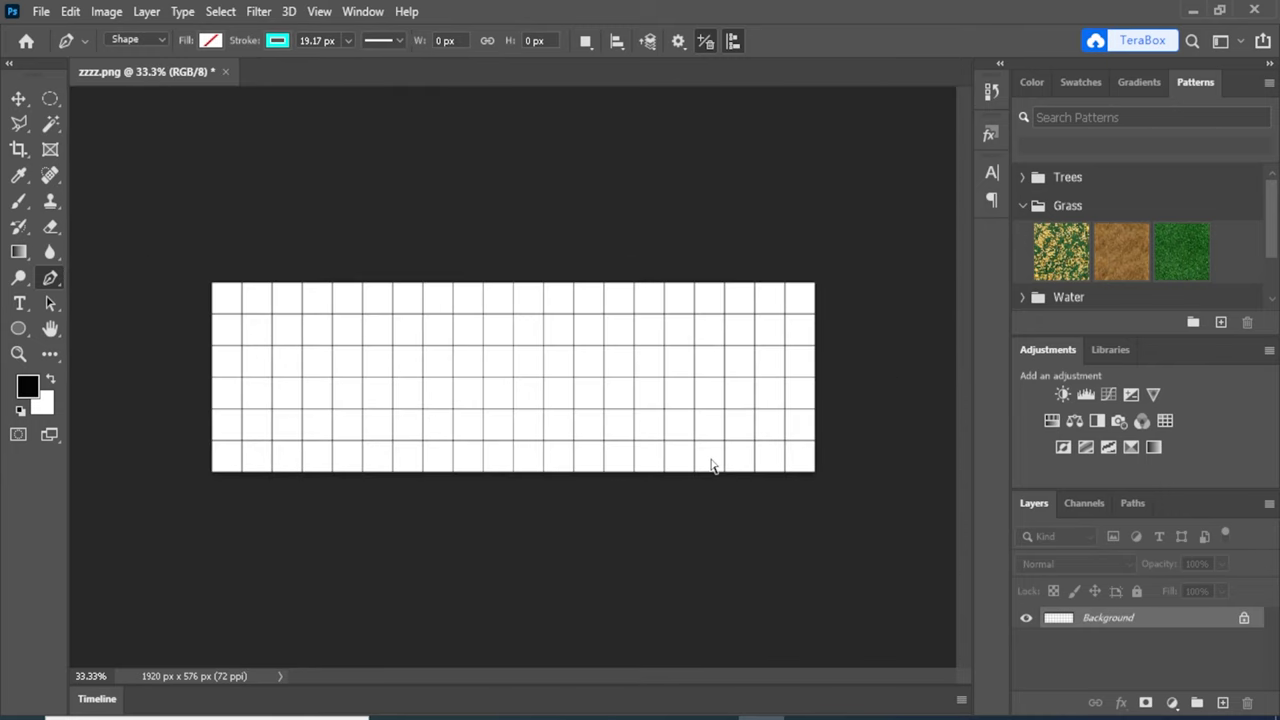